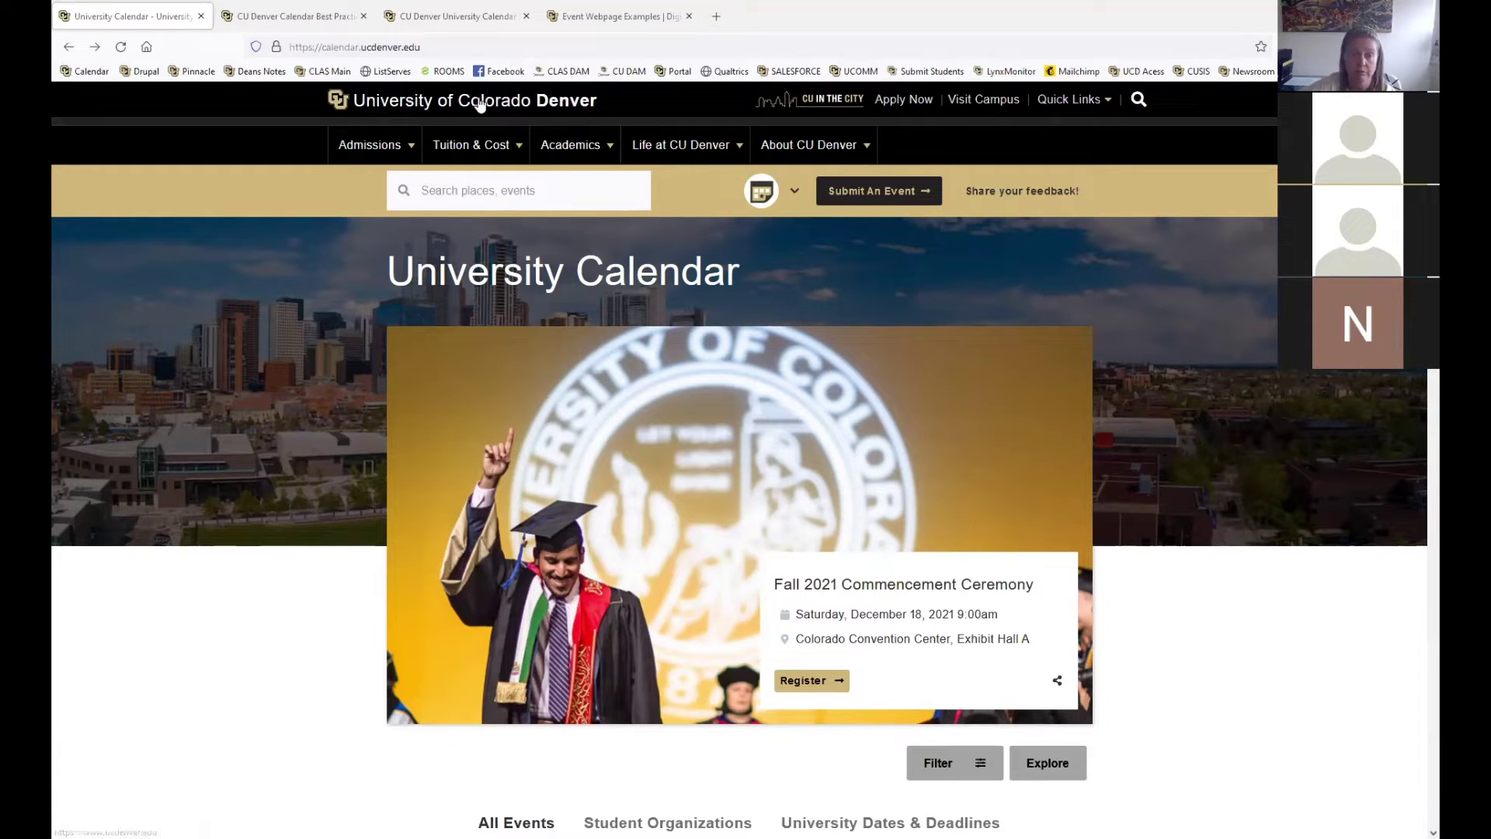
- Open the events calendar from the Life at CU Denver section of the university website
click(683, 160)
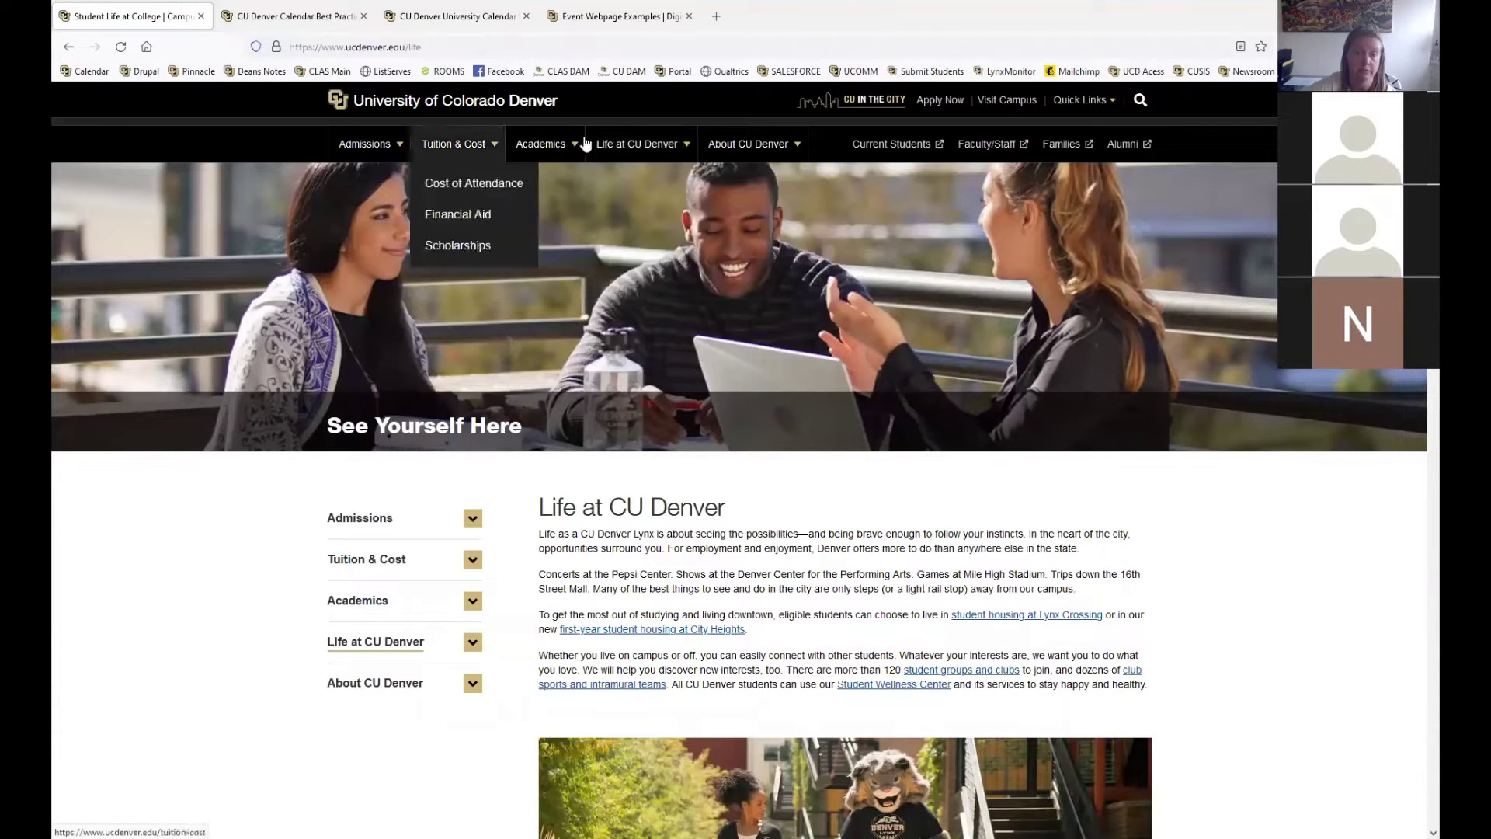
click(637, 281)
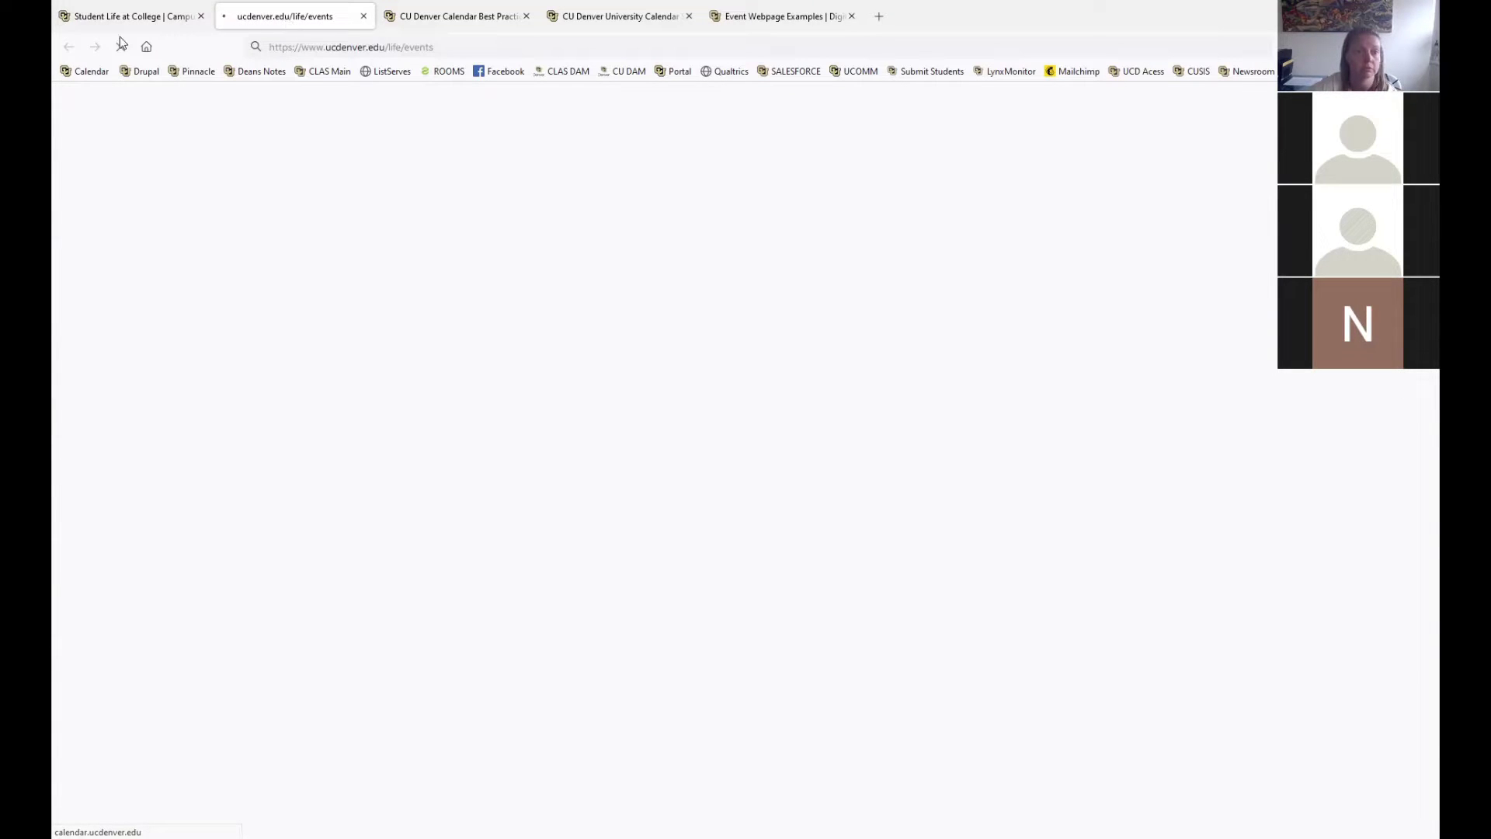
- Return the original tab to the University Calendar homepage and close the duplicate calendar tab
click(173, 16)
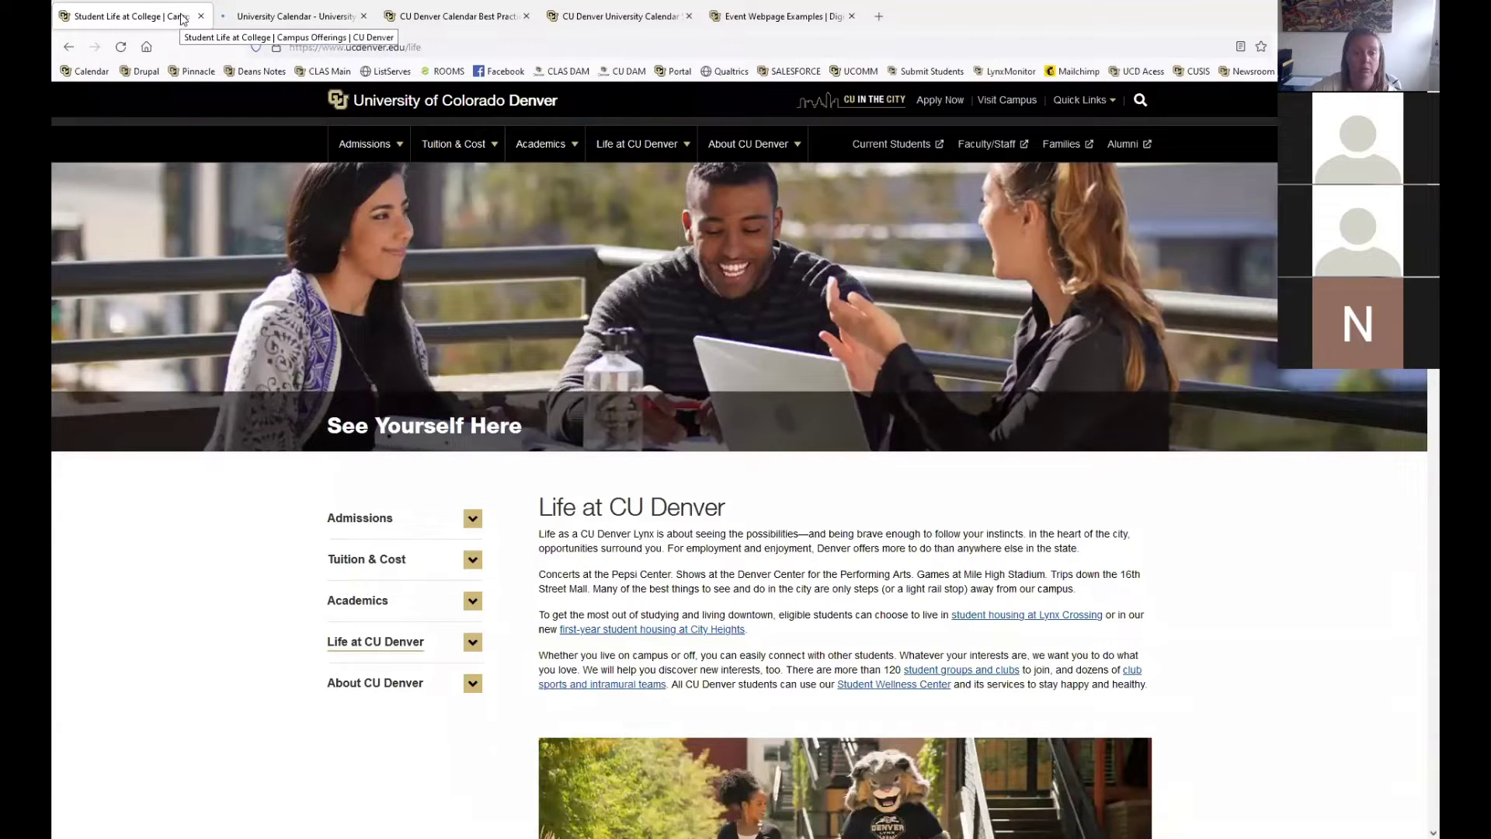
click(69, 47)
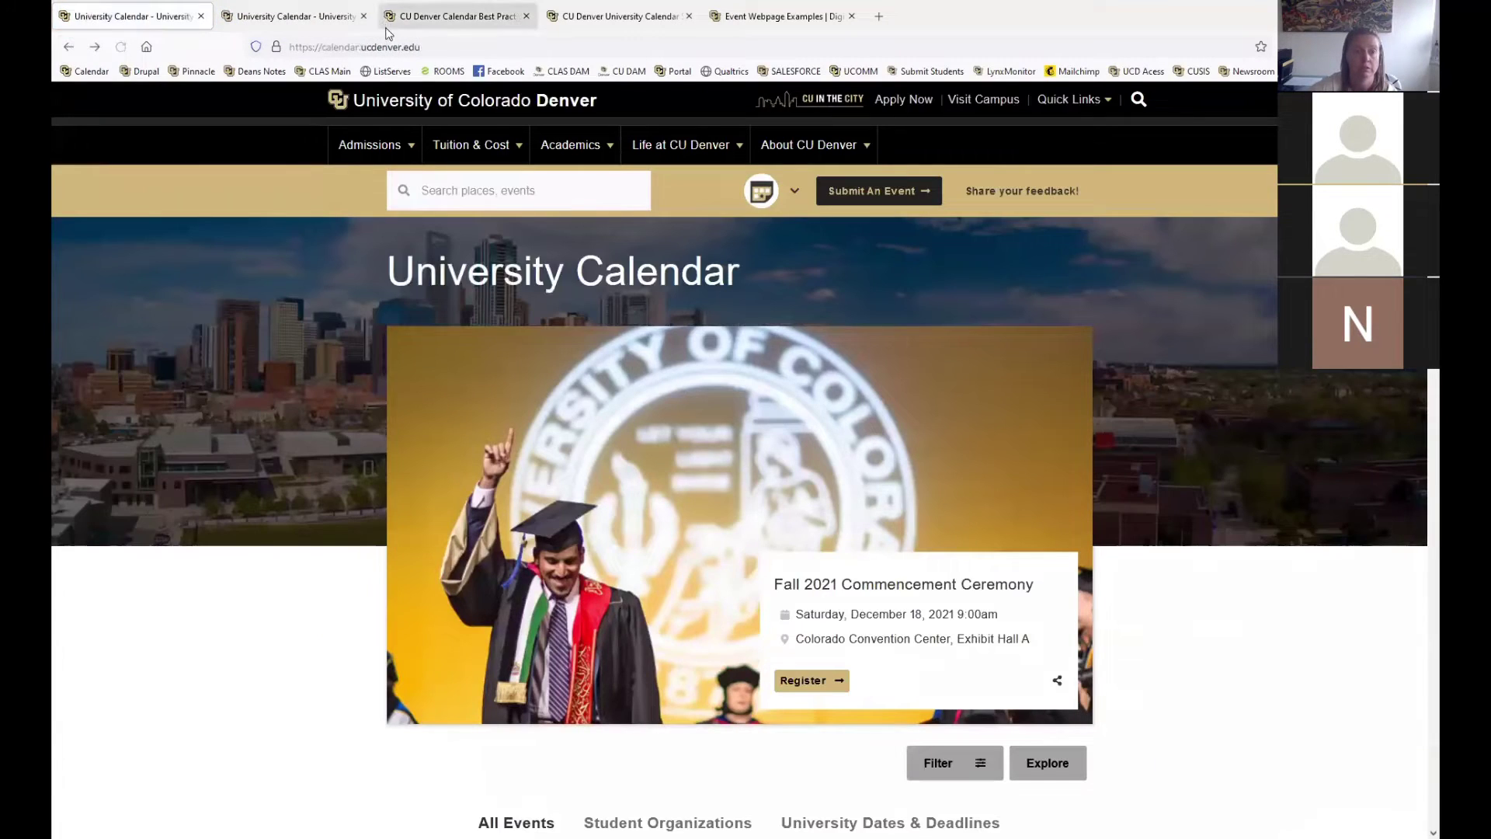
click(364, 17)
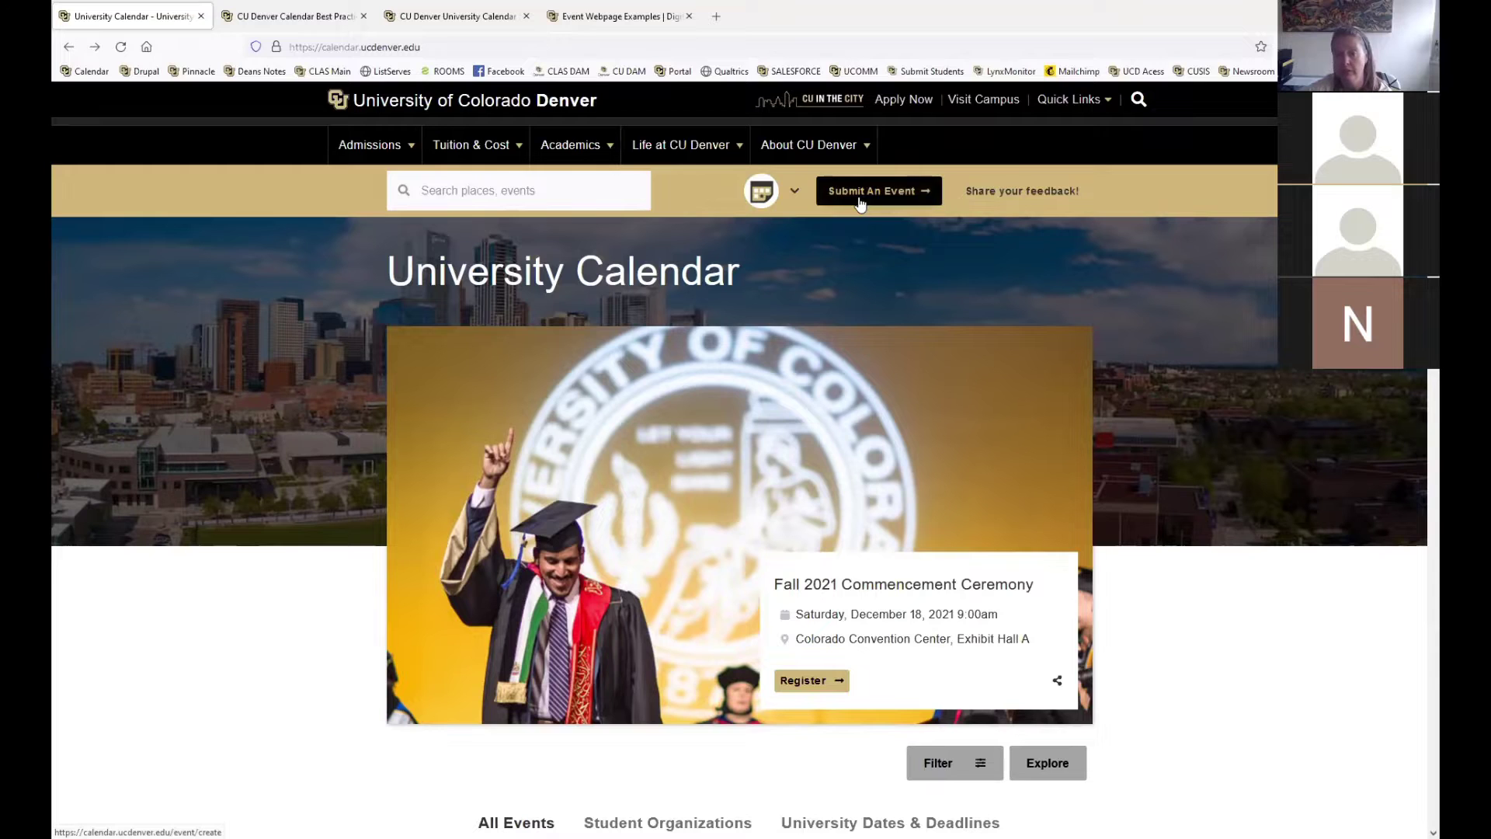
- Show the calendar's account options for Administration, Dashboard, Settings and Log Out, and close them again
click(793, 191)
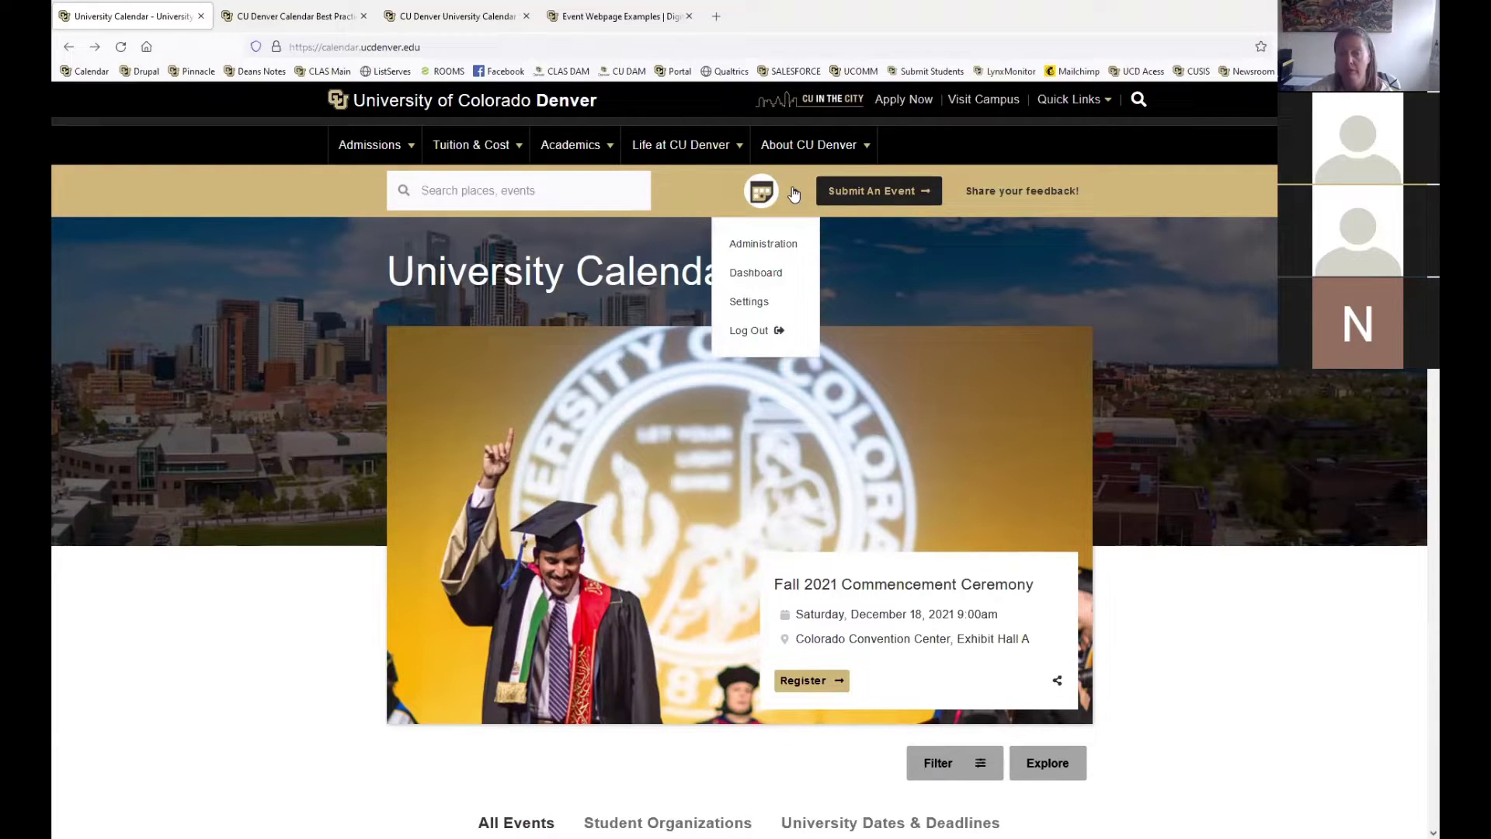
click(794, 192)
click(794, 191)
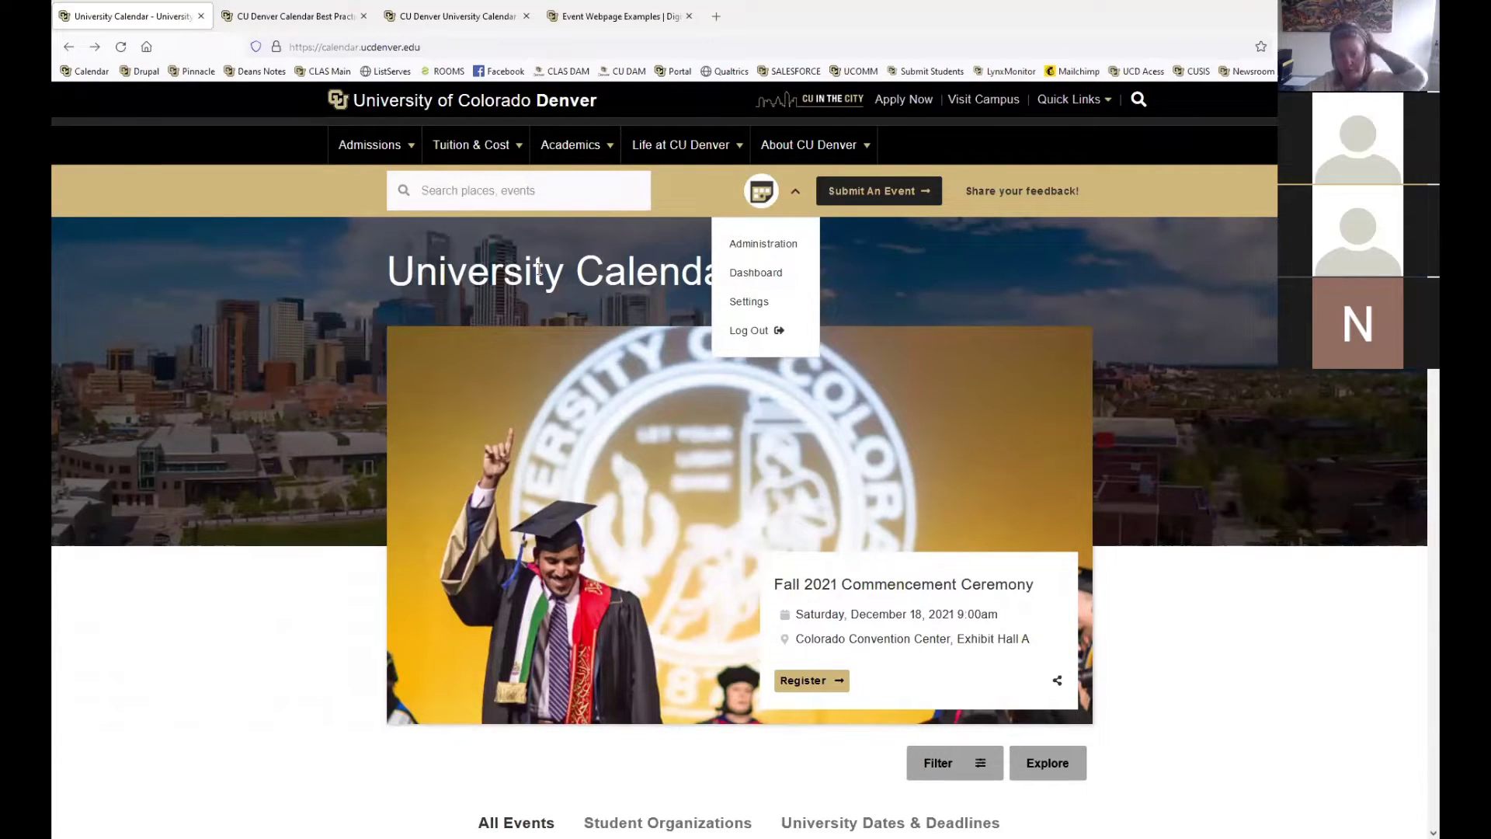
click(795, 193)
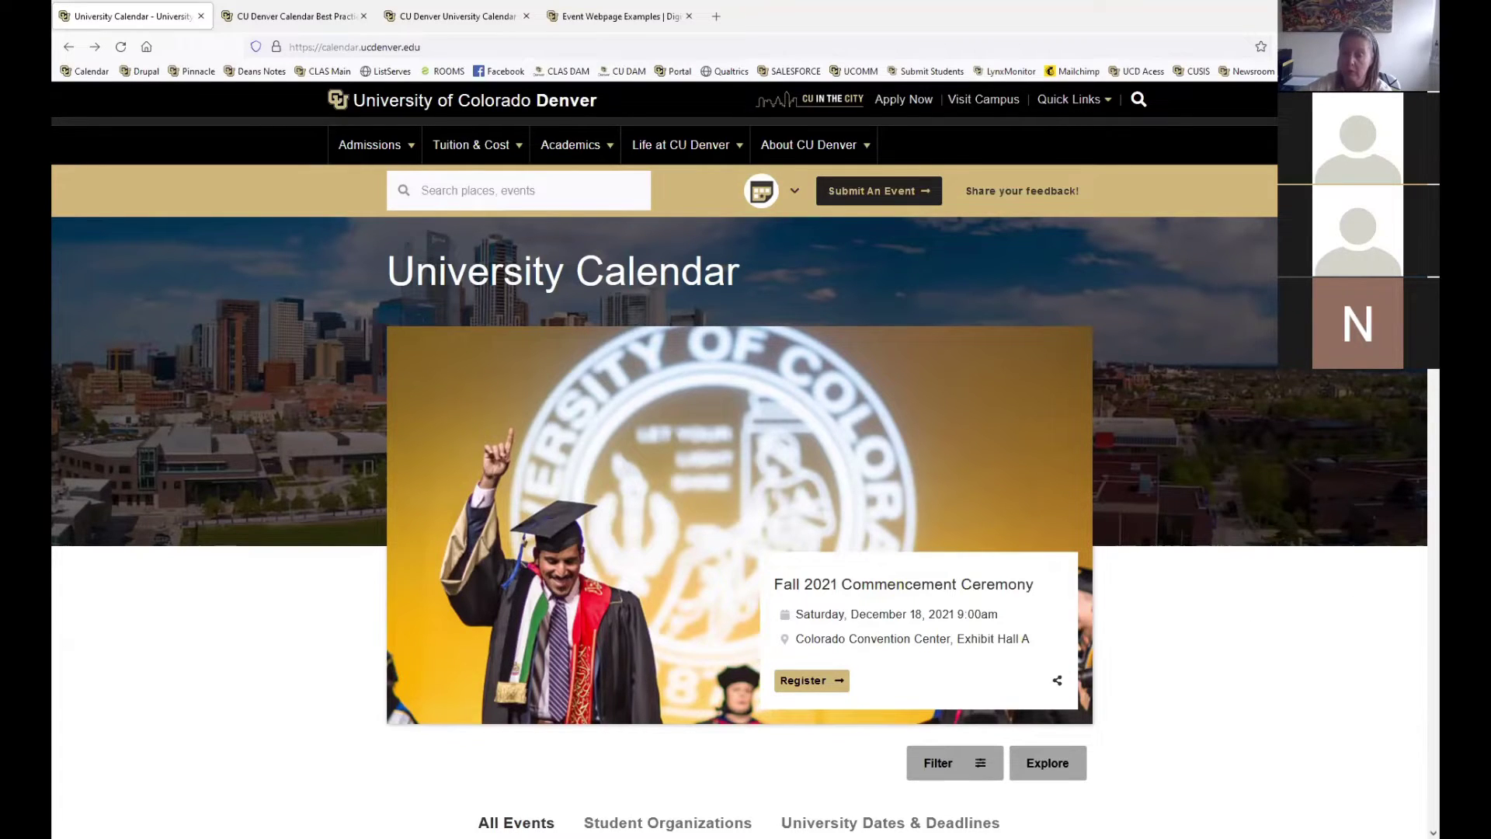
- Show the University Dates & Deadlines listings on the calendar homepage and look through them
scroll(740, 458, down, 3)
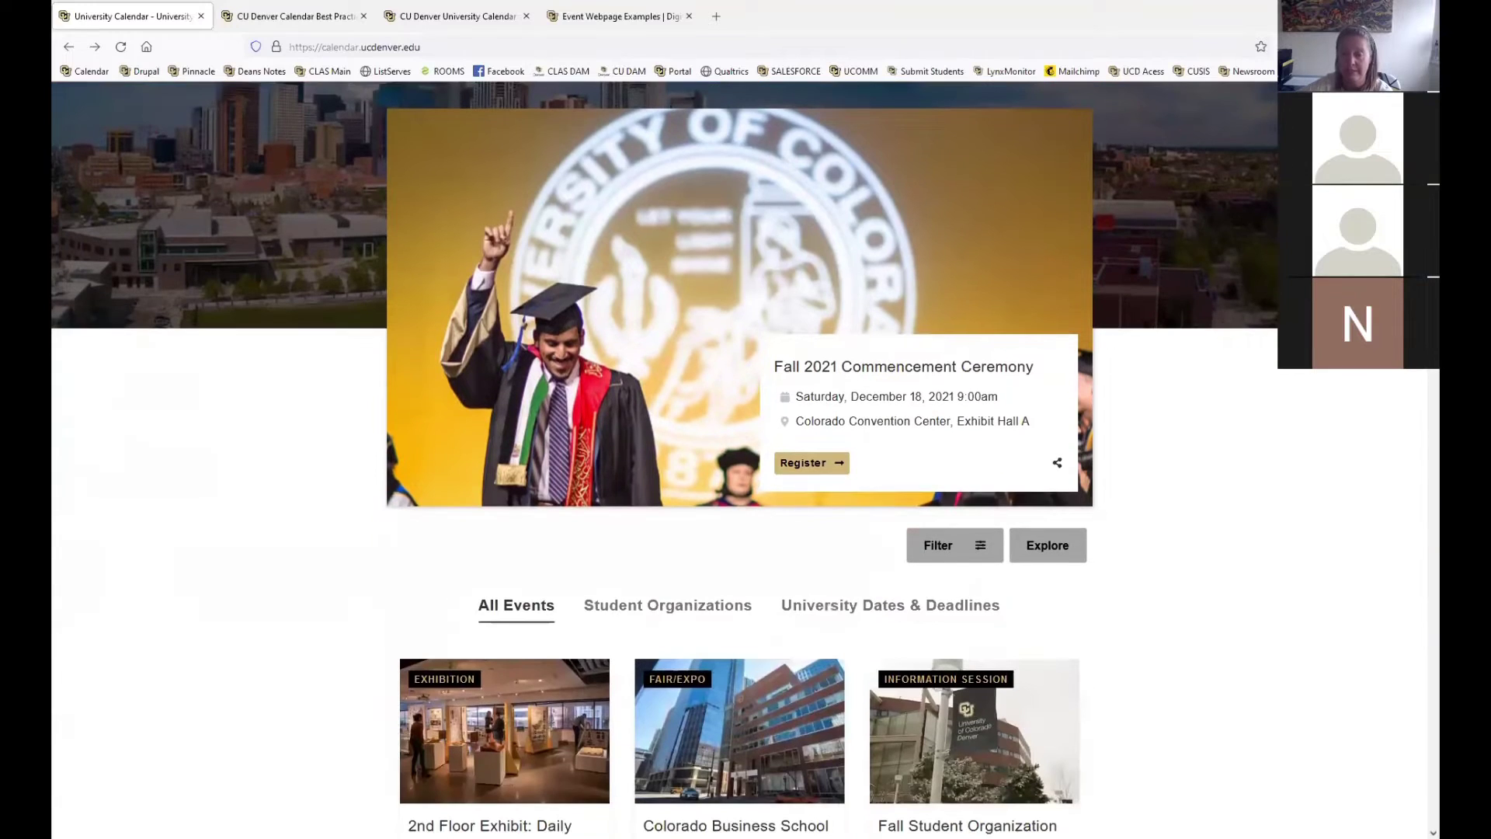
click(915, 611)
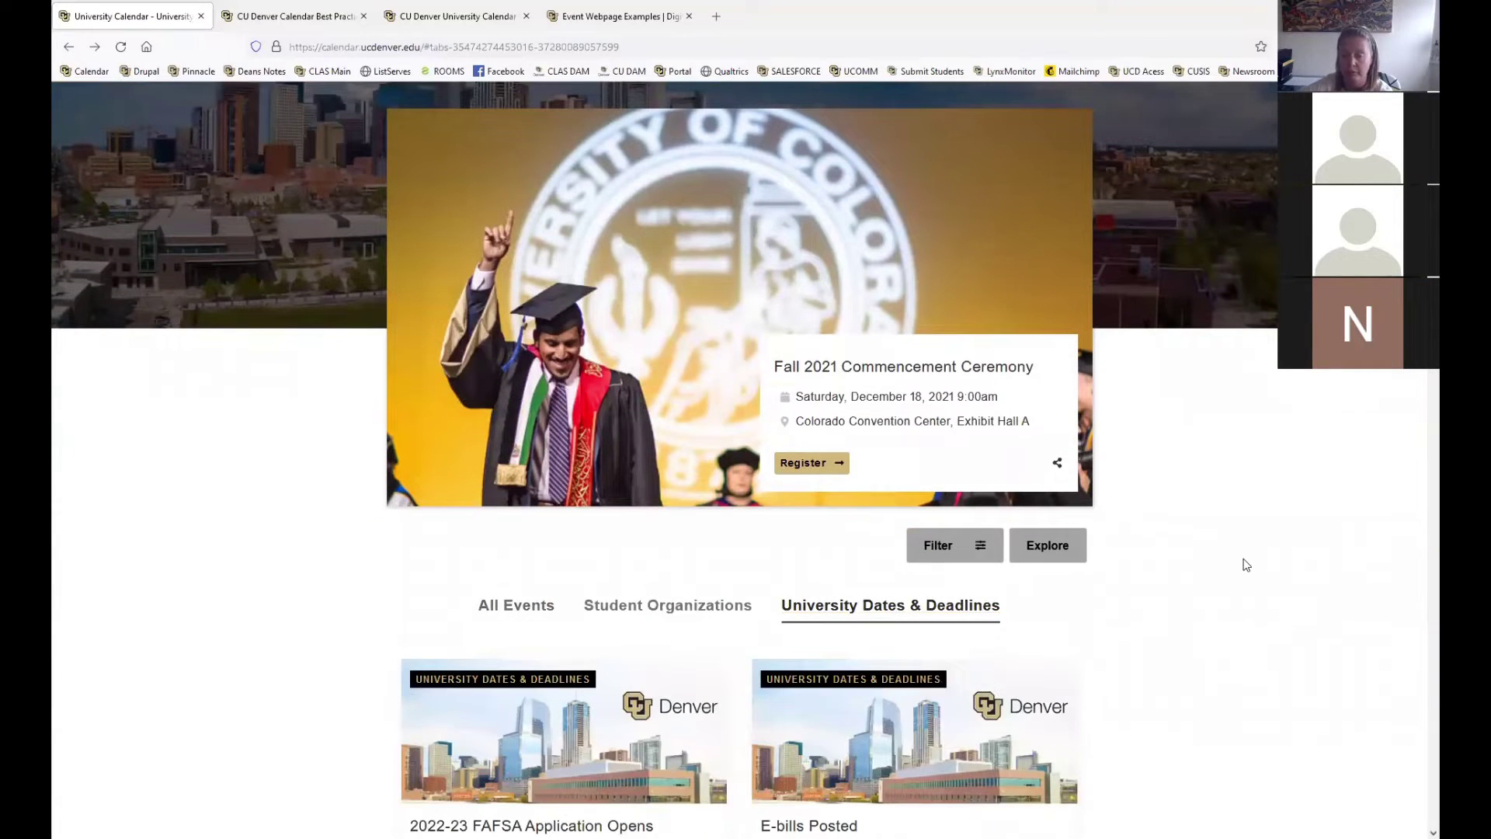
scroll(739, 458, down, 7)
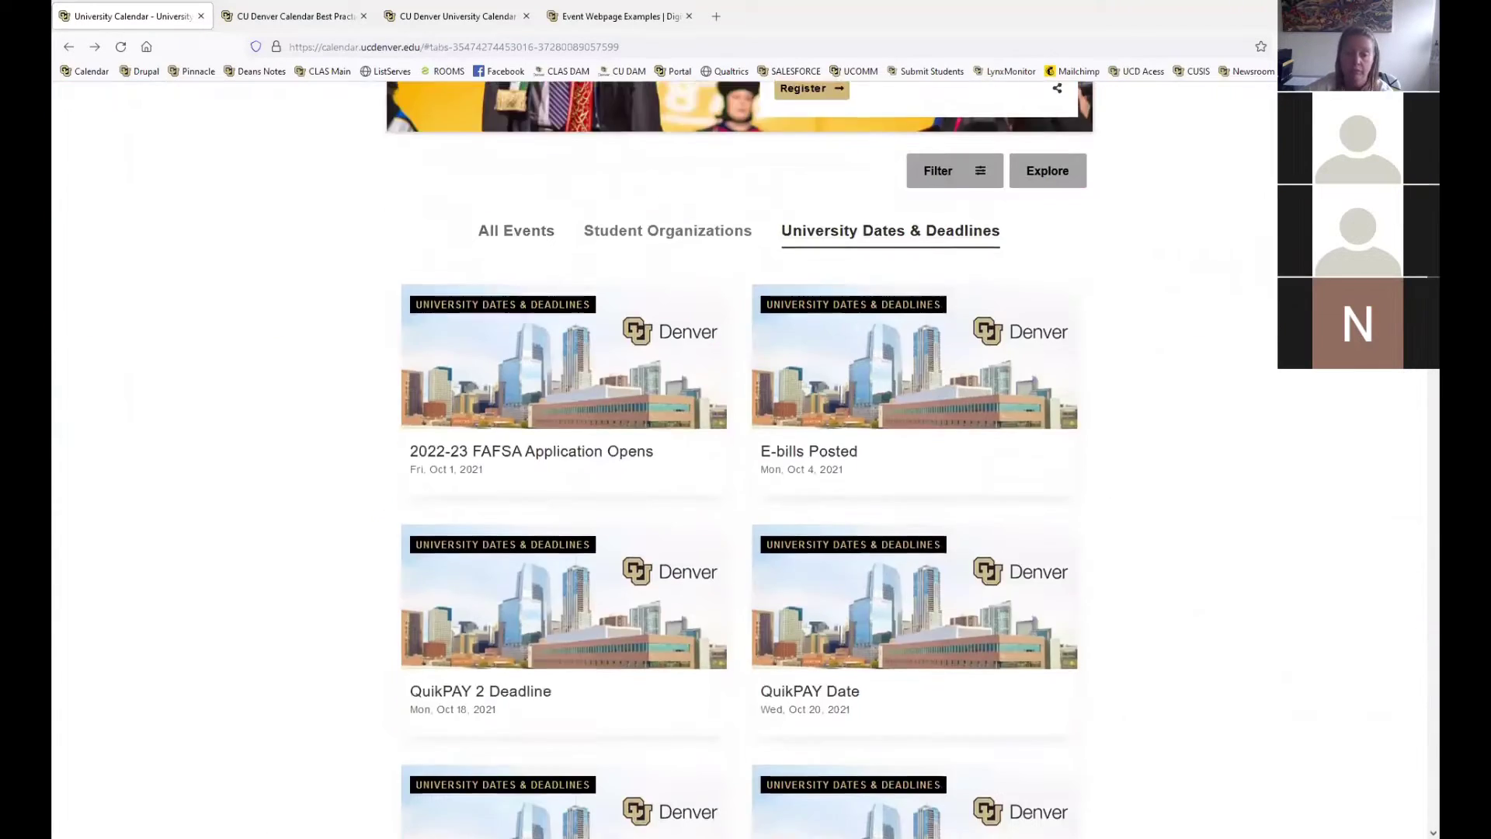
scroll(740, 458, down, 6)
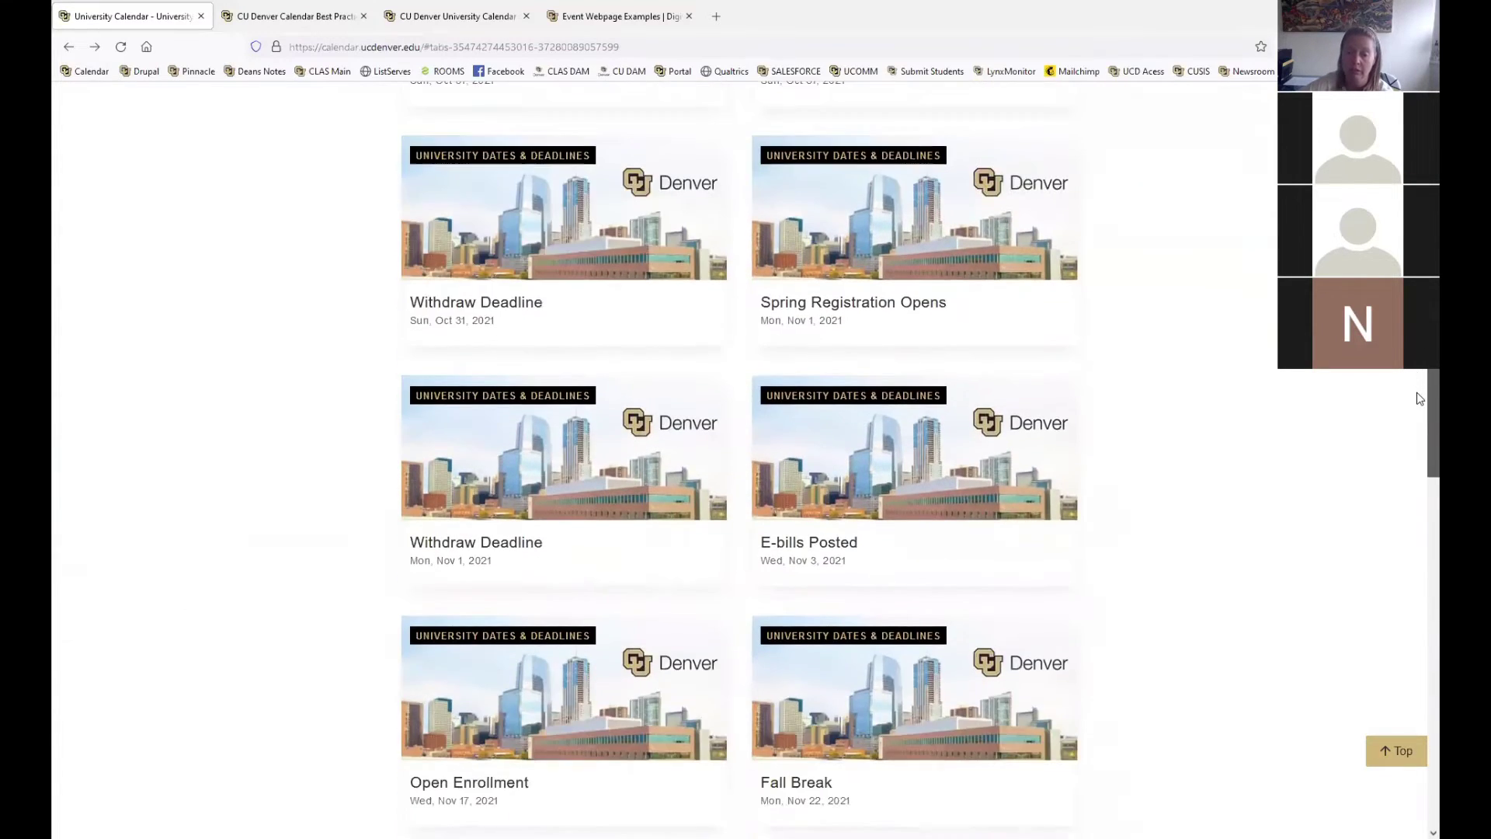
scroll(739, 459, up, 15)
scroll(739, 458, up, 3)
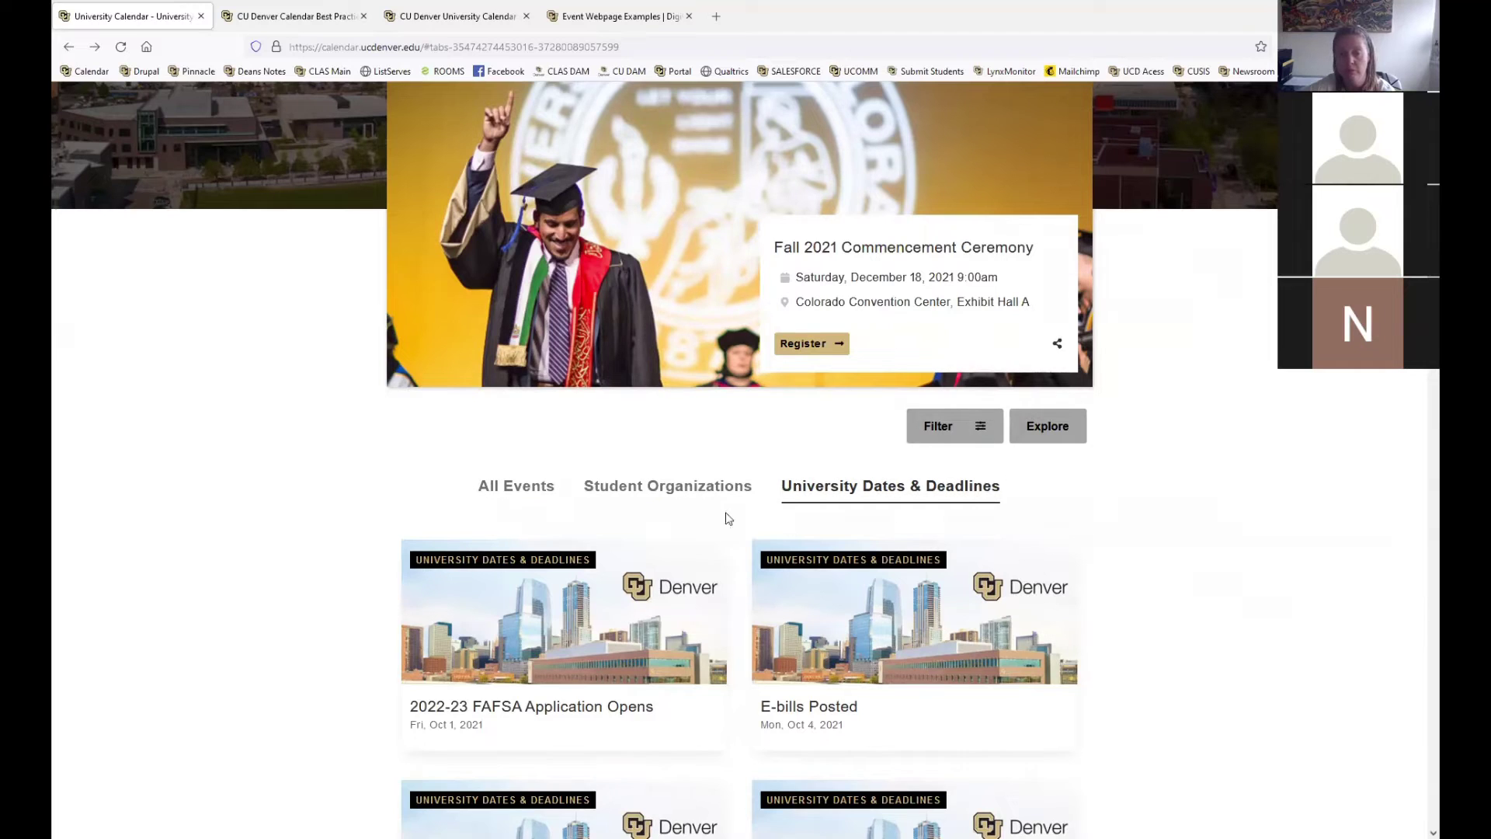
- Switch the calendar homepage back to All Events and browse the upcoming event cards with their categories, dates and locations
click(503, 495)
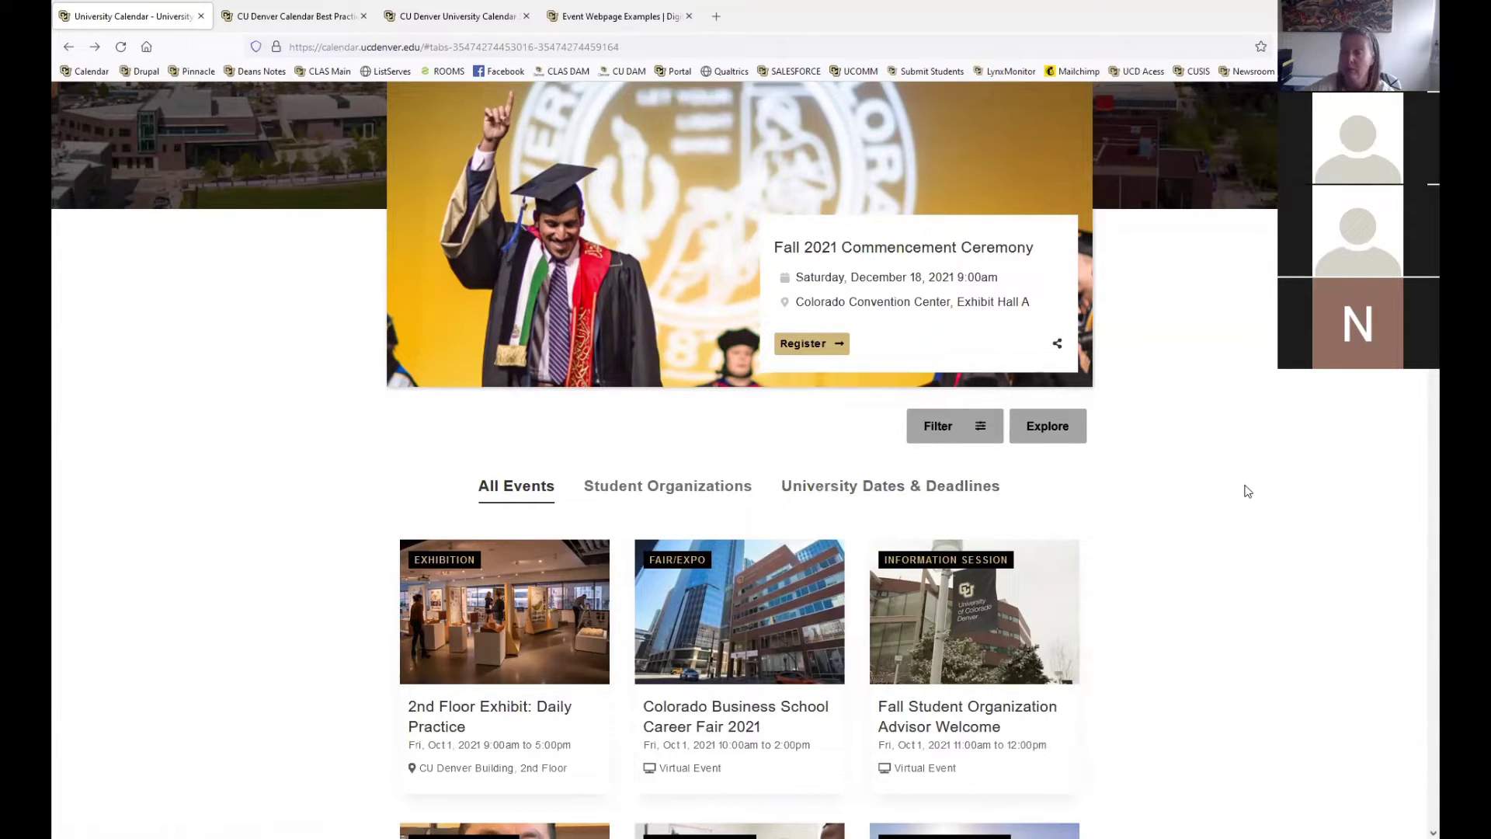
scroll(738, 458, up, 4)
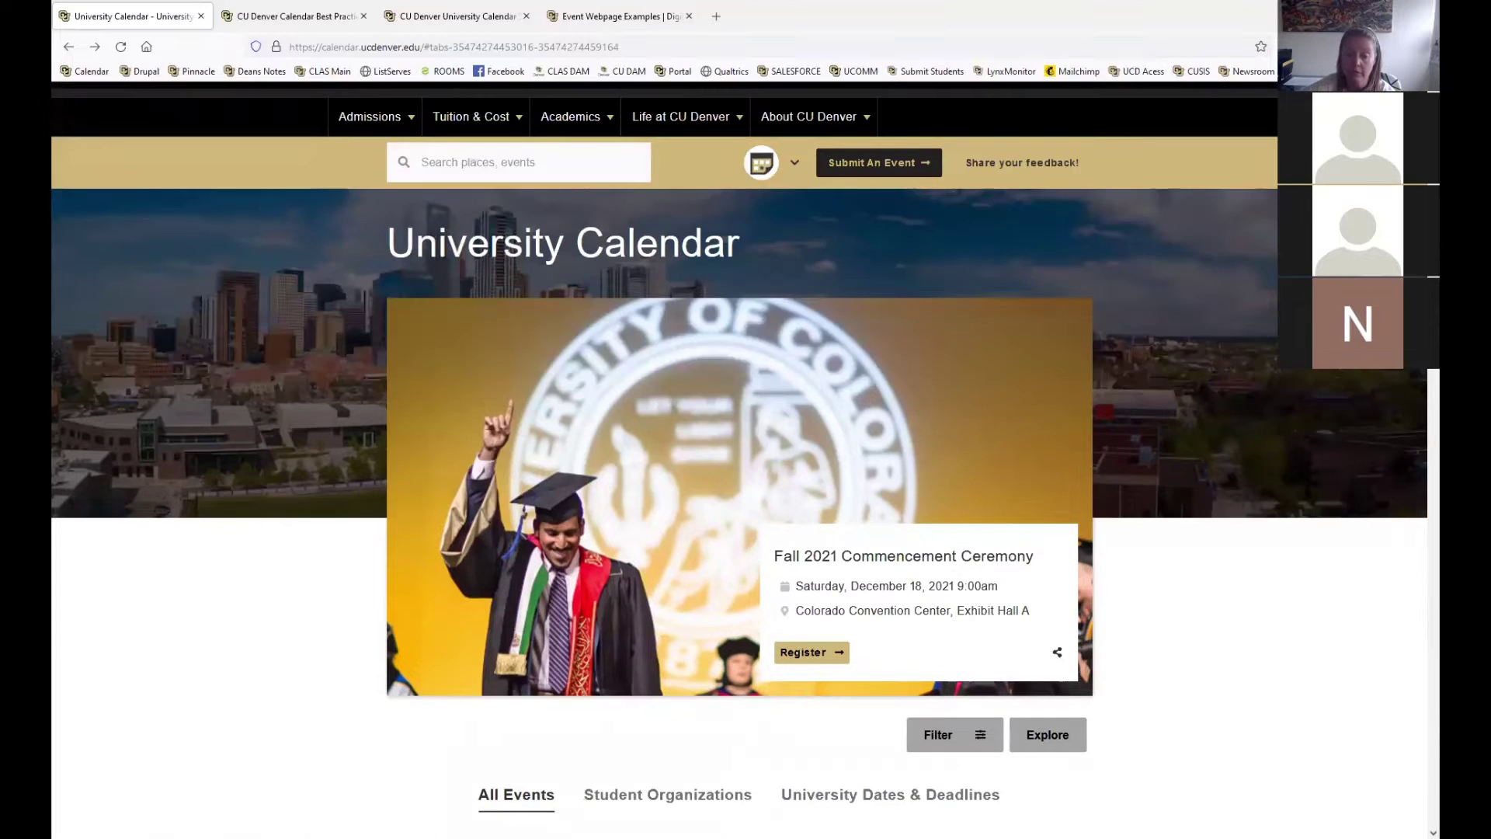
scroll(737, 458, down, 10)
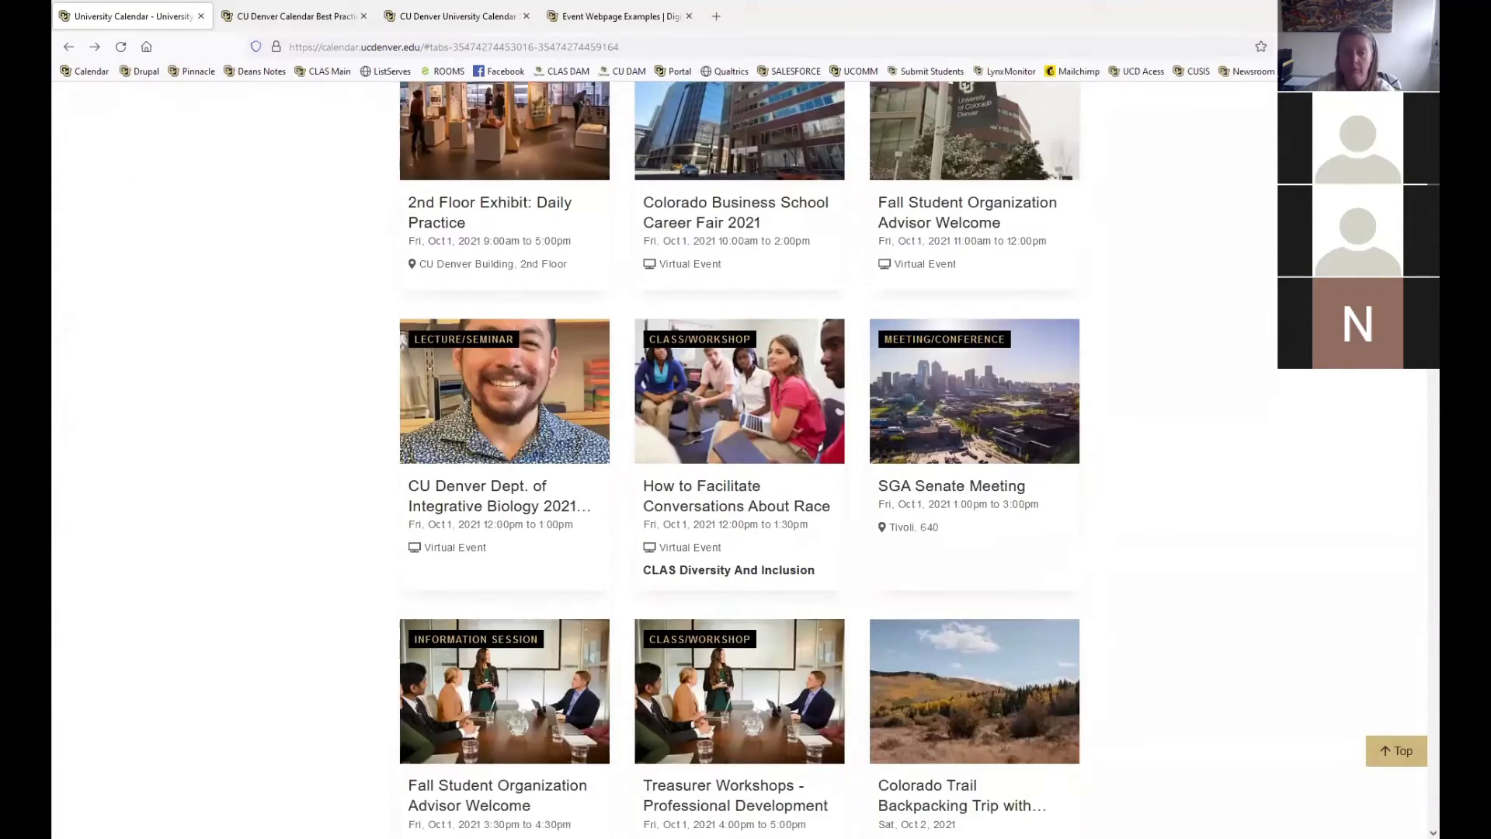
scroll(738, 458, down, 7)
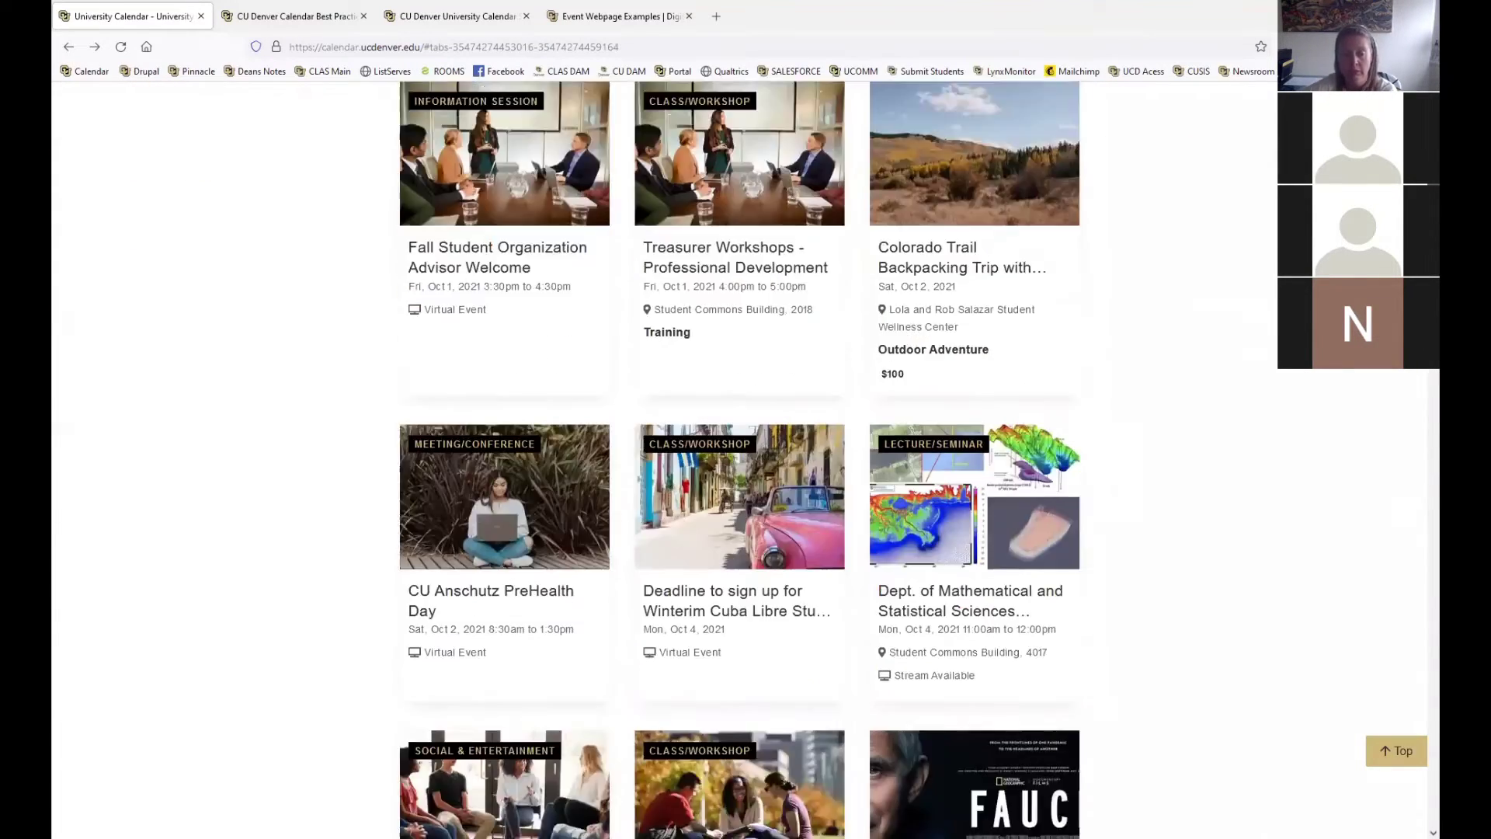
scroll(738, 459, down, 5)
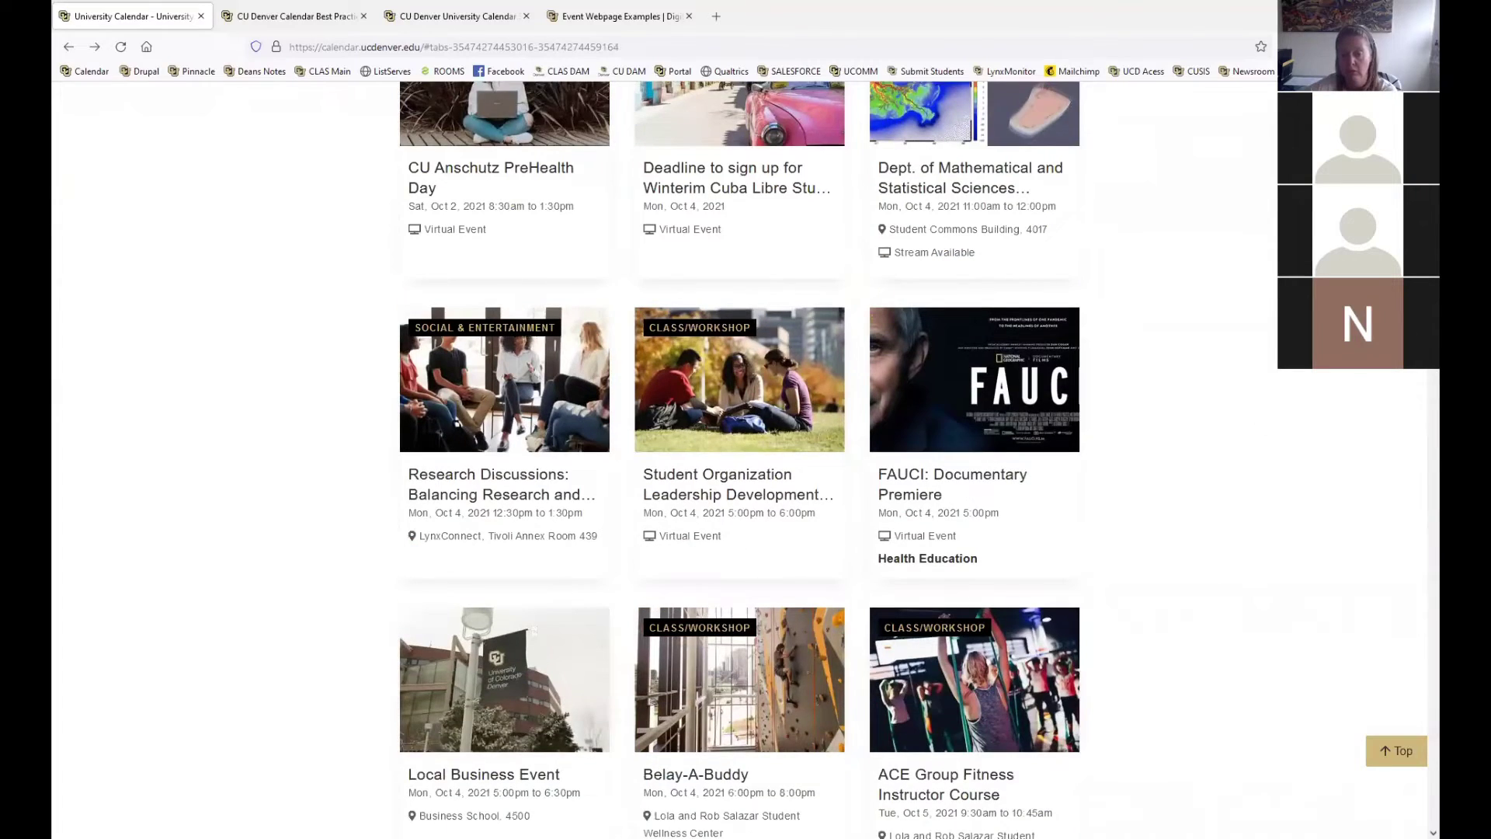
scroll(738, 458, down, 6)
scroll(737, 458, down, 5)
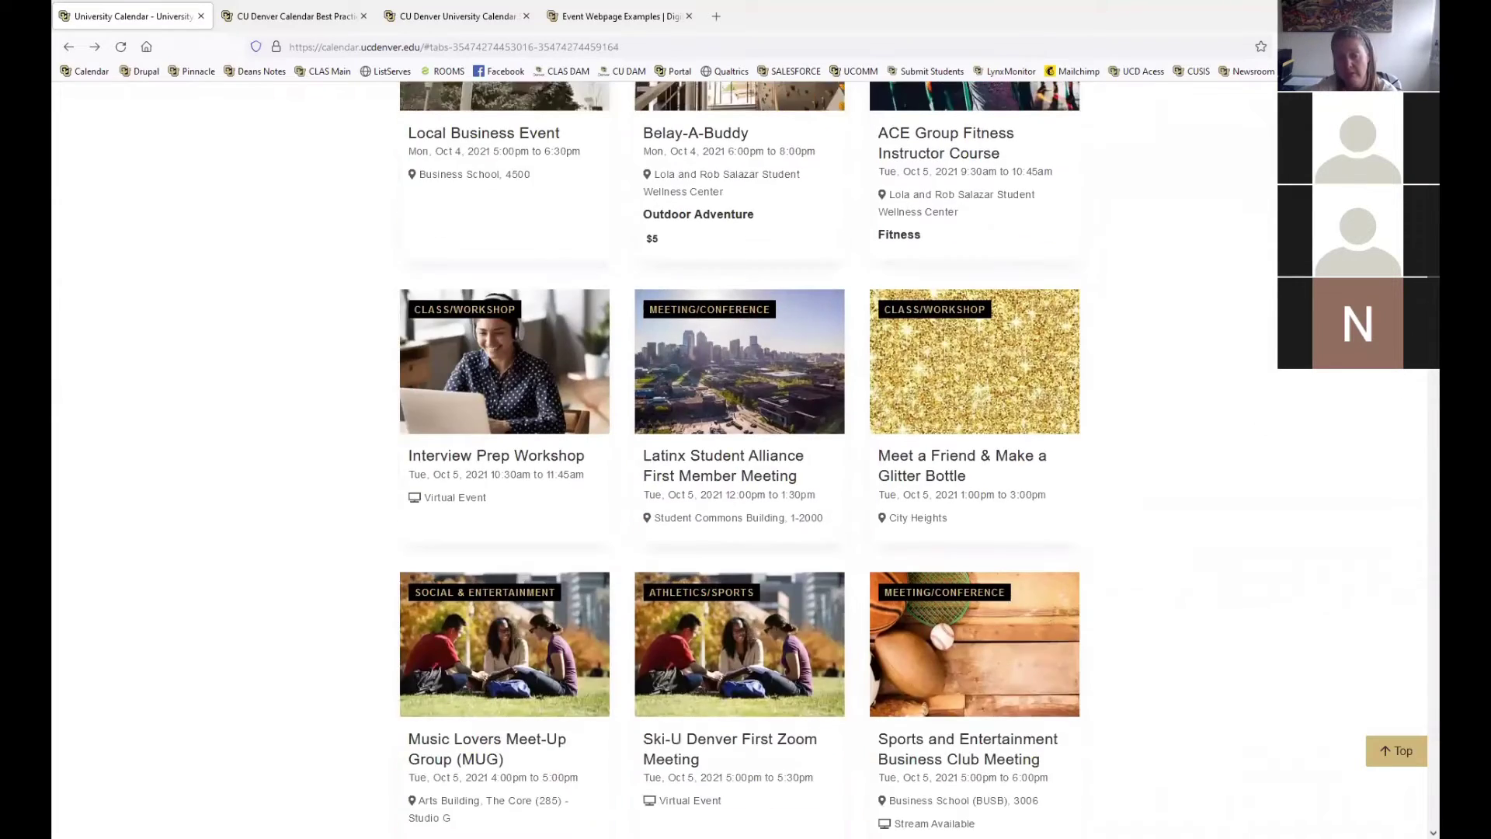
scroll(738, 459, down, 7)
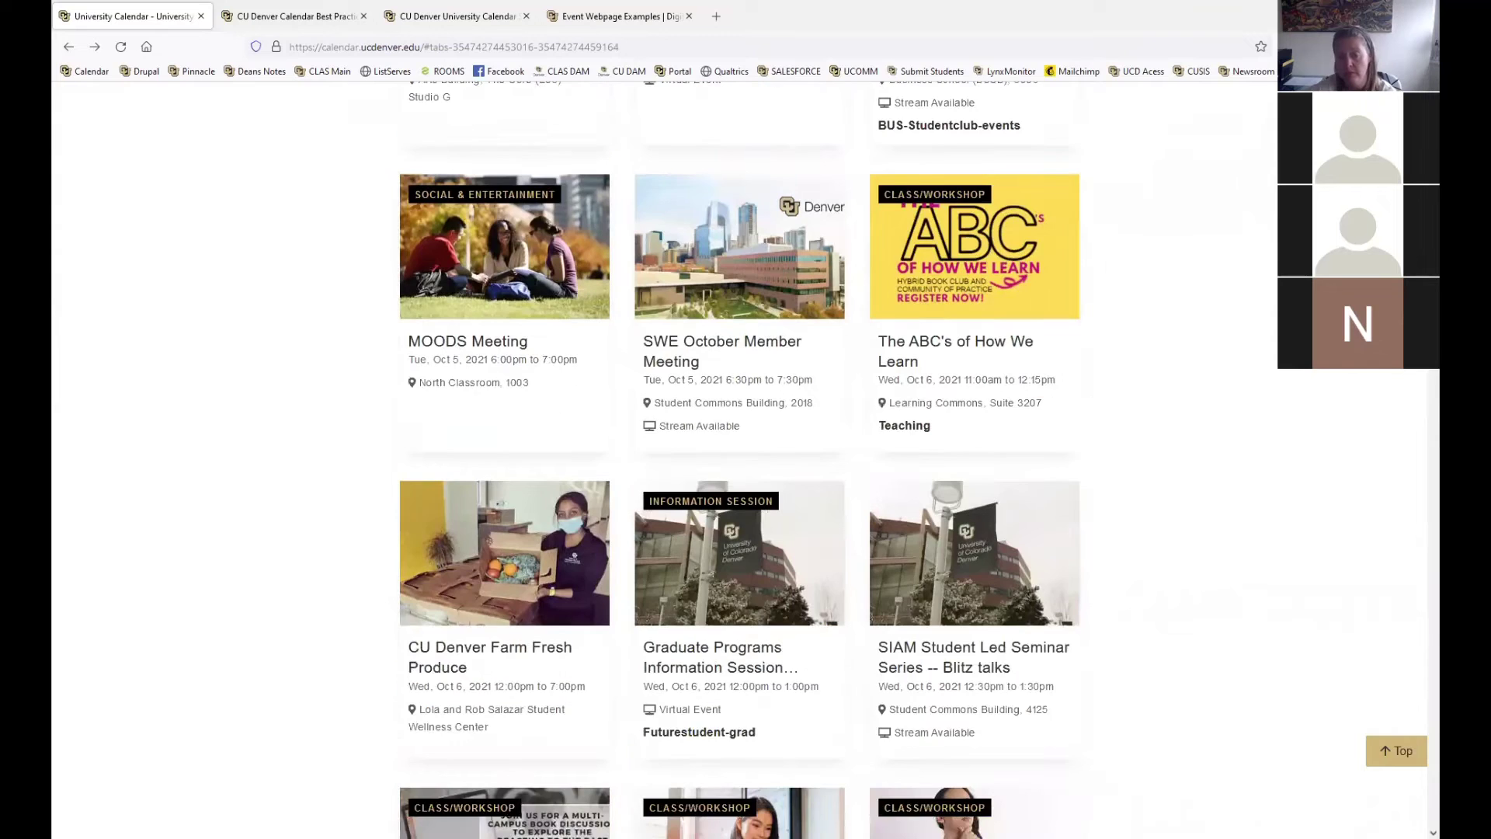
scroll(738, 458, down, 4)
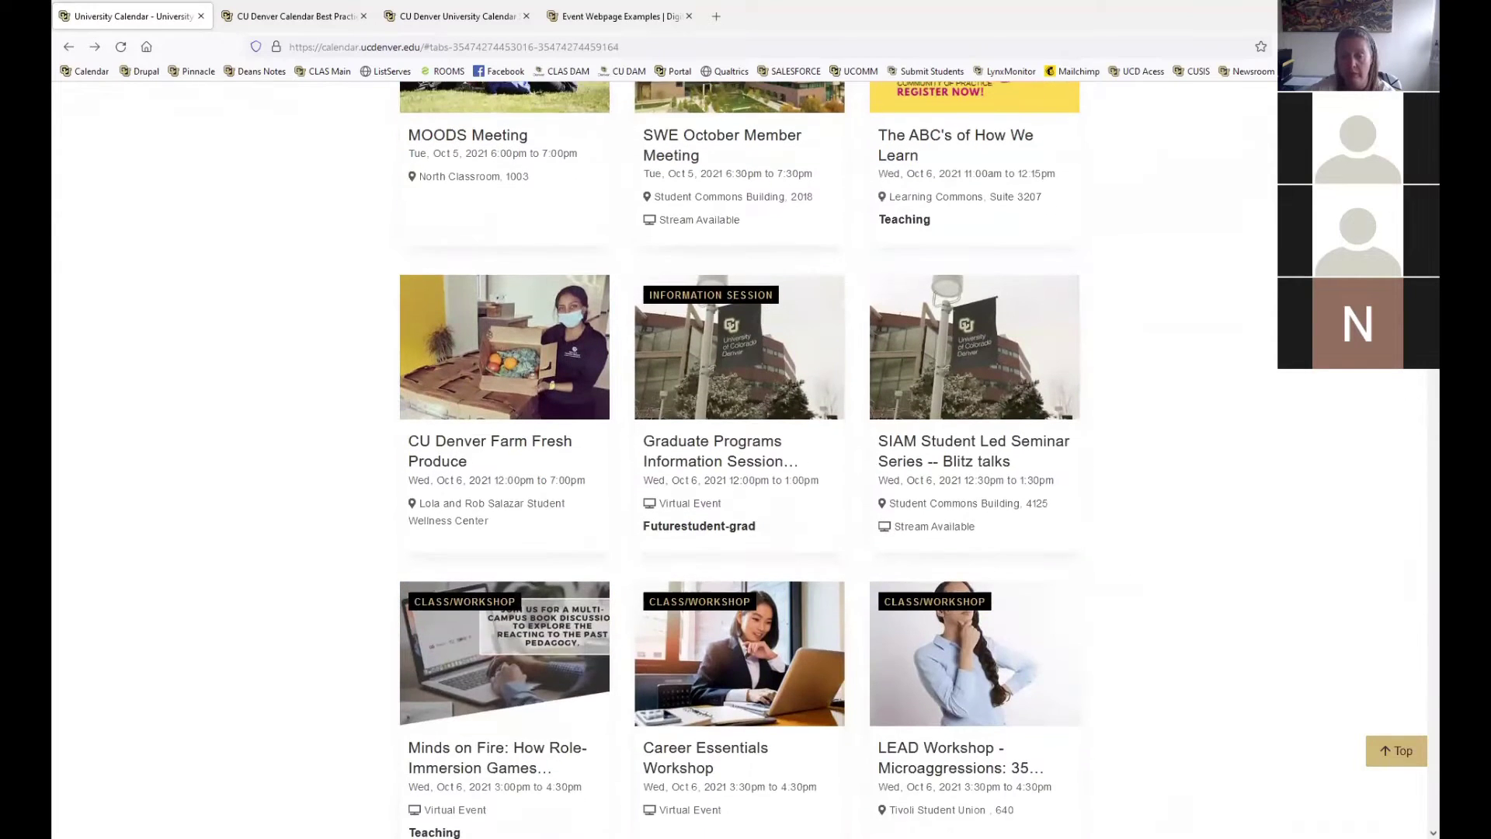
scroll(1420, 377, down, 5)
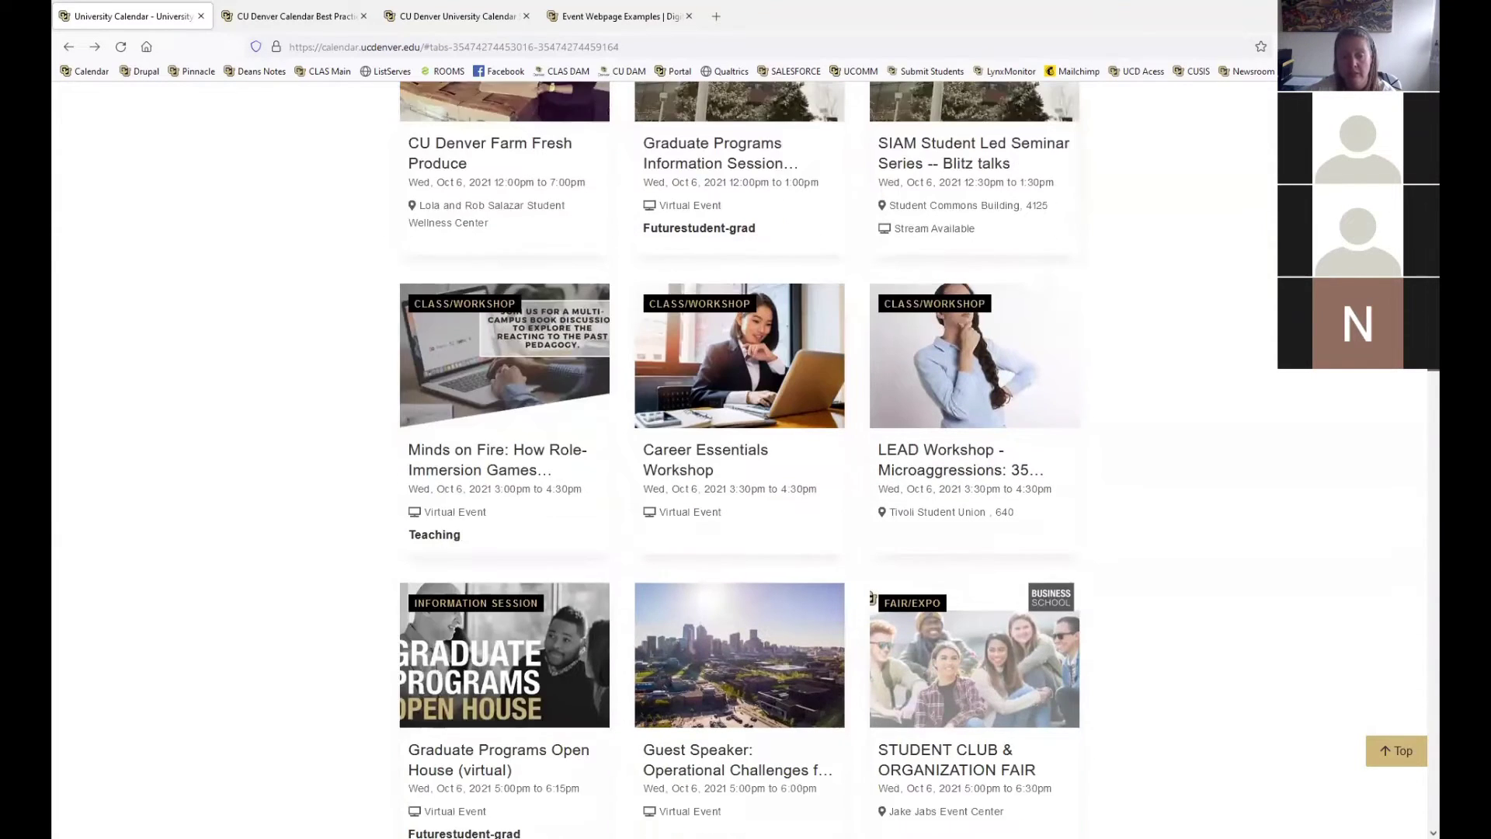
scroll(1419, 377, down, 4)
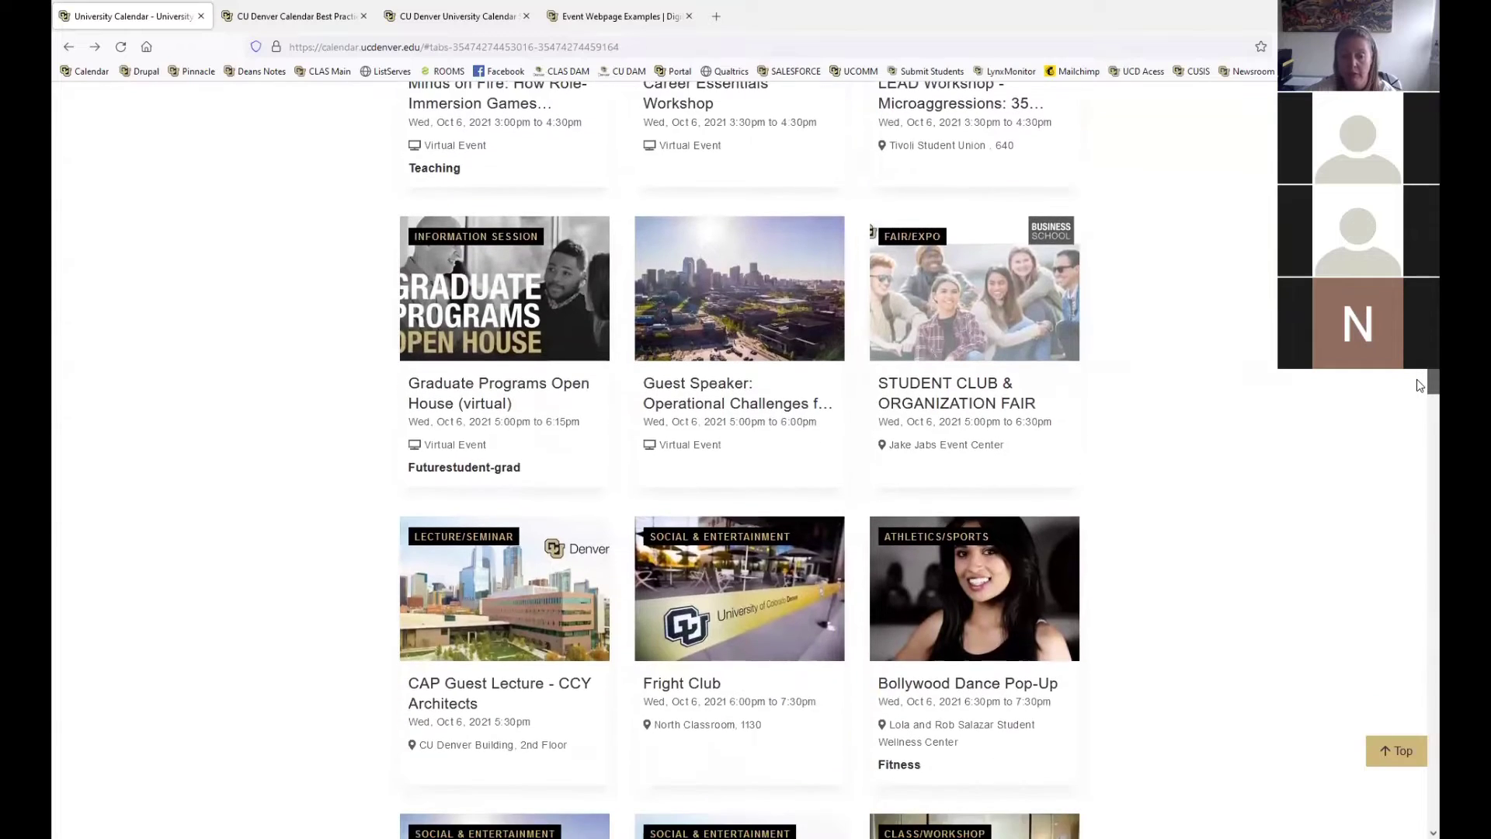
scroll(1420, 396, down, 2)
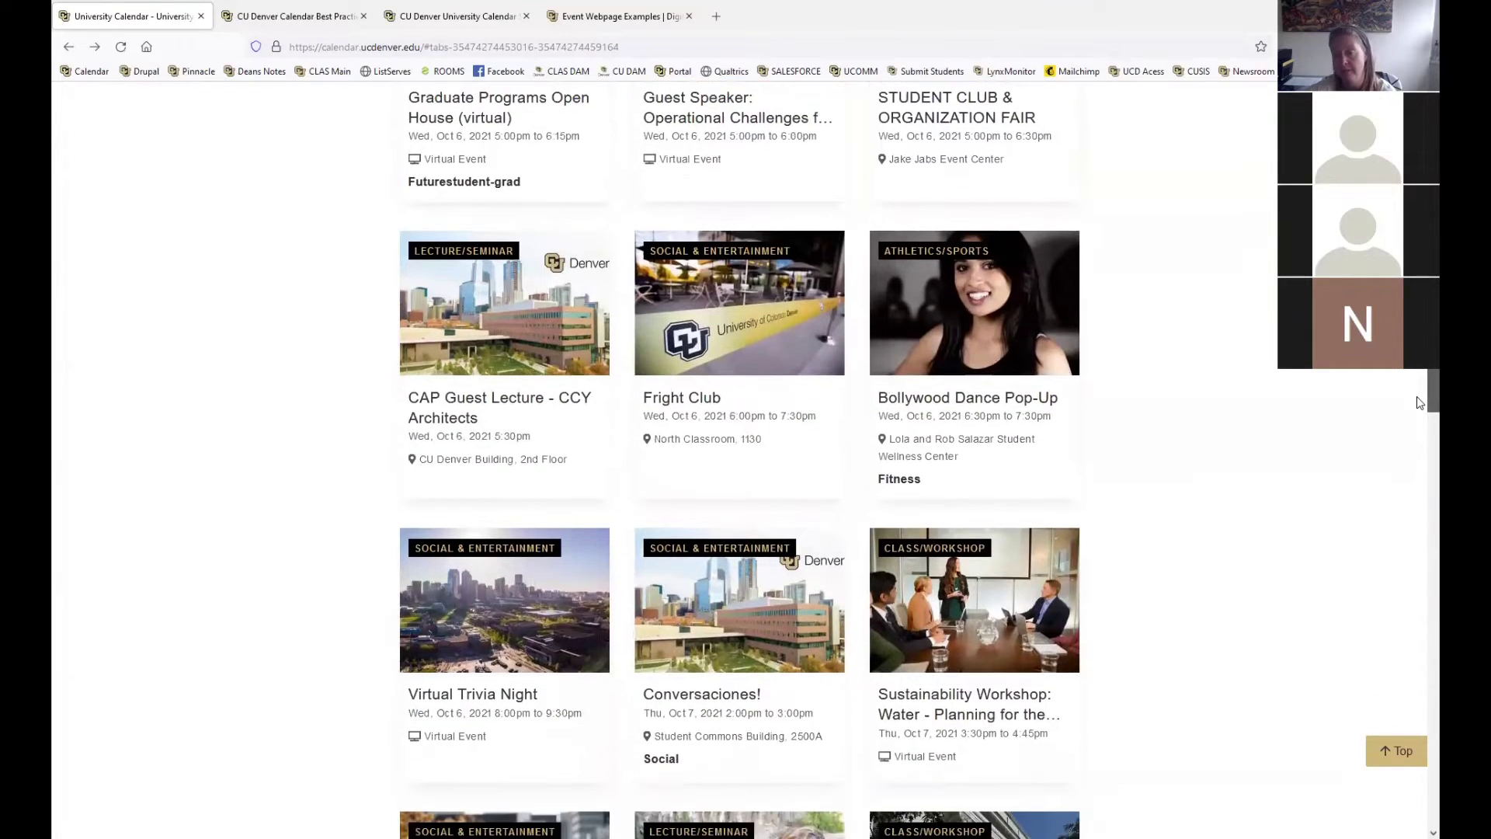
scroll(1419, 402, up, 14)
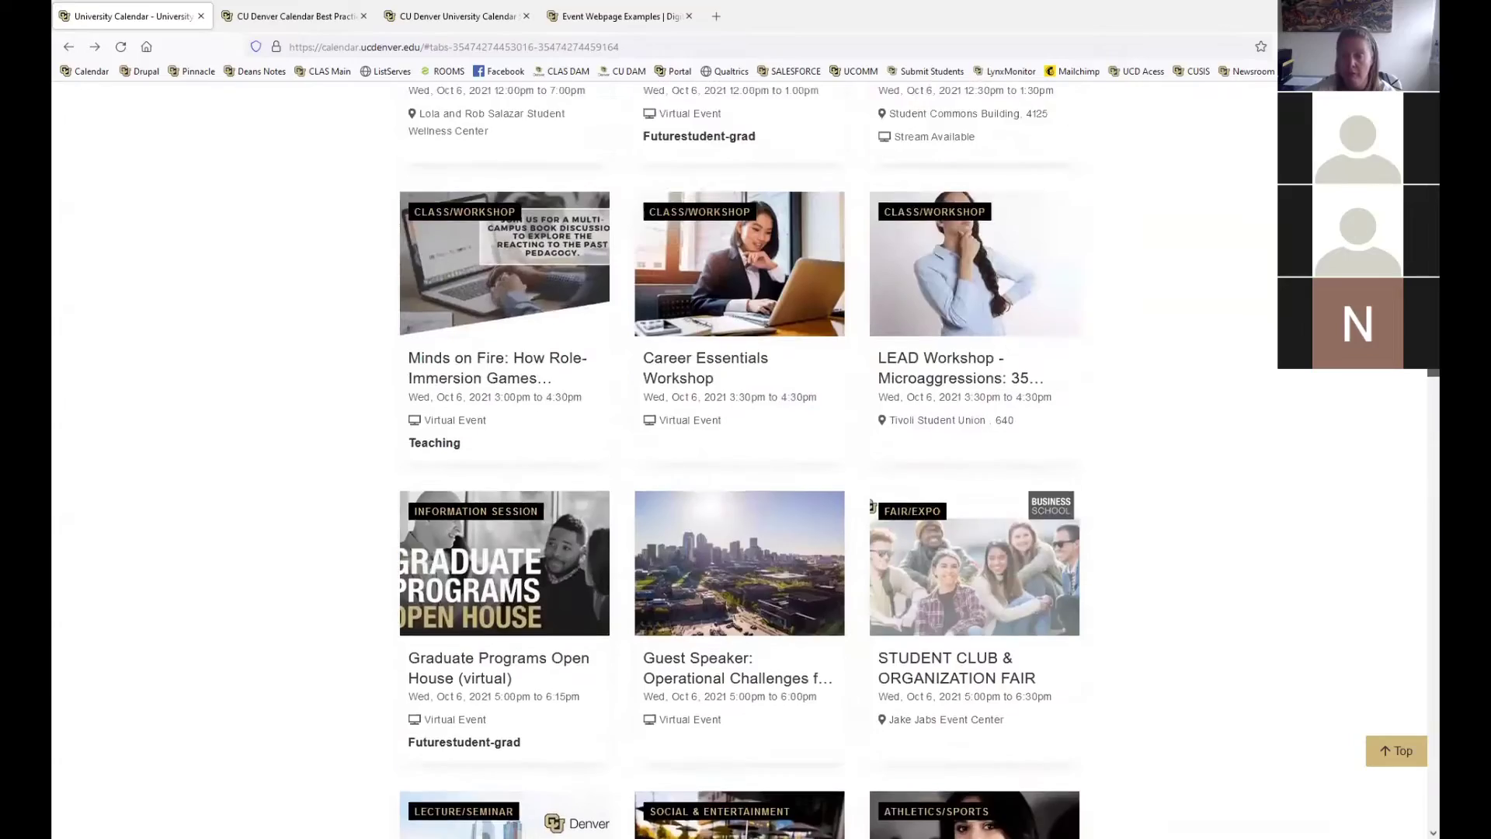
scroll(739, 459, up, 10)
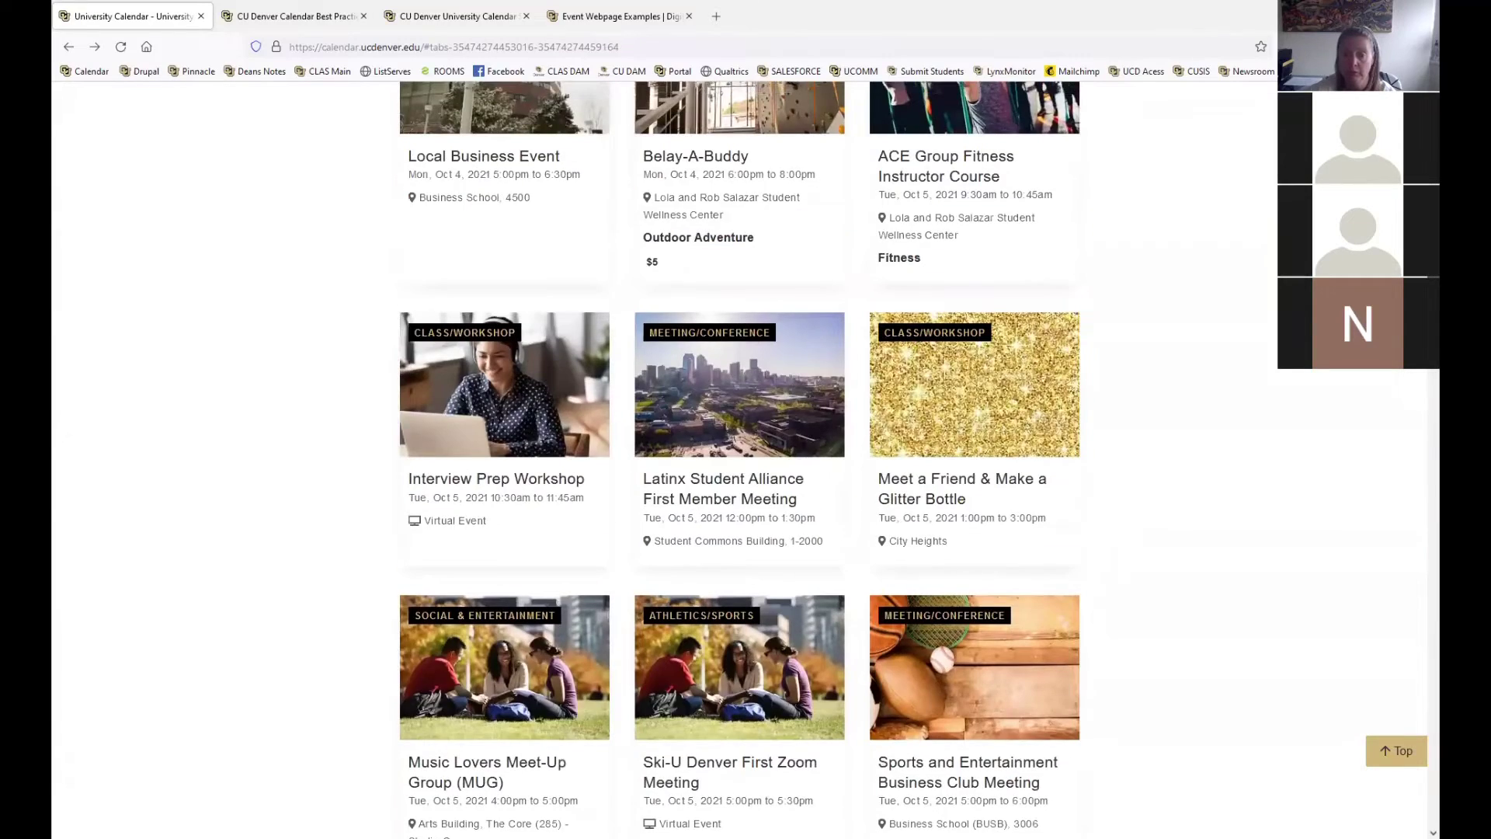
scroll(739, 458, up, 16)
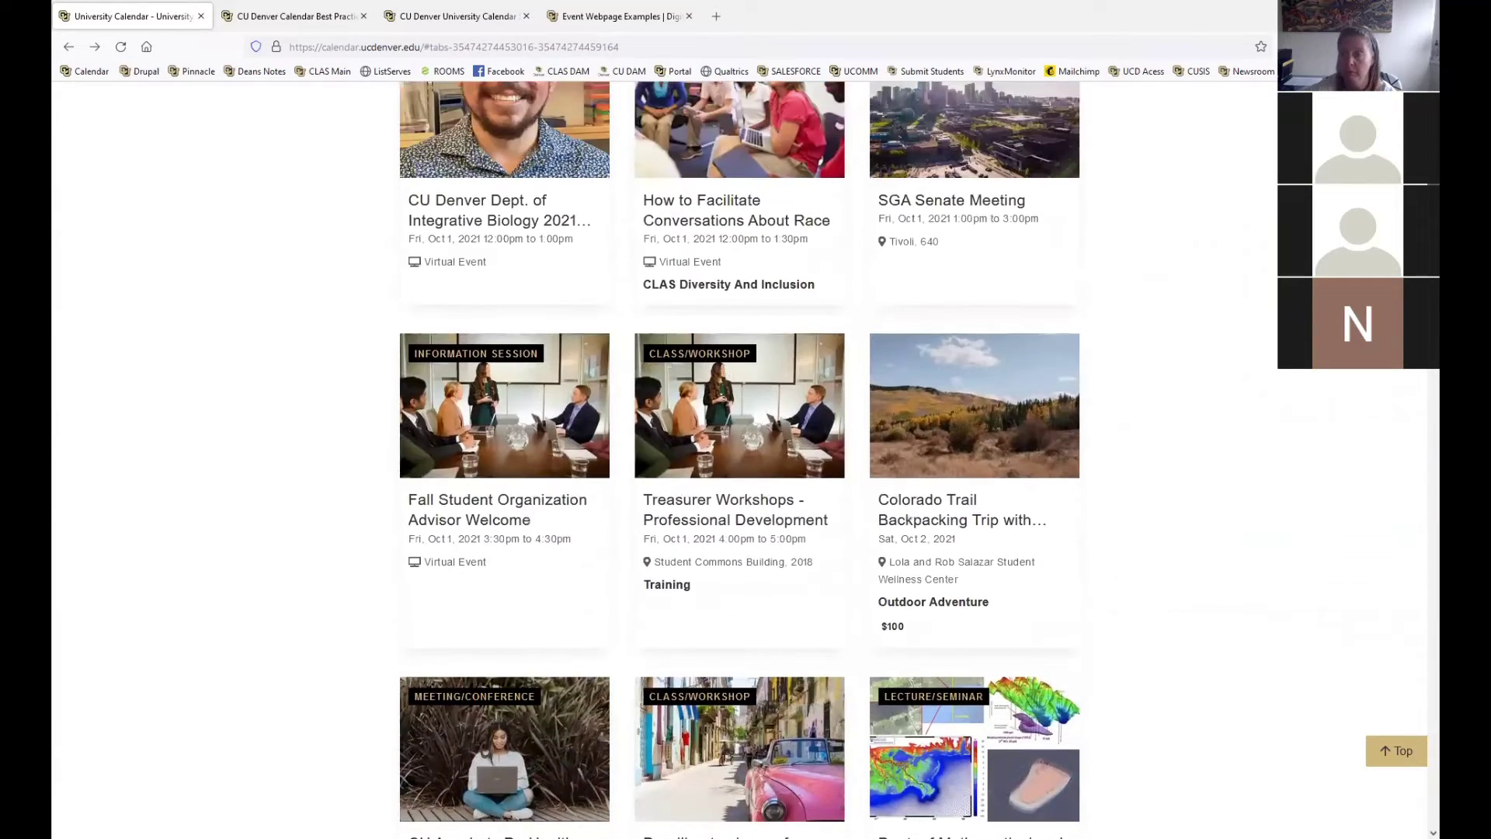
scroll(739, 459, up, 12)
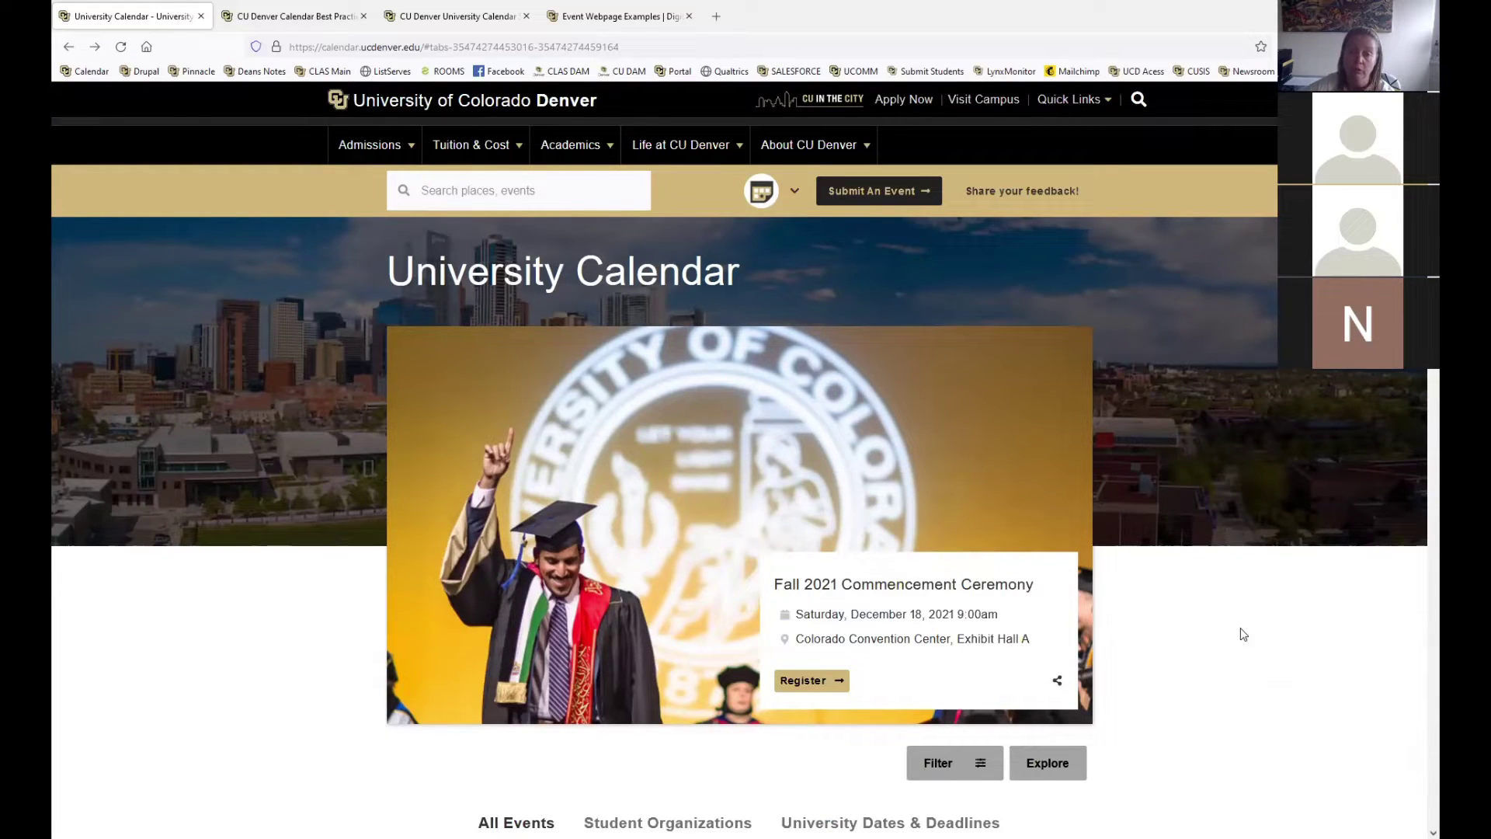
- Open the form for submitting an event and review its instructions and fields, from main info to ticketing
click(854, 194)
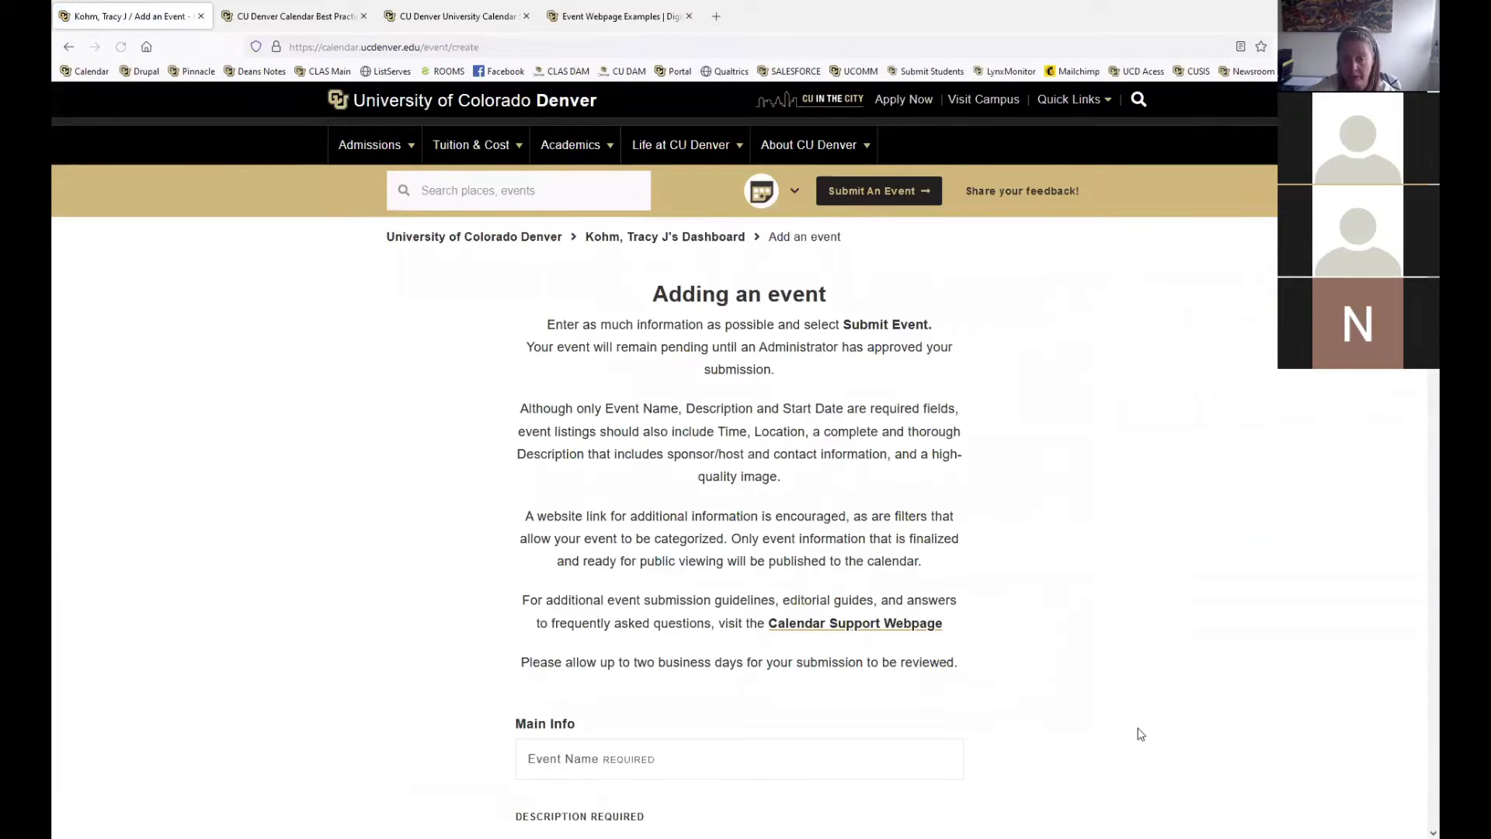
scroll(1417, 748, down, 20)
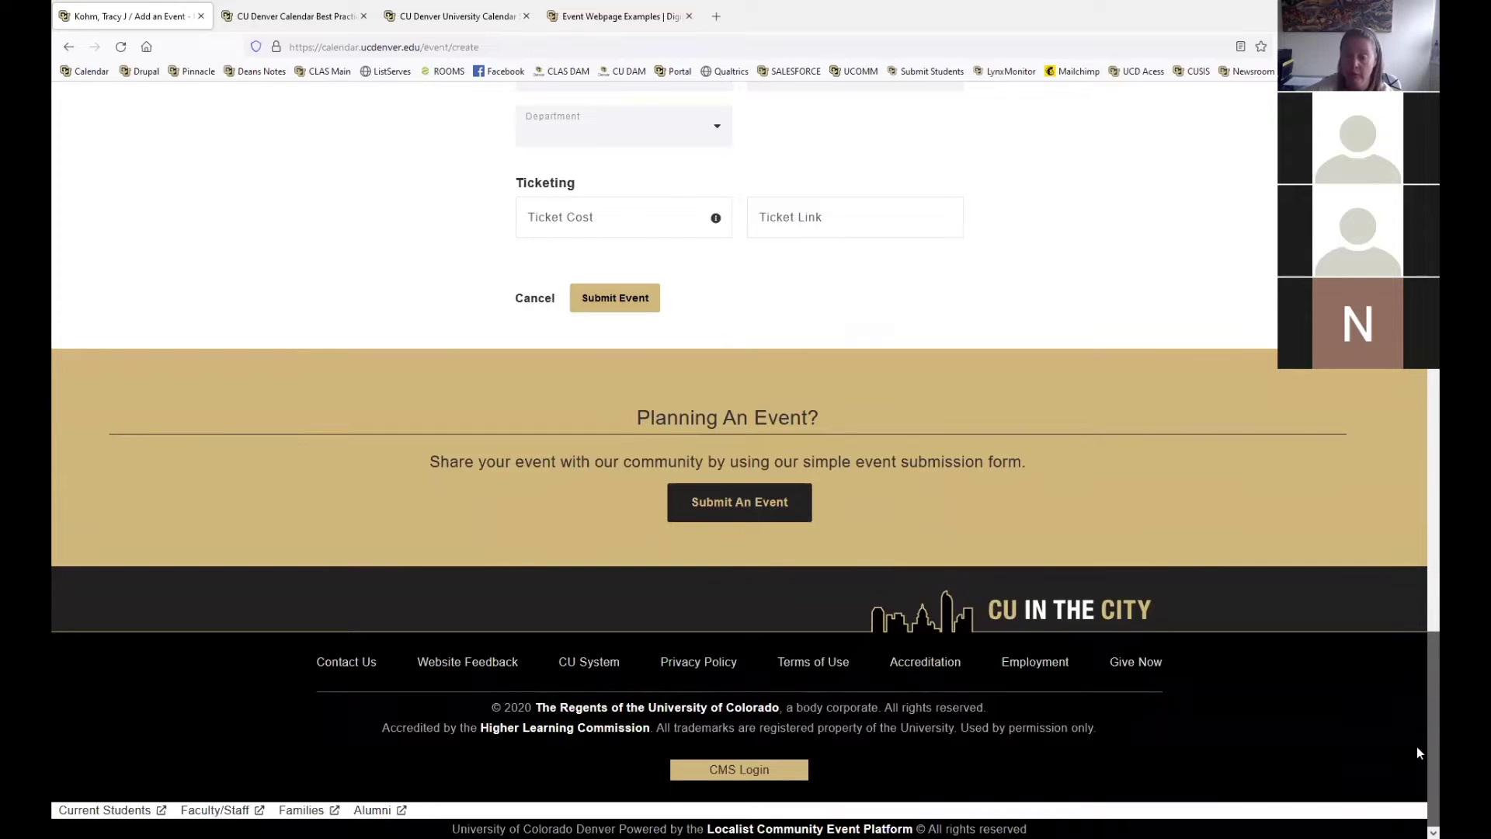
scroll(1417, 682, up, 7)
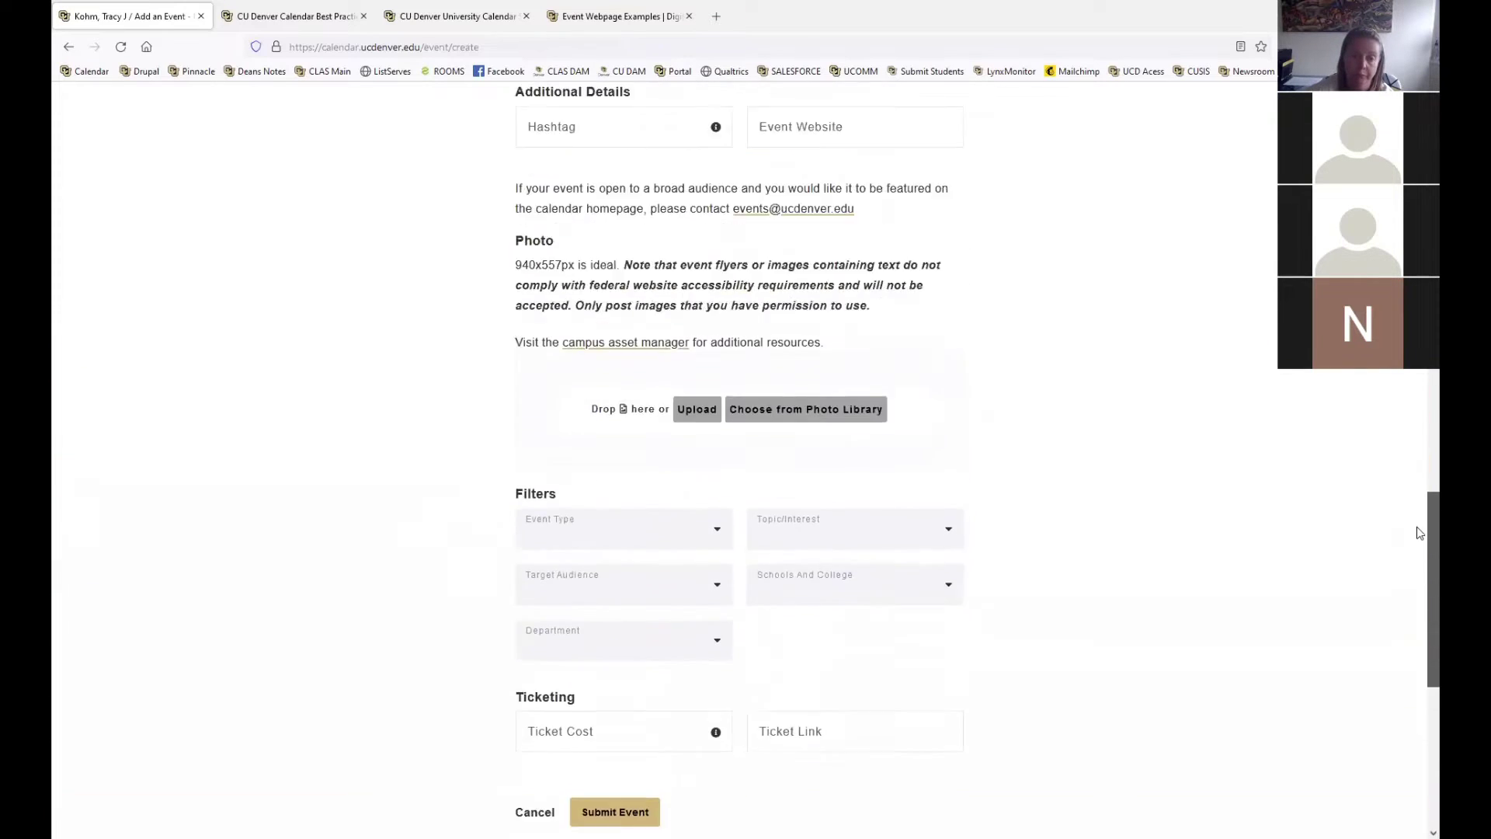
scroll(1420, 533, up, 15)
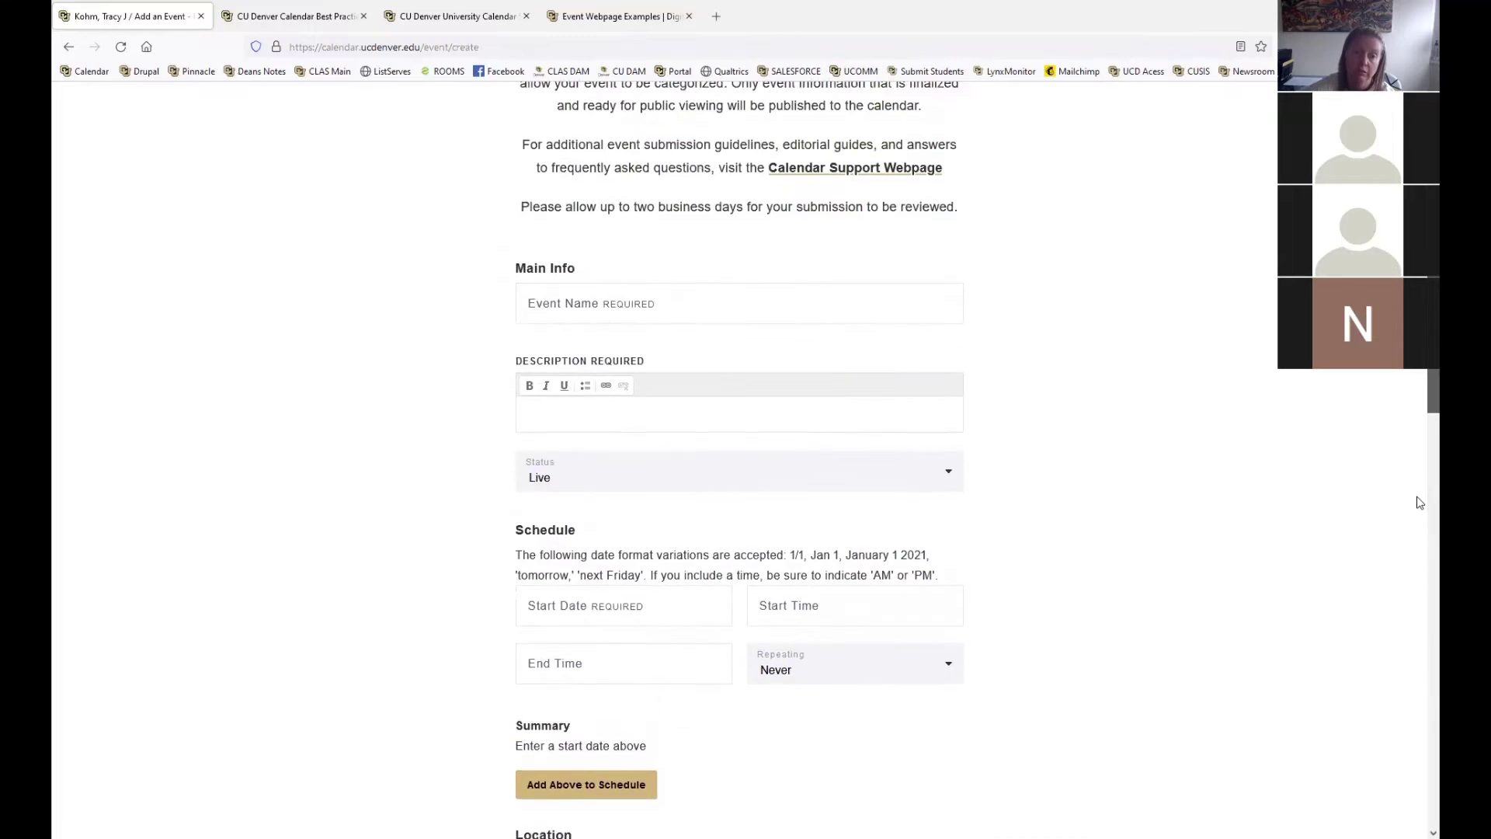
scroll(1420, 502, up, 3)
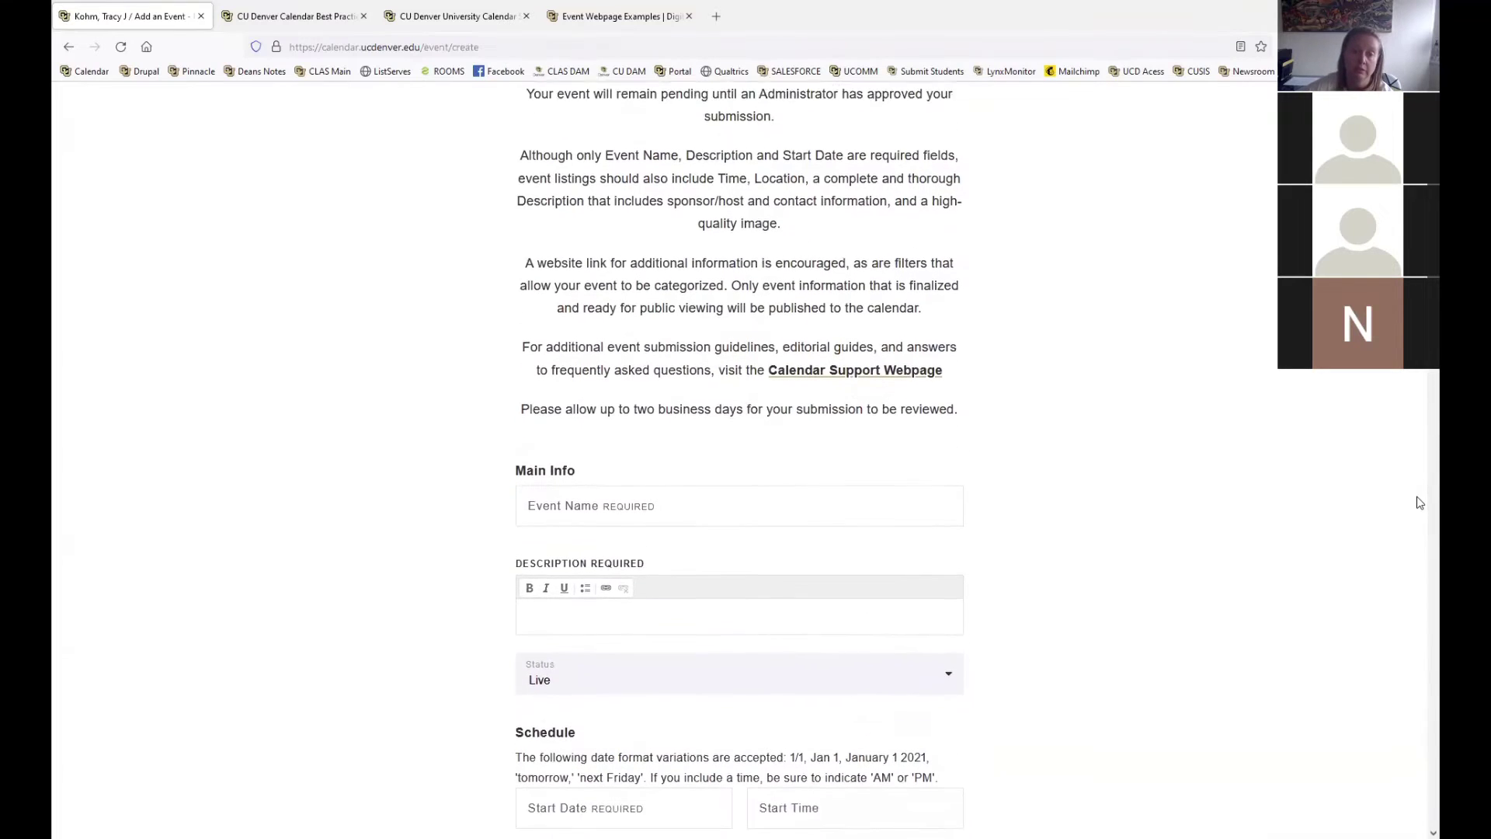
scroll(1420, 502, down, 2)
scroll(1419, 502, up, 2)
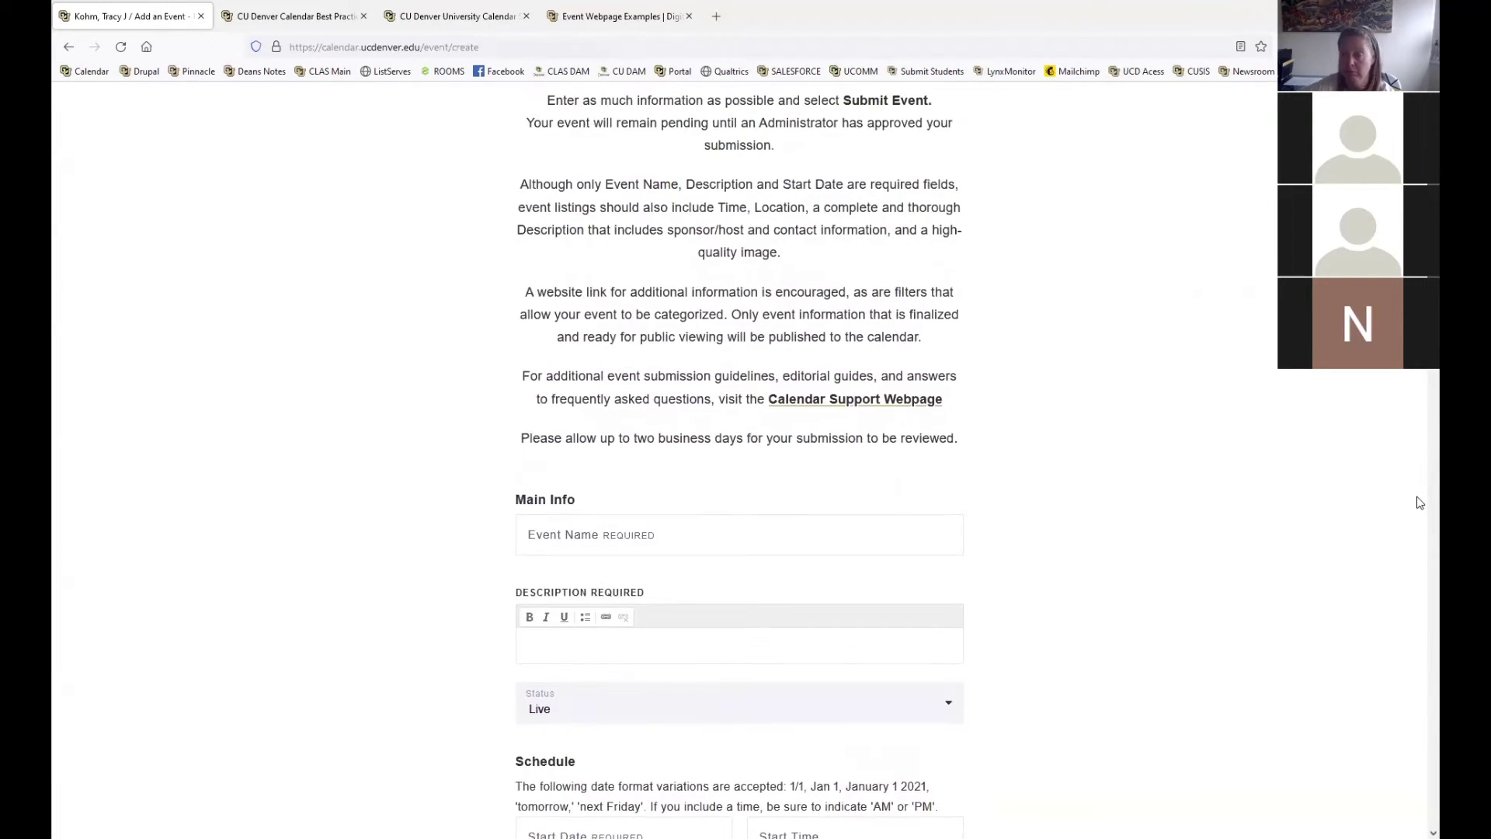
scroll(1420, 502, up, 2)
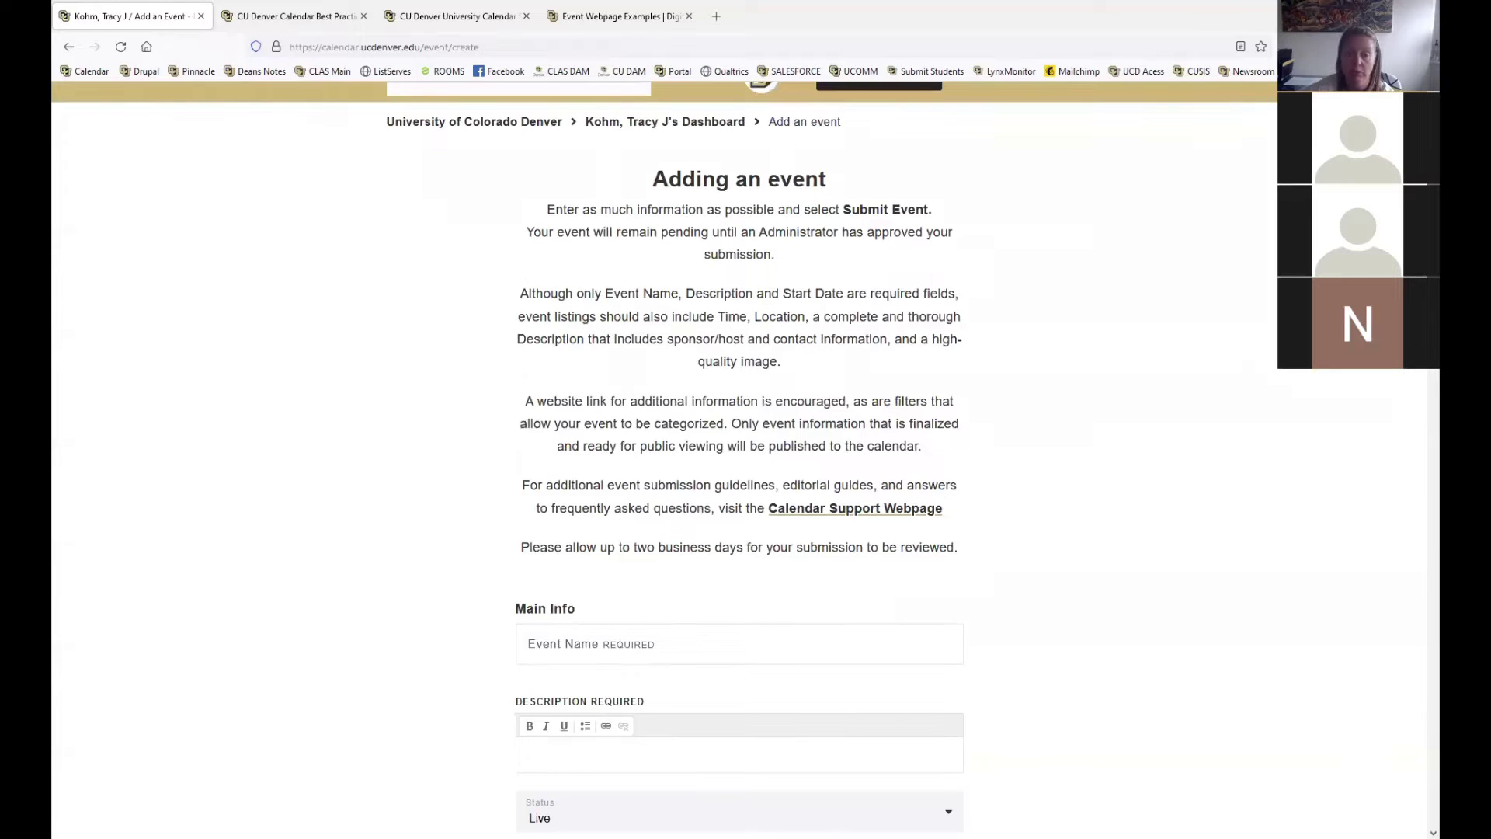
- Review the submission instructions and main info fields, and show the Status choices Live, Canceled, Postponed and Sold Out without changing the status
scroll(740, 457, down, 2)
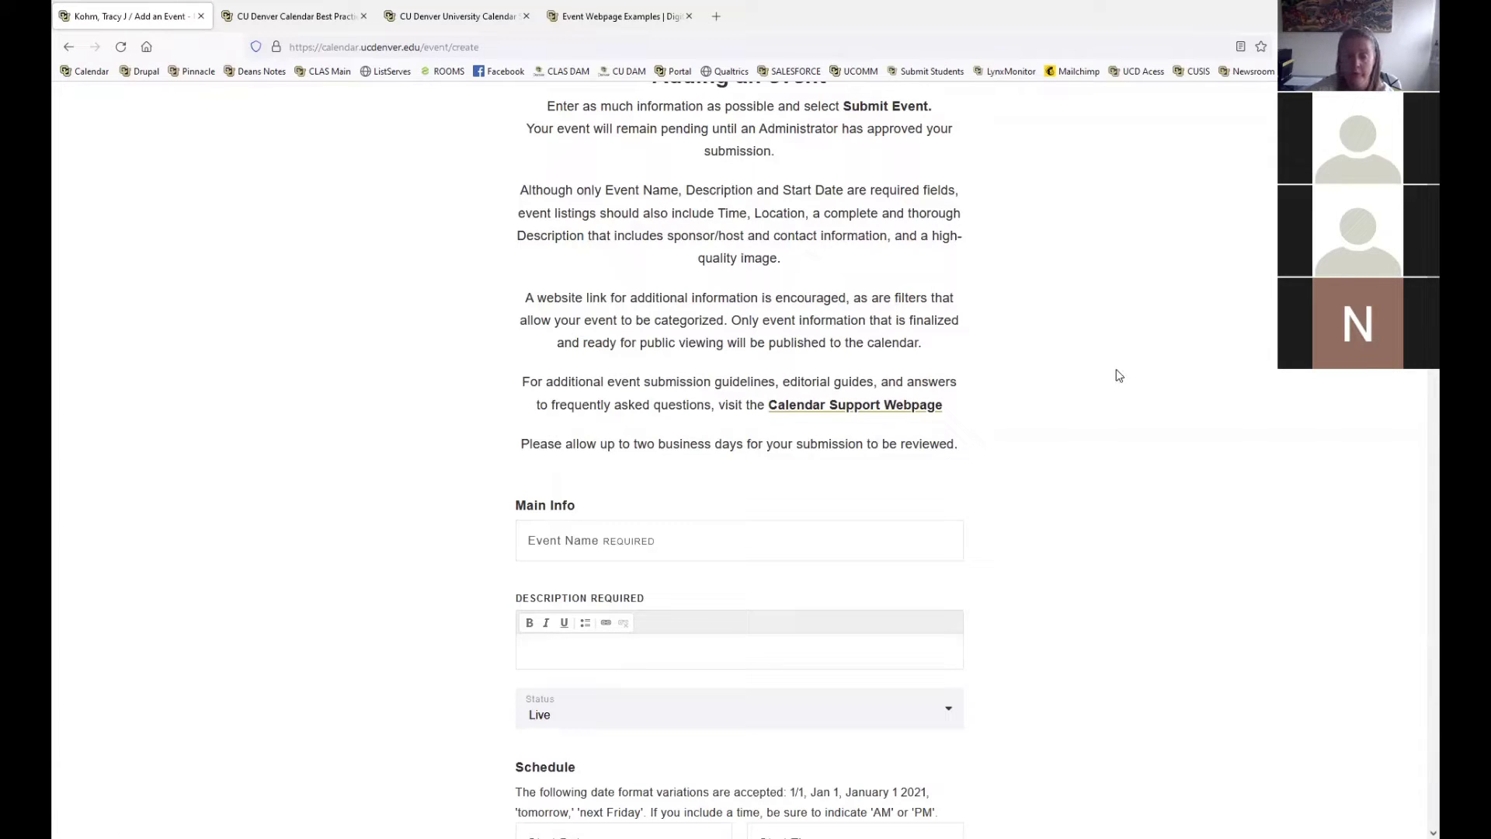
scroll(738, 466, down, 5)
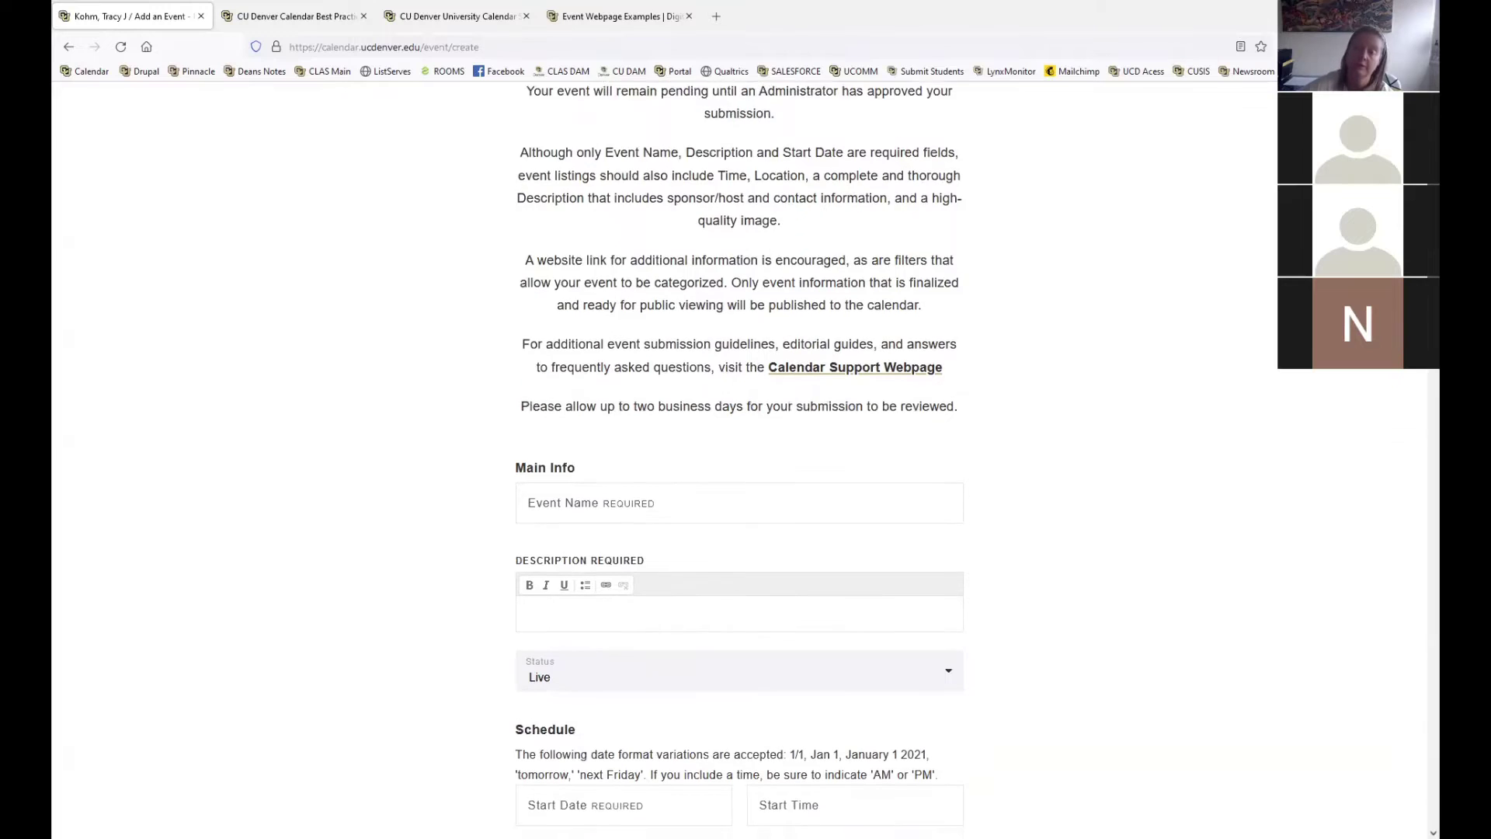
scroll(738, 466, down, 2)
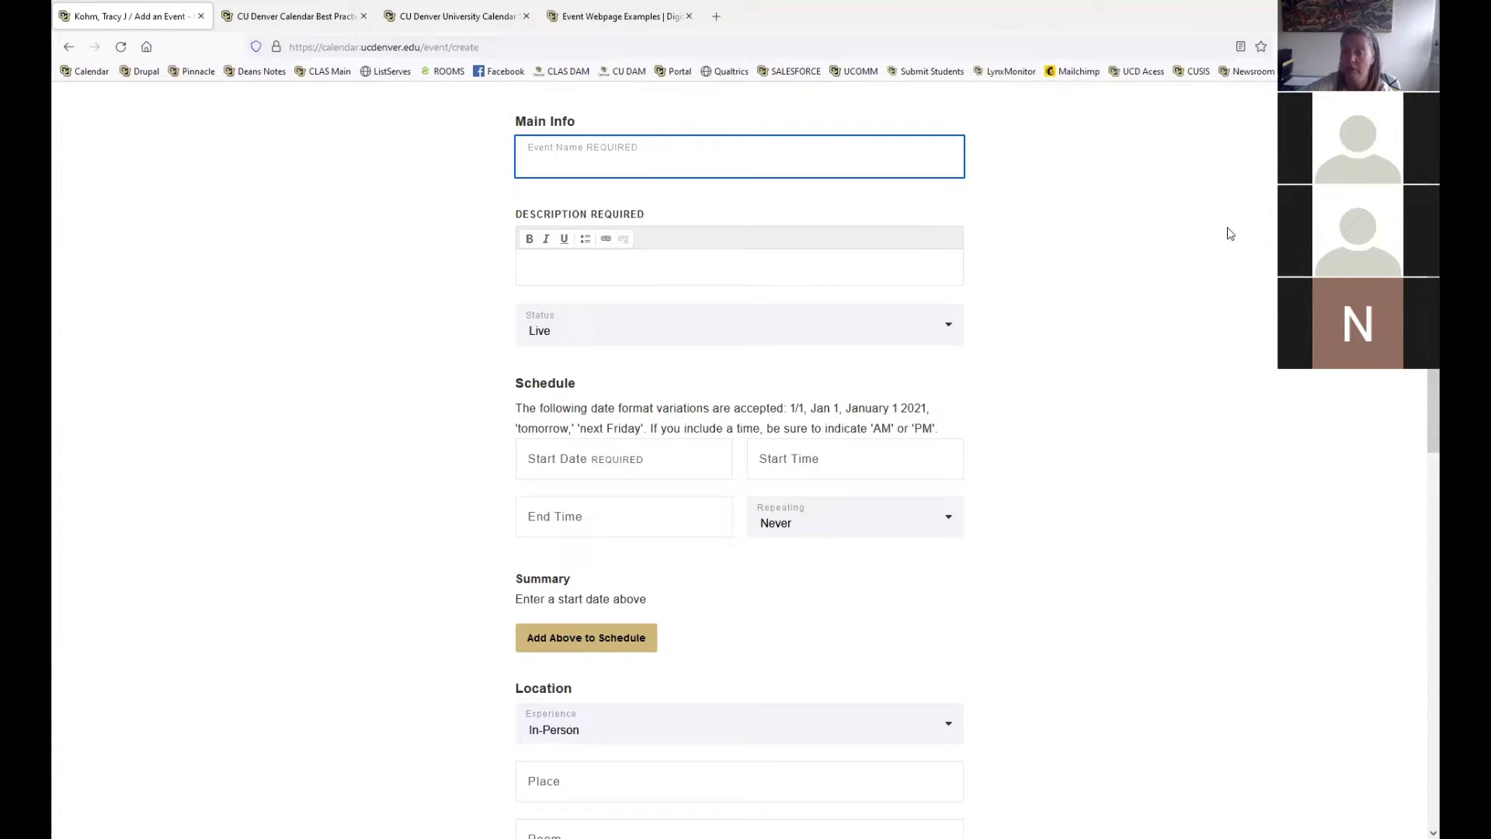
scroll(739, 466, down, 2)
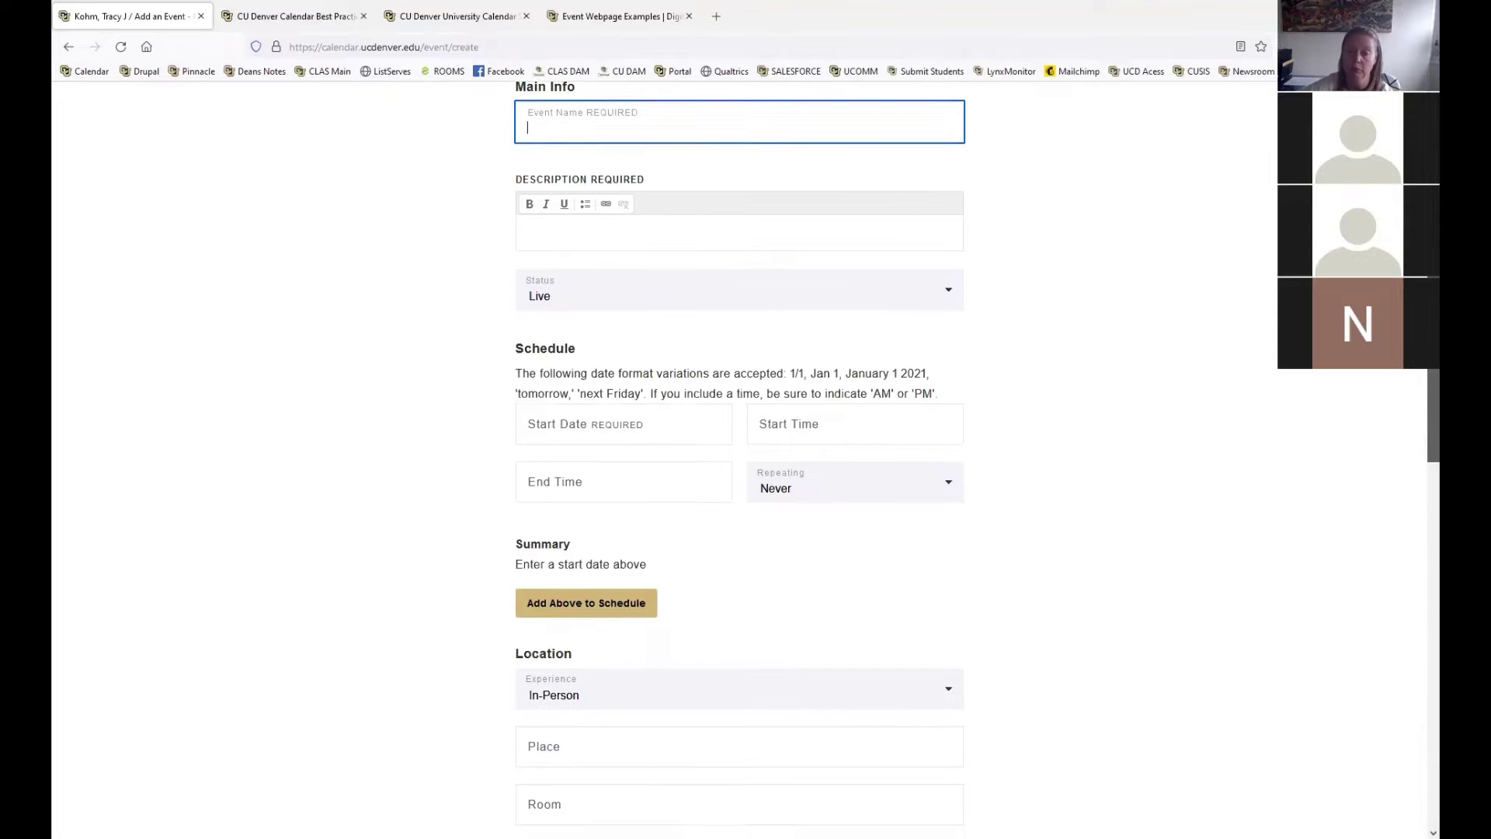
scroll(739, 466, down, 1)
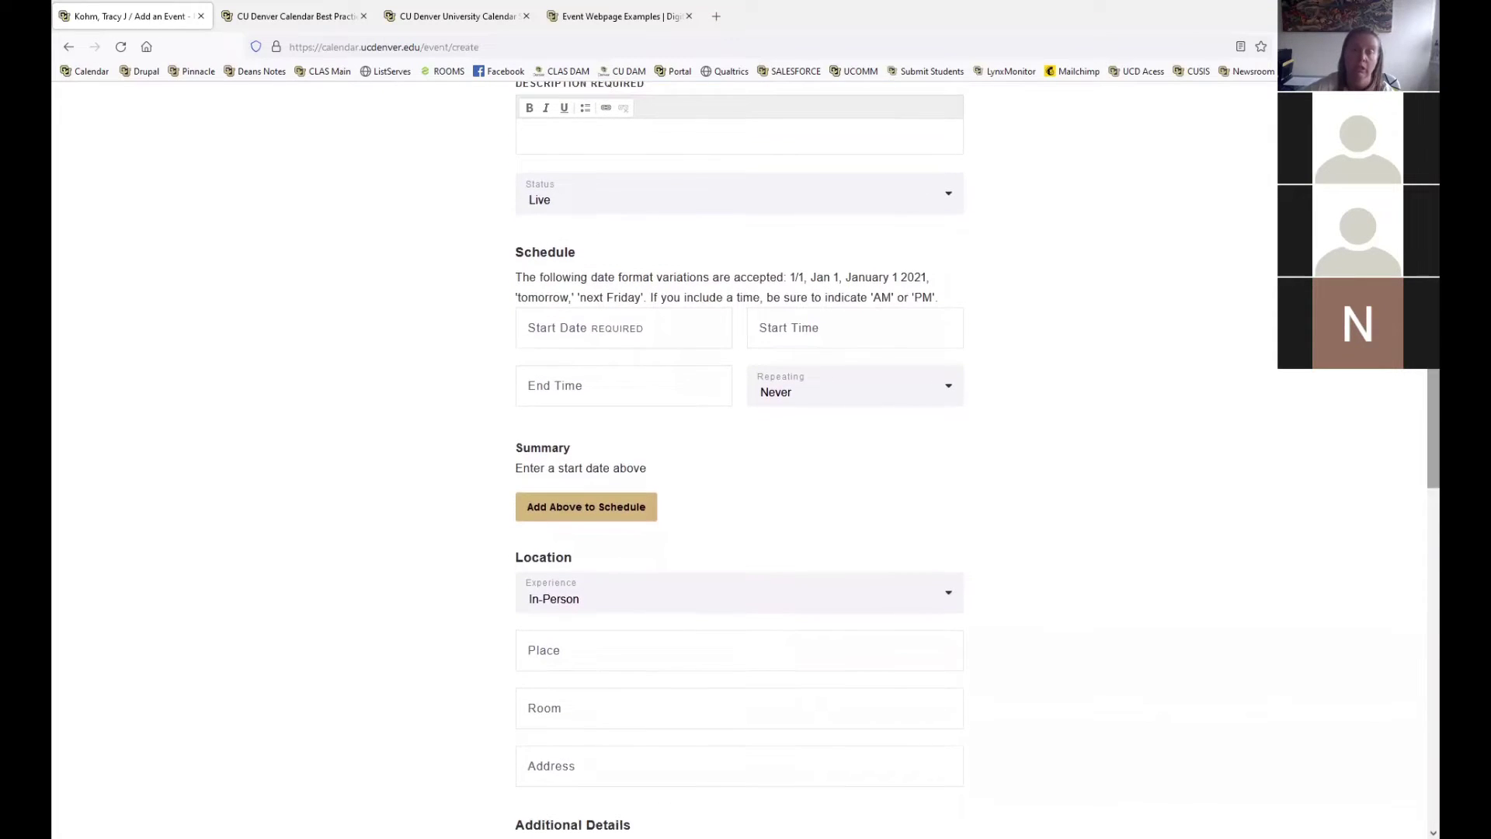
click(931, 198)
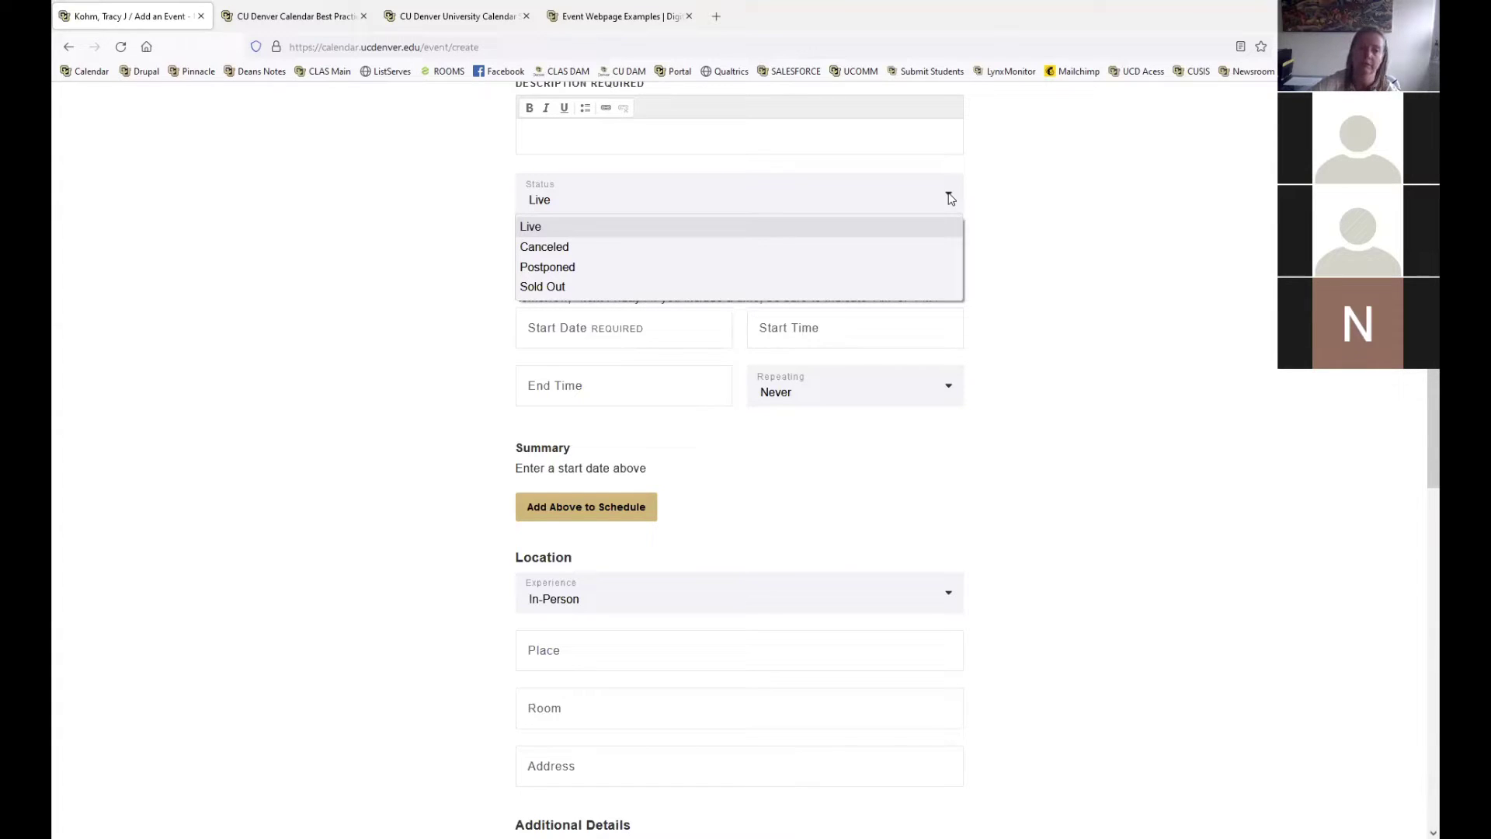
click(950, 199)
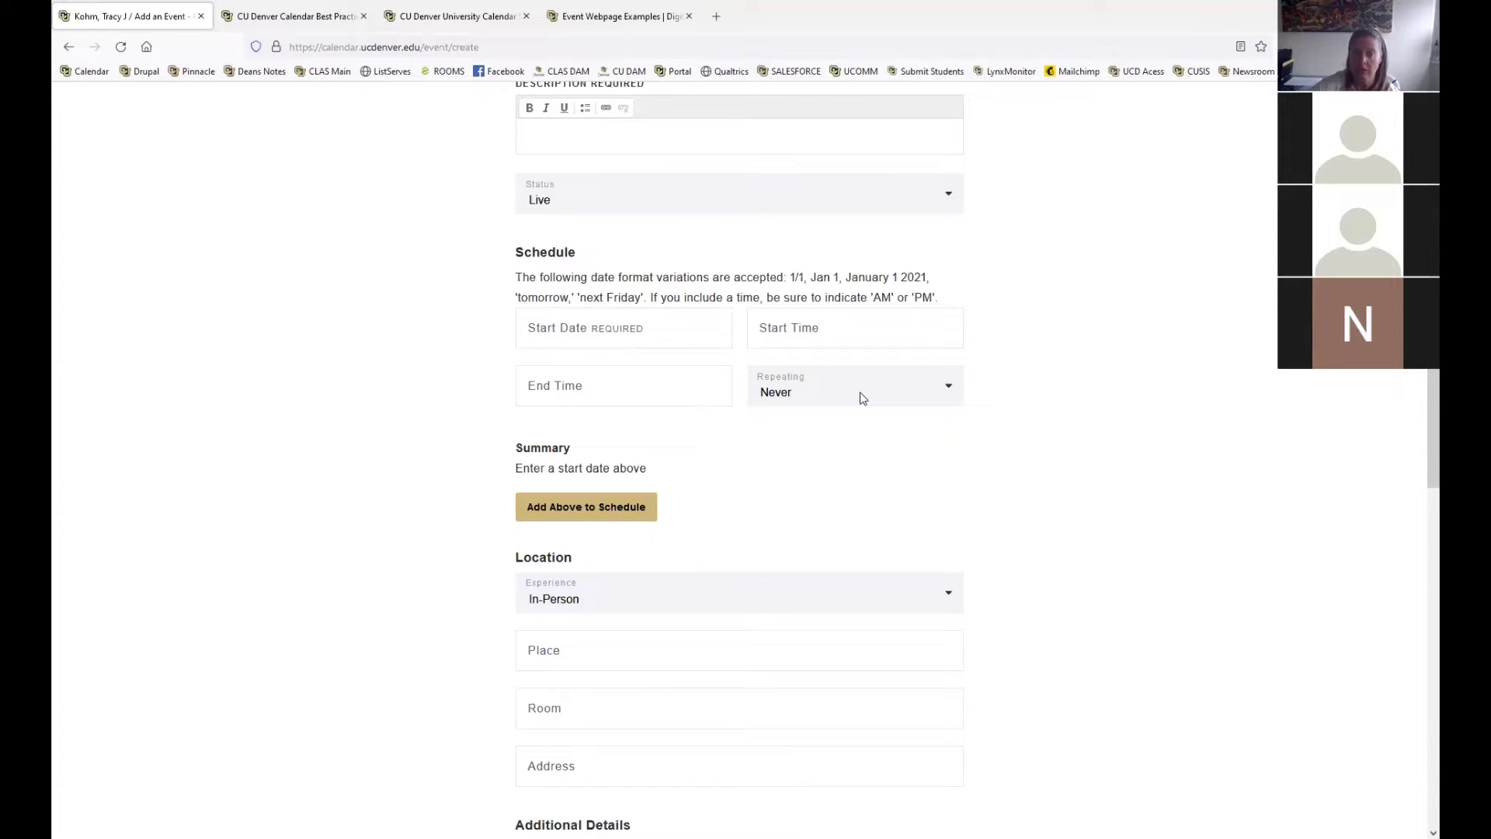
- Show the schedule's Repeating choices and the location's Experience choices Hybrid, In-Person and Virtual, closing each list without a change
click(950, 390)
click(950, 390)
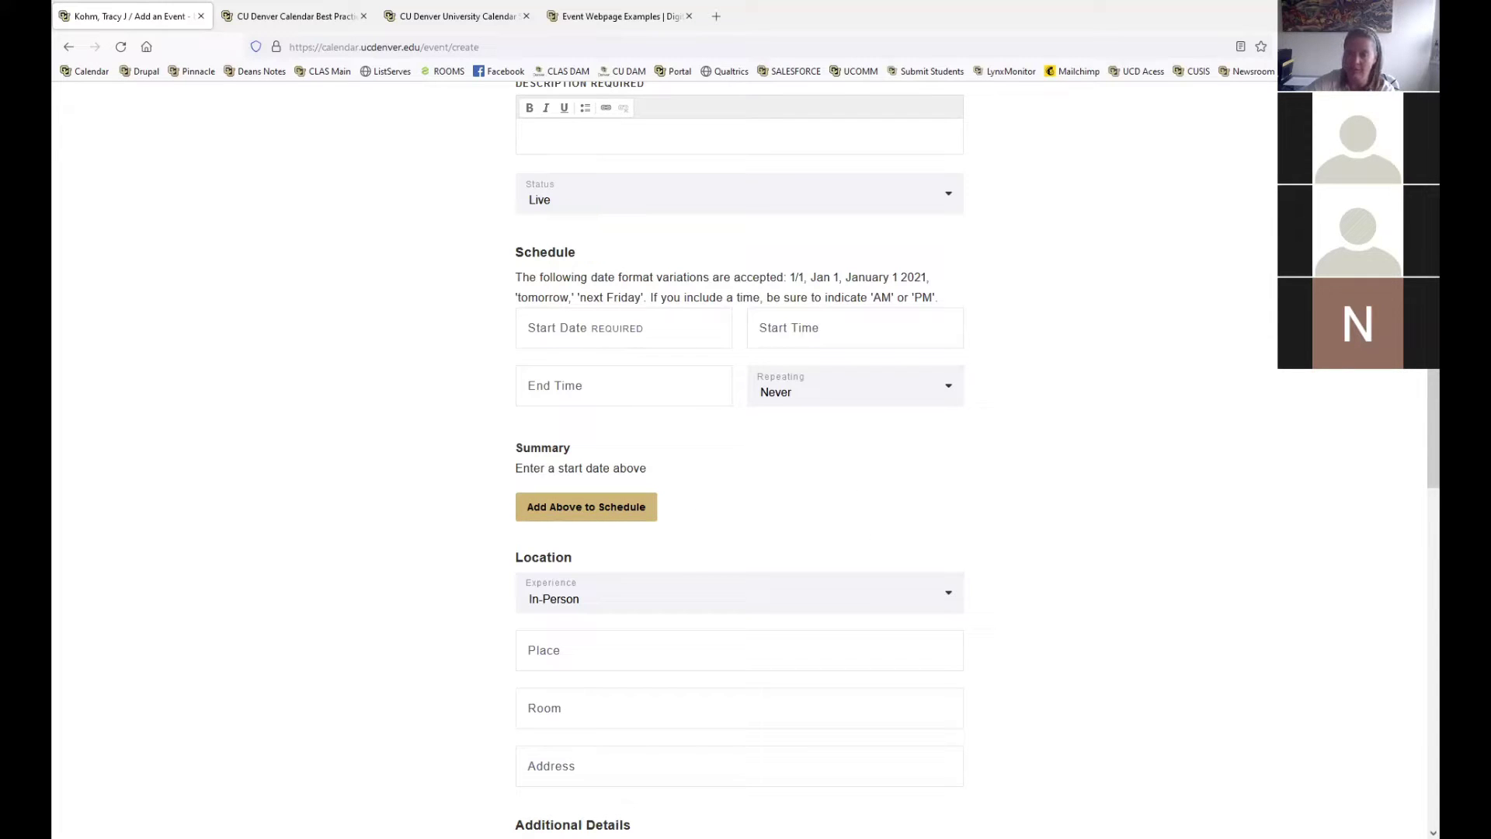
scroll(1415, 423, down, 5)
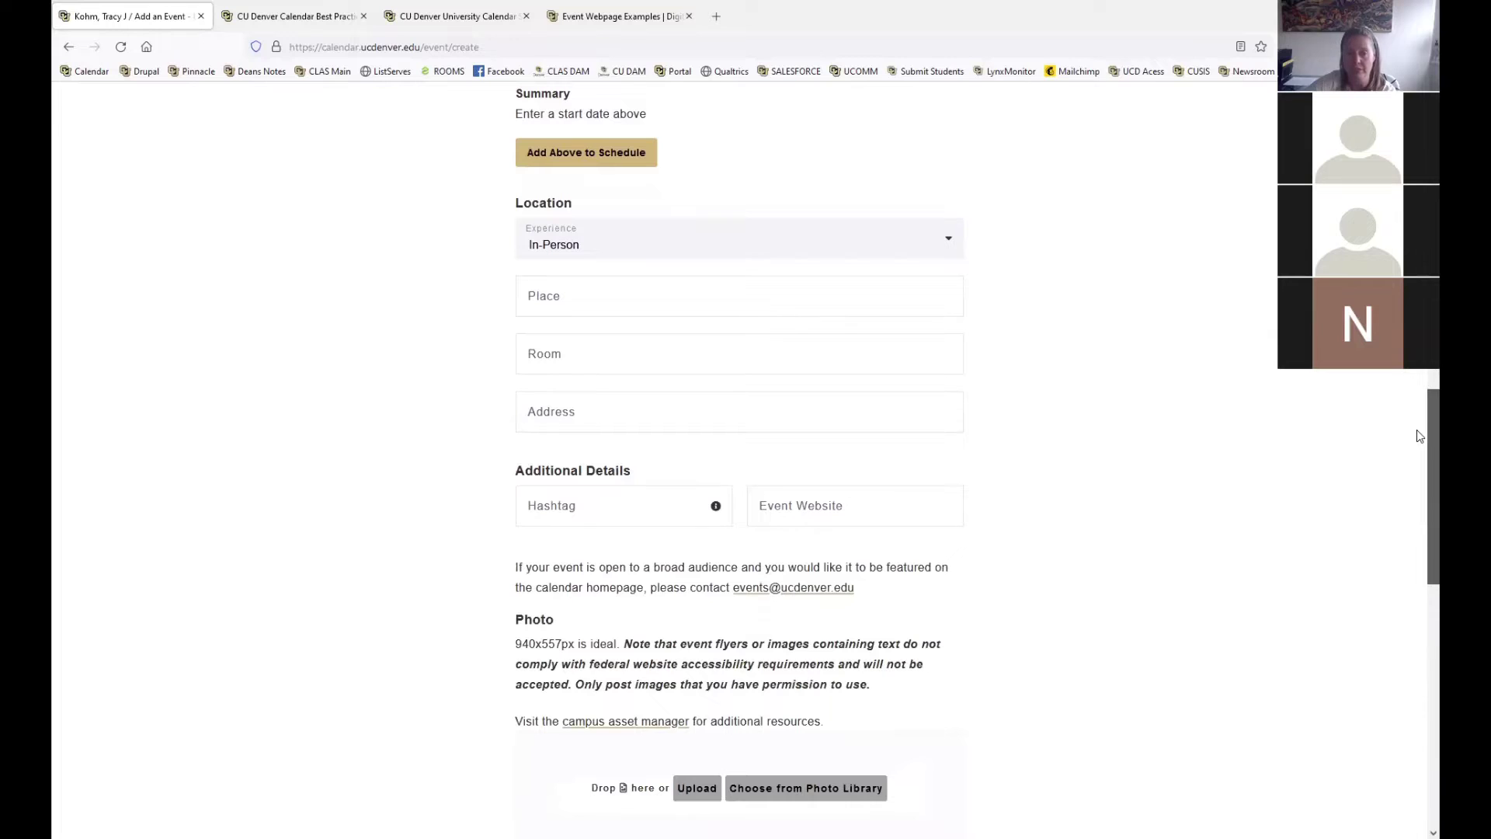
scroll(1418, 432, up, 1)
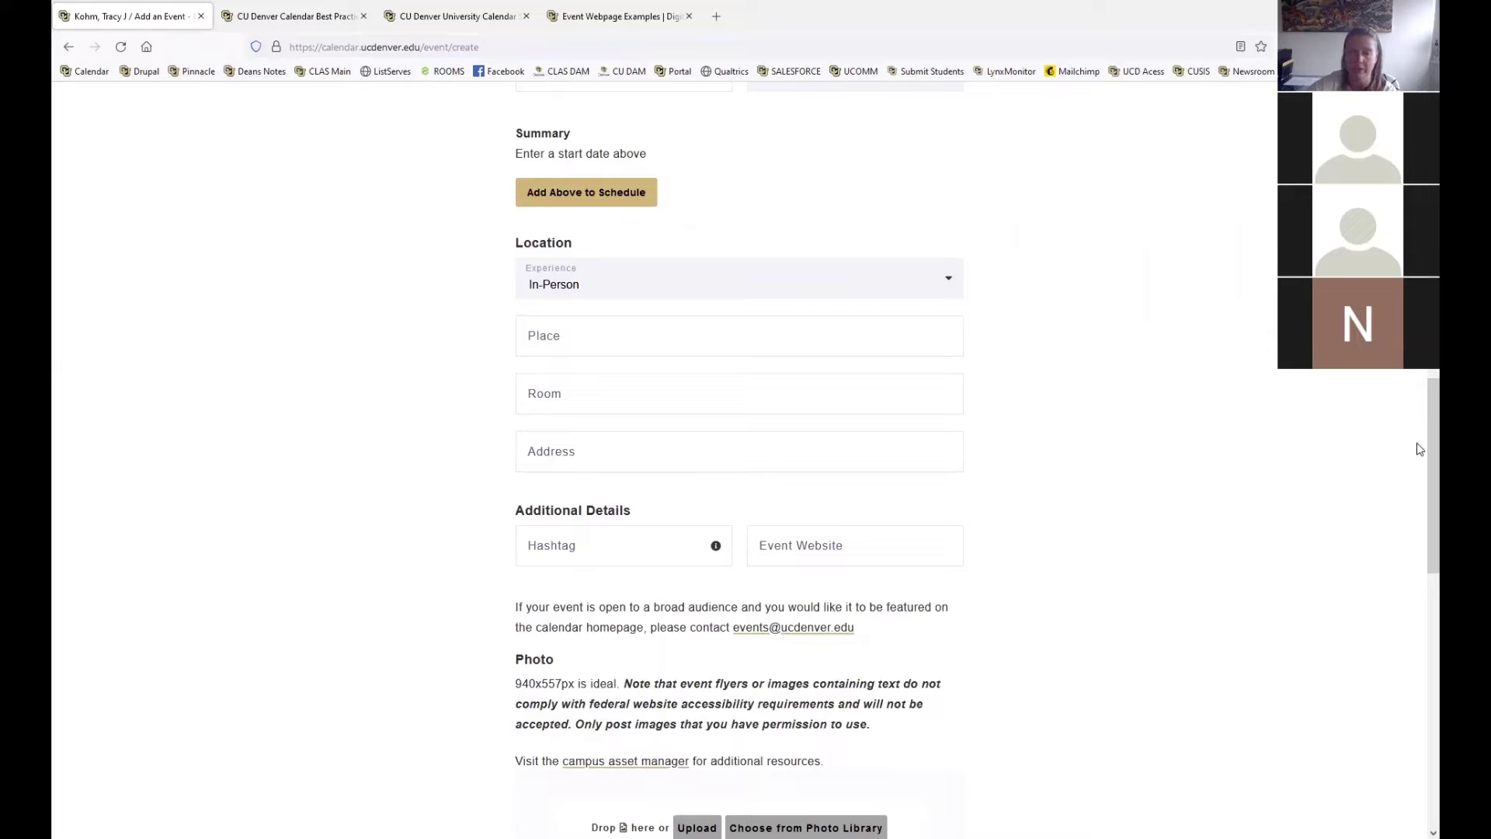
scroll(749, 330, up, 2)
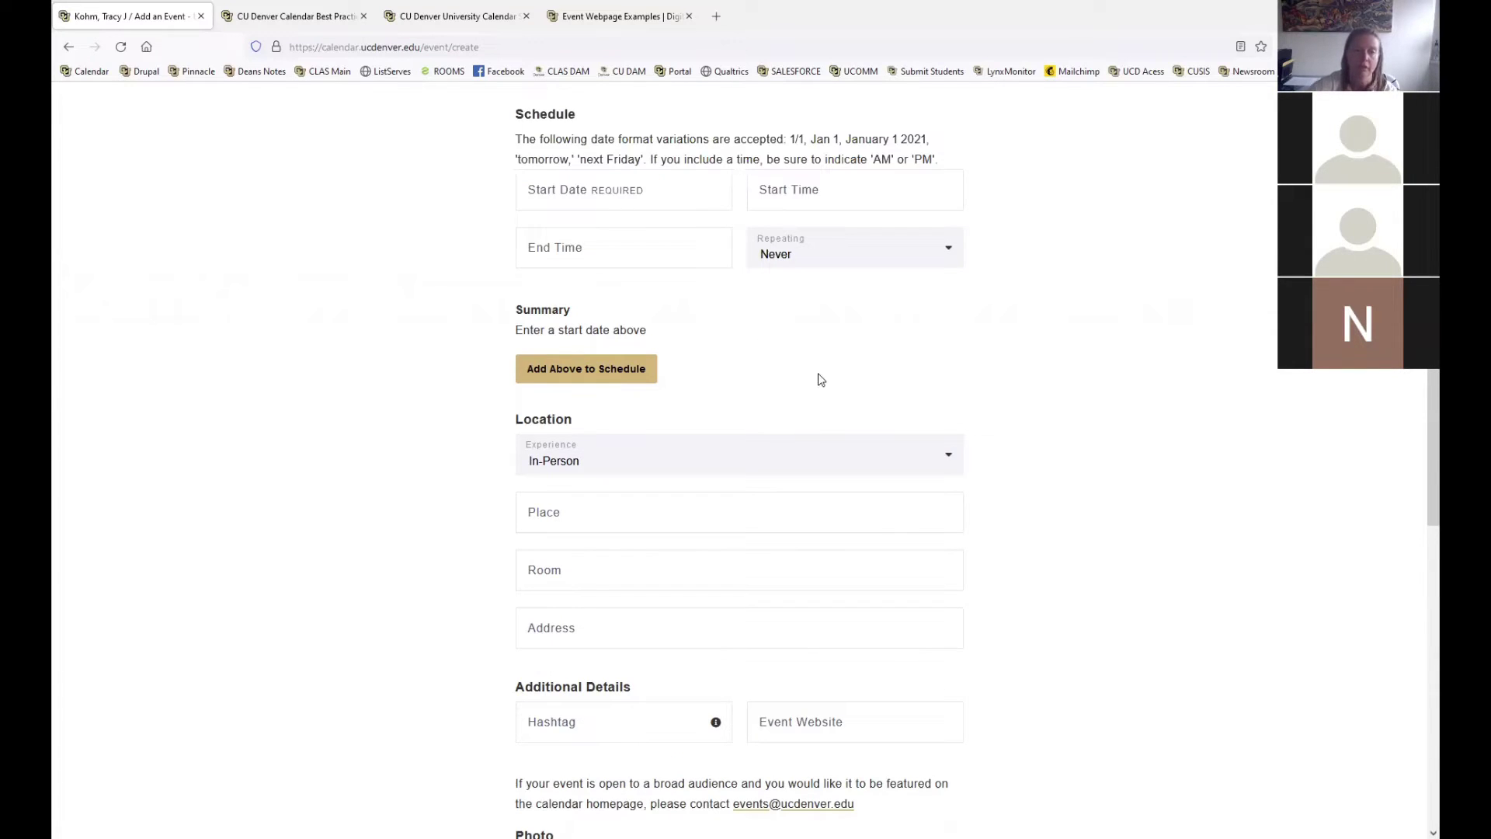
click(702, 463)
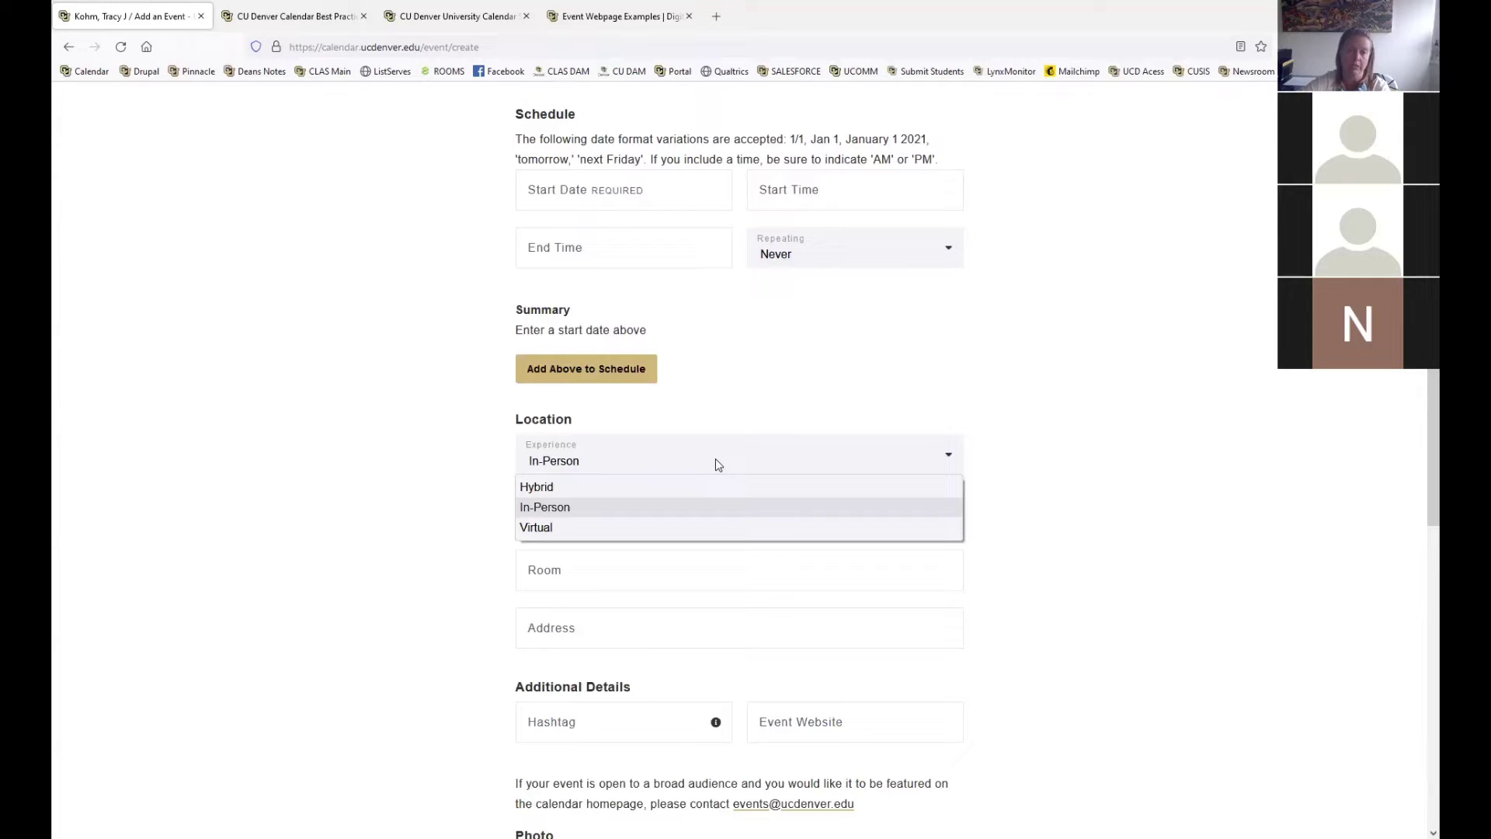
click(715, 463)
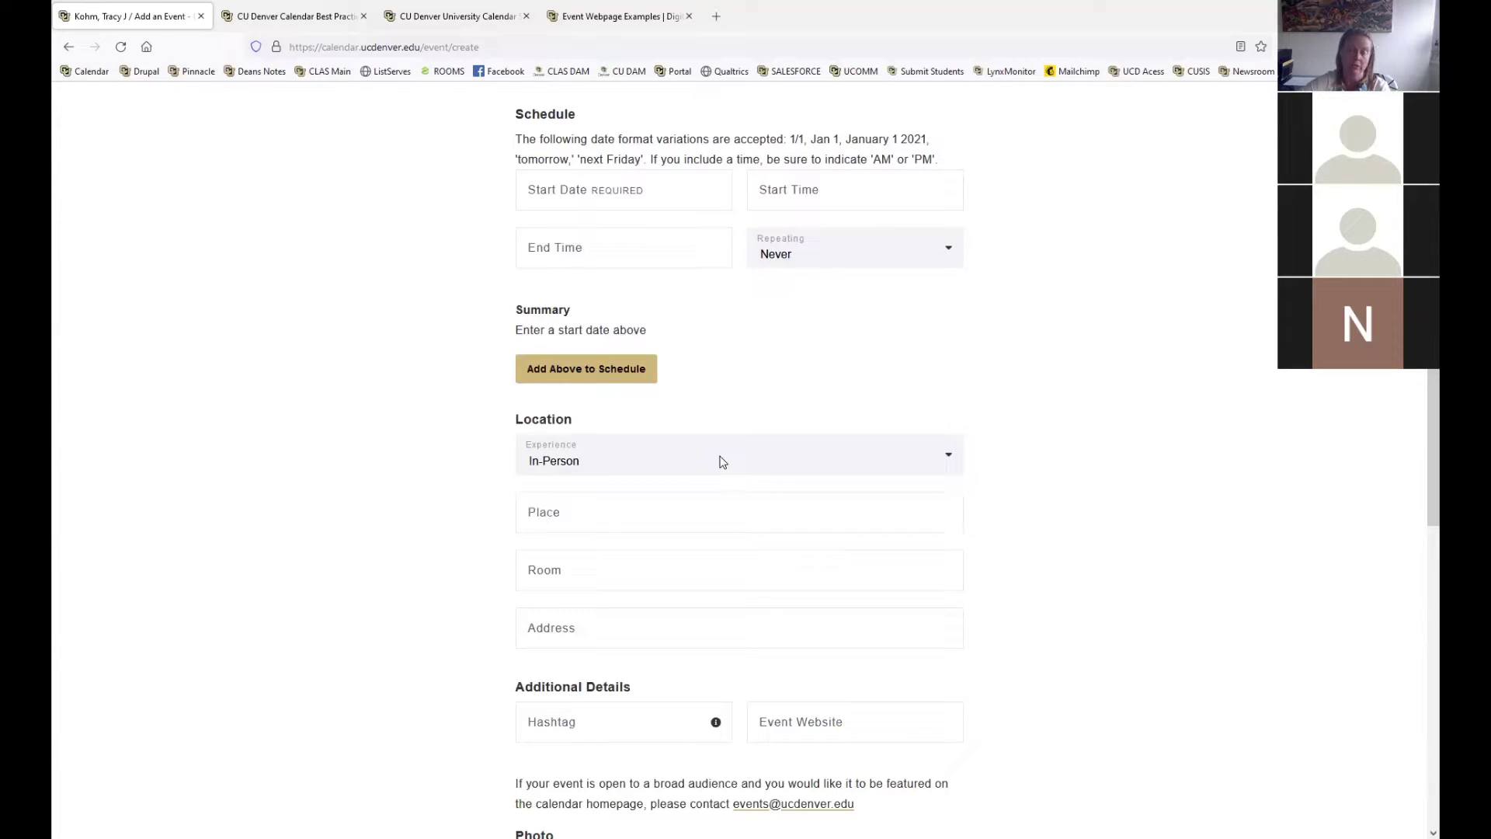
- Search for "north" as the event's place and choose North Classroom from the suggestions
click(686, 516)
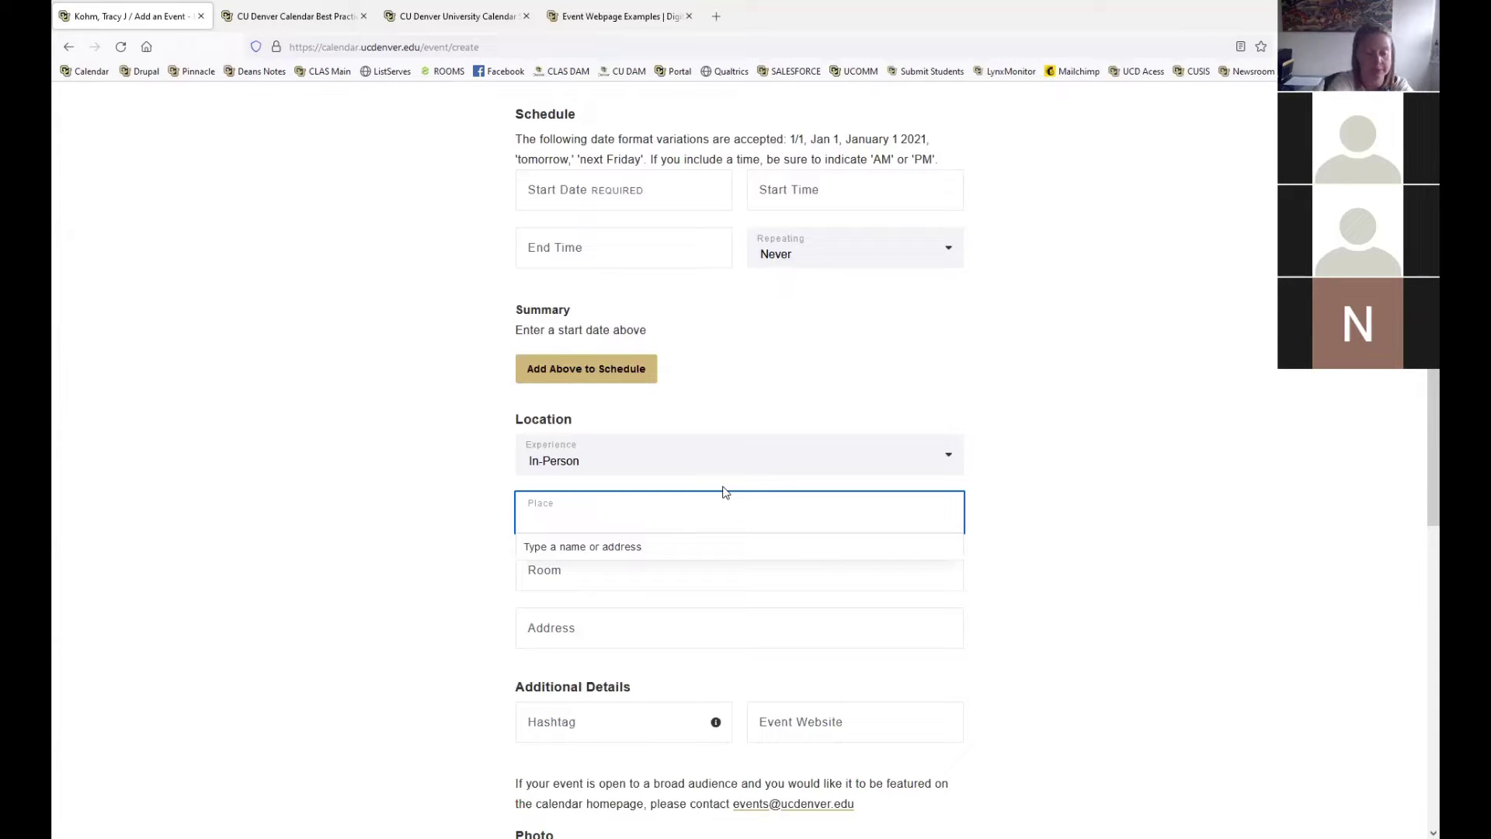
text(north)
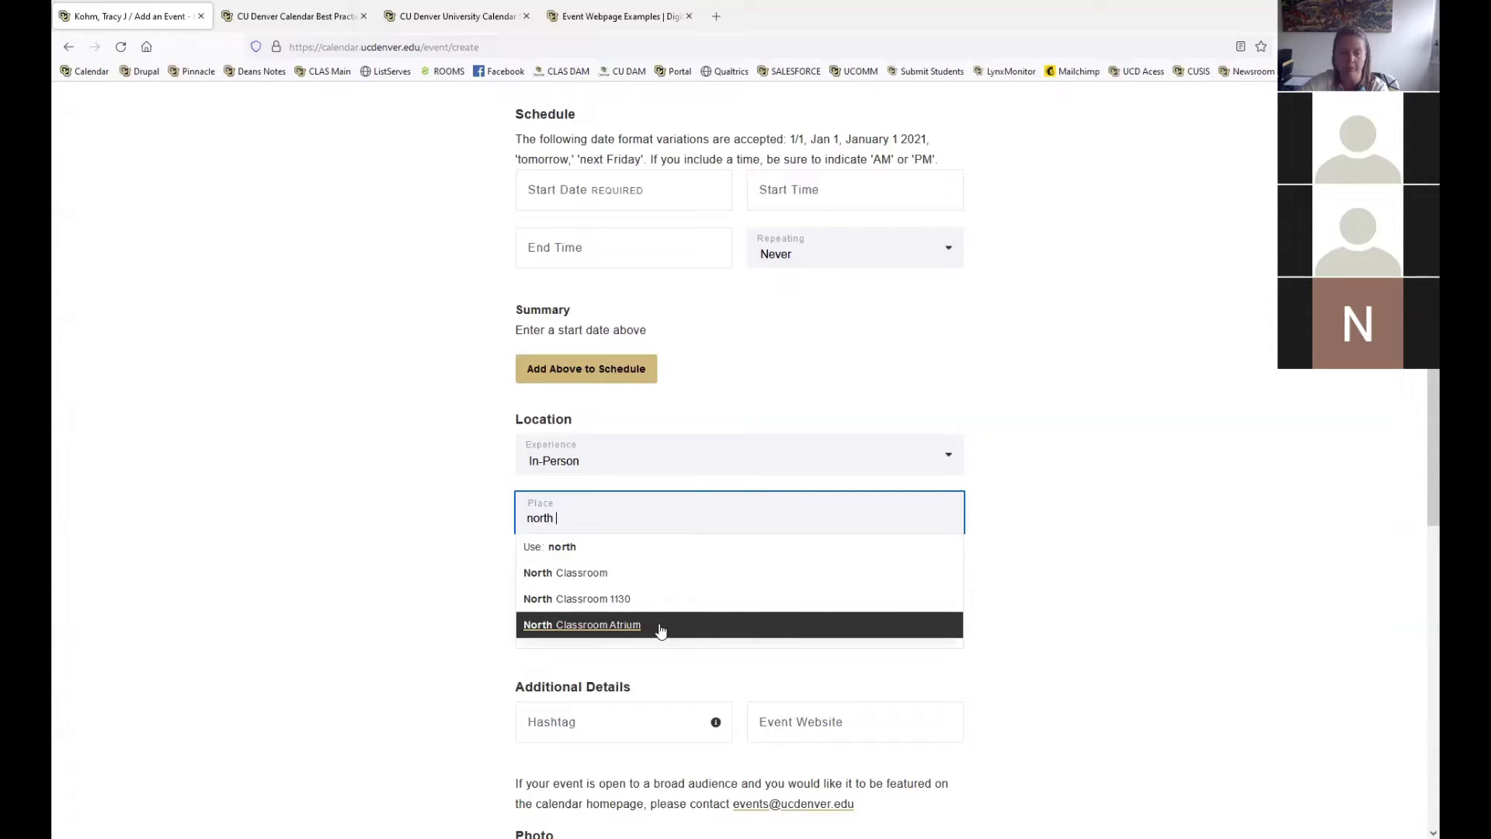
click(1008, 602)
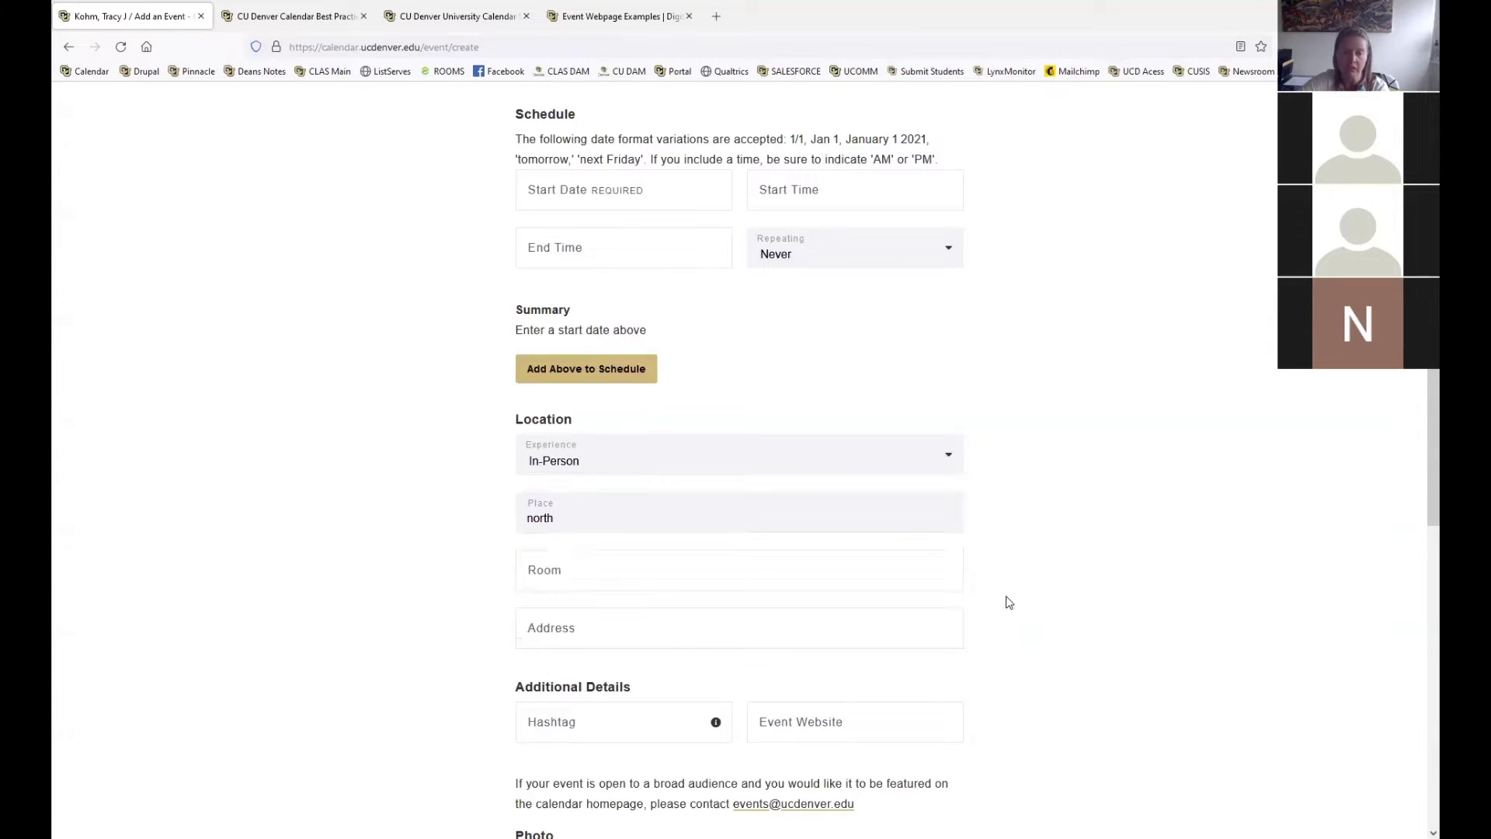
click(837, 564)
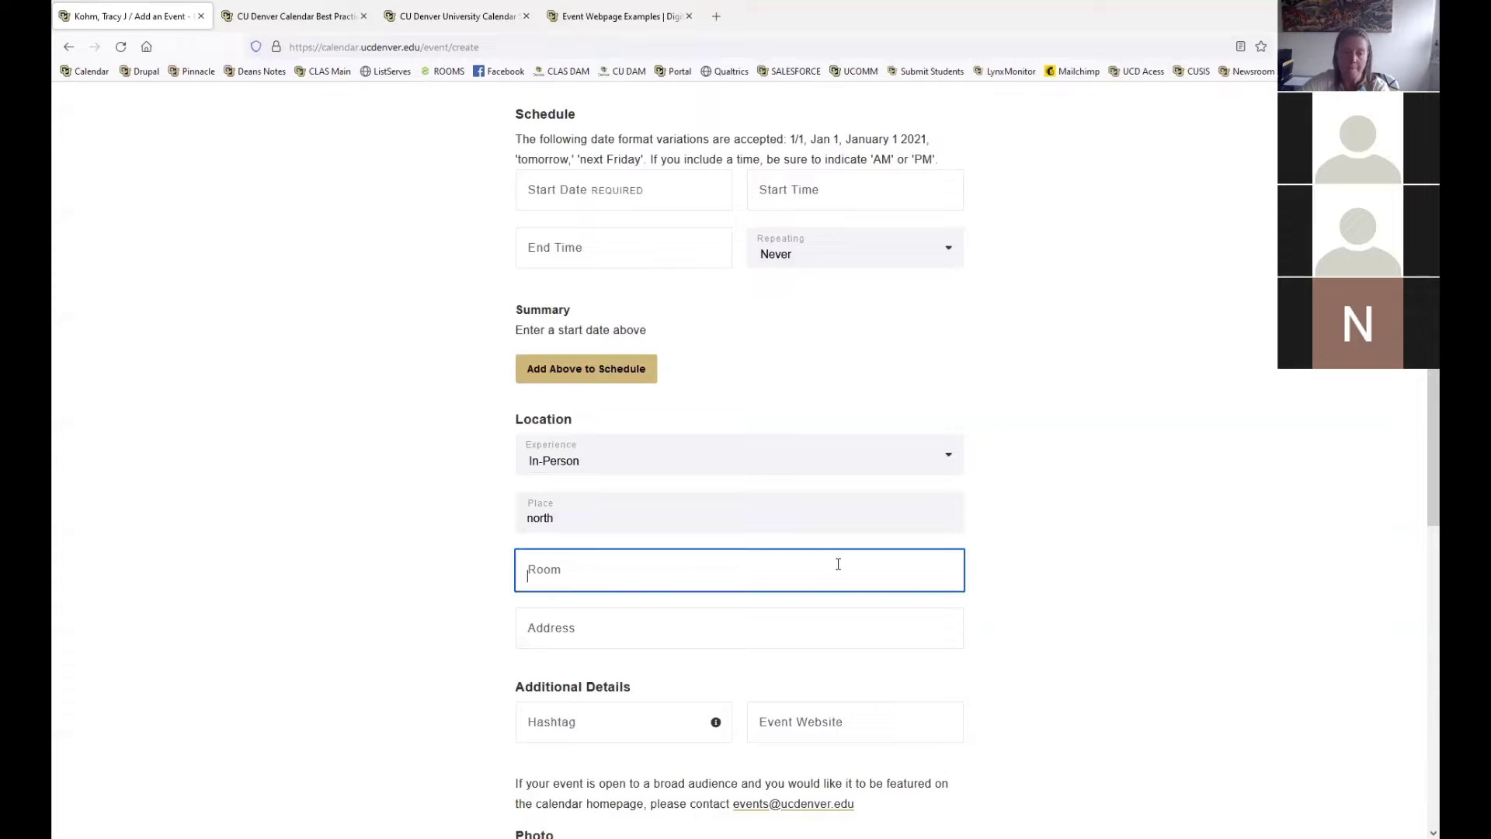
click(644, 518)
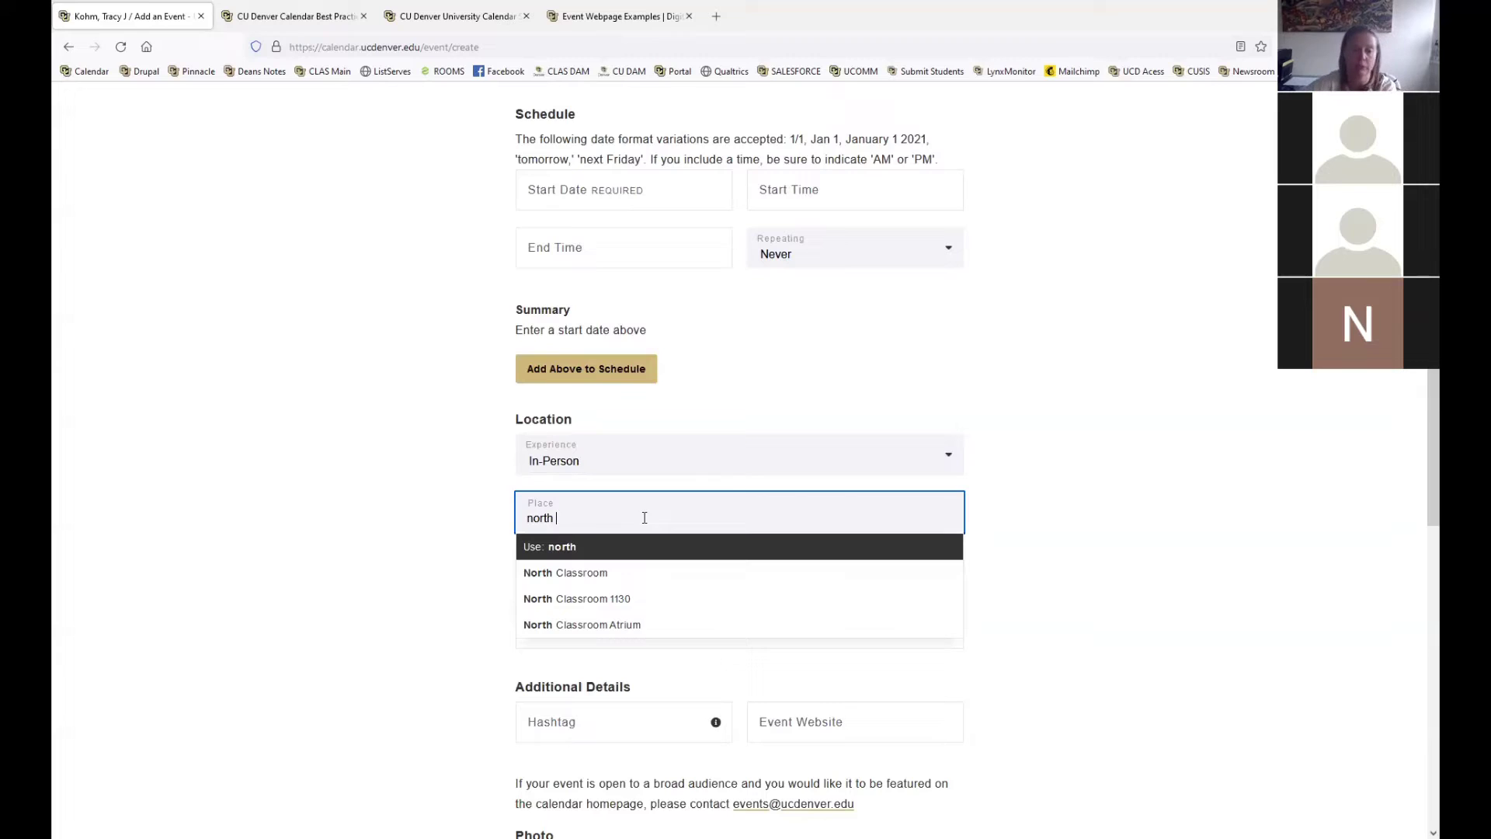
click(595, 573)
click(604, 572)
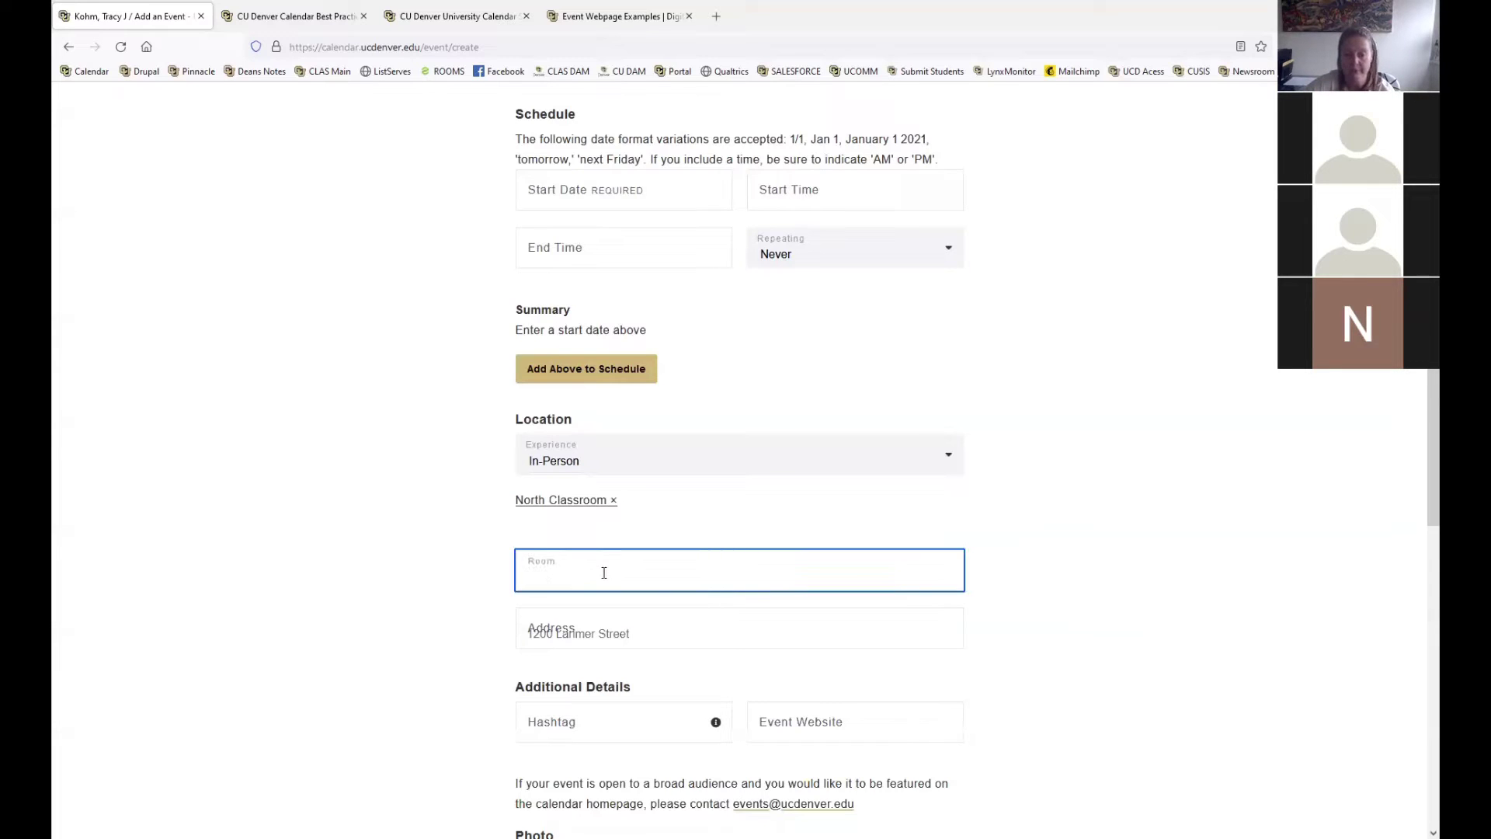
- Point out the Room and Address fields under Location and the Event Website field under Additional Details, leaving them unfilled
click(638, 504)
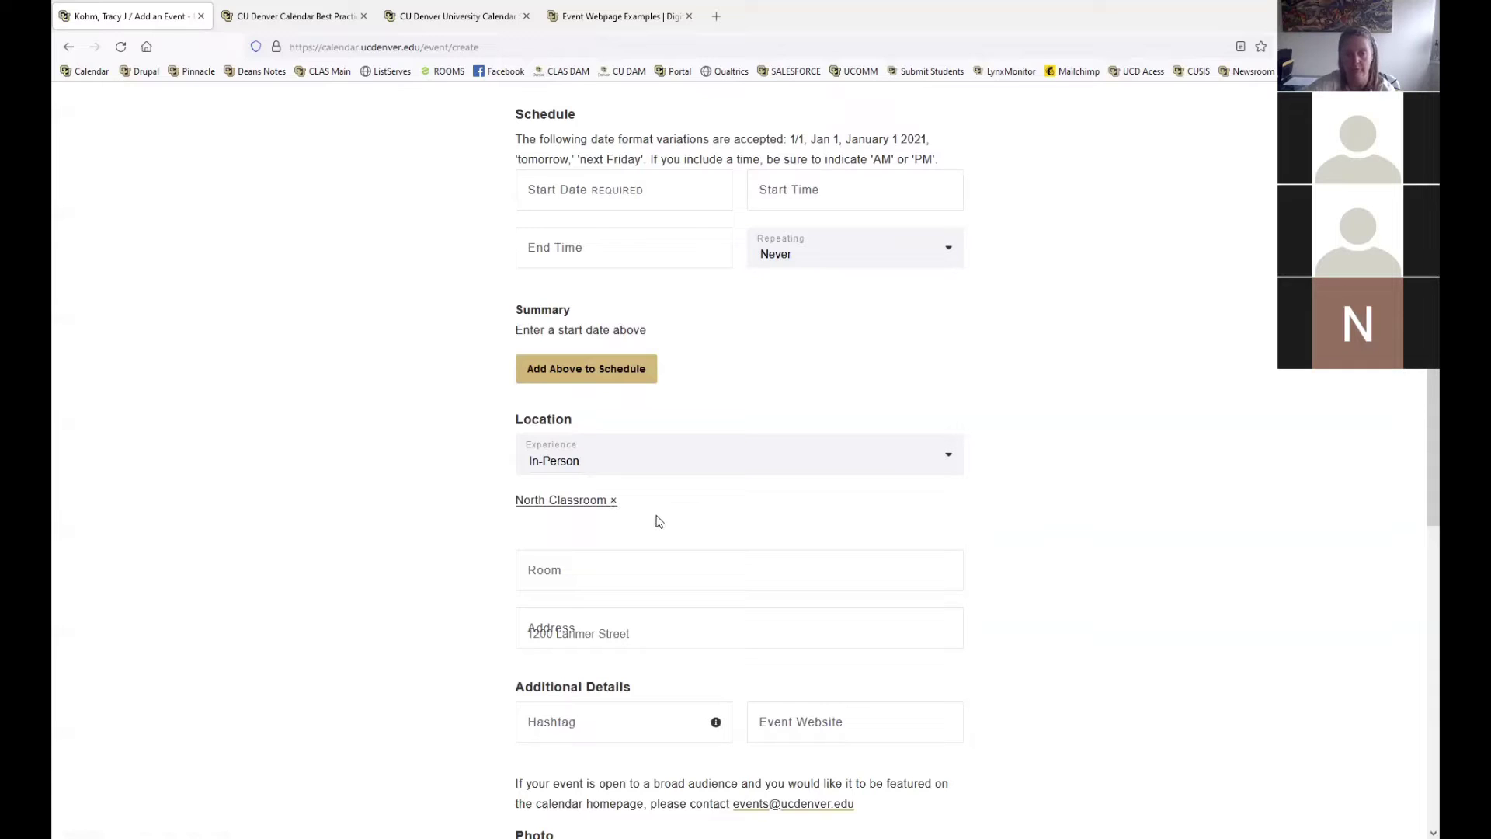
click(559, 570)
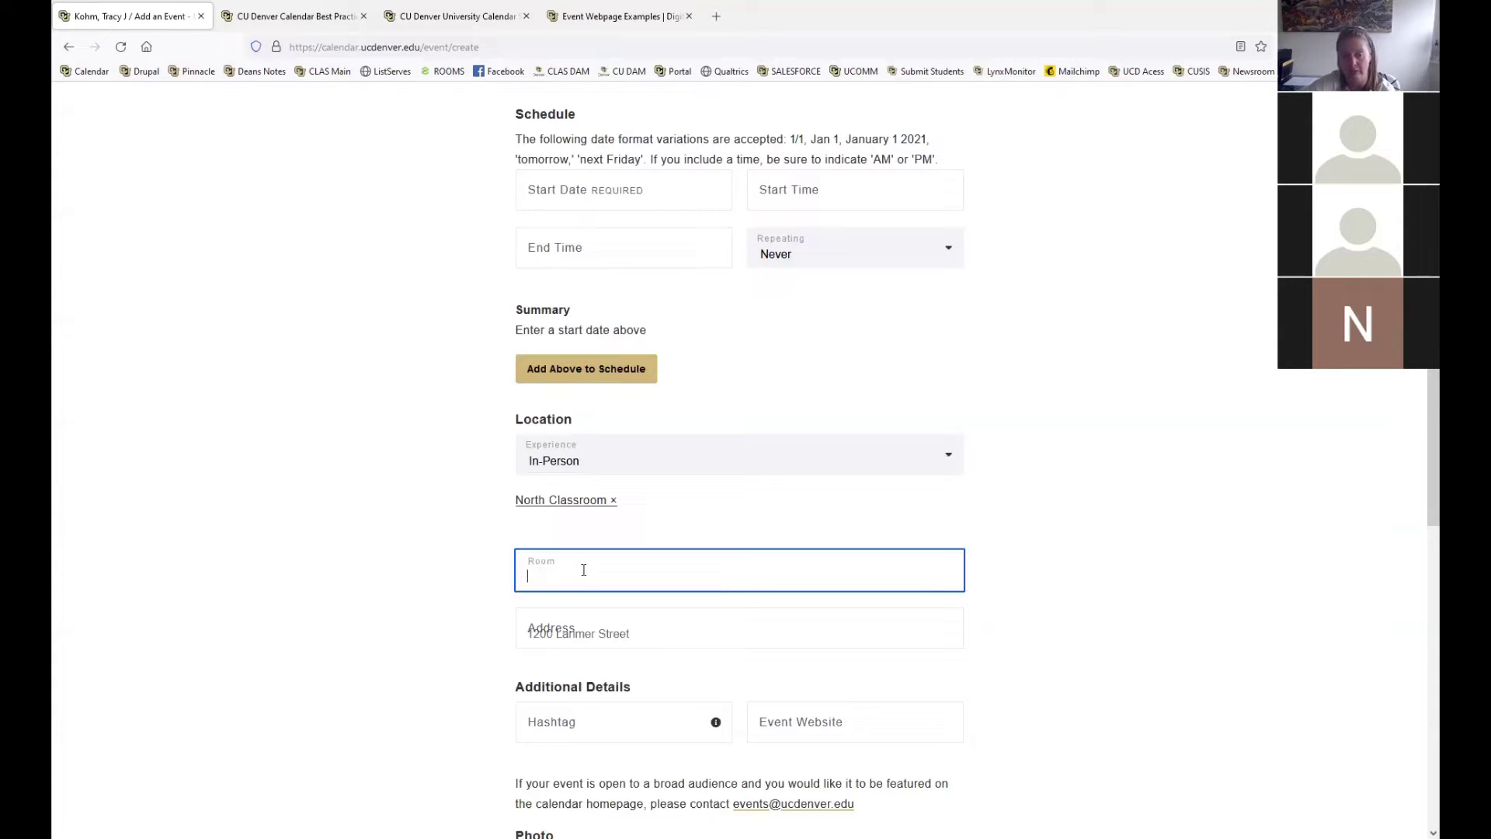
click(609, 628)
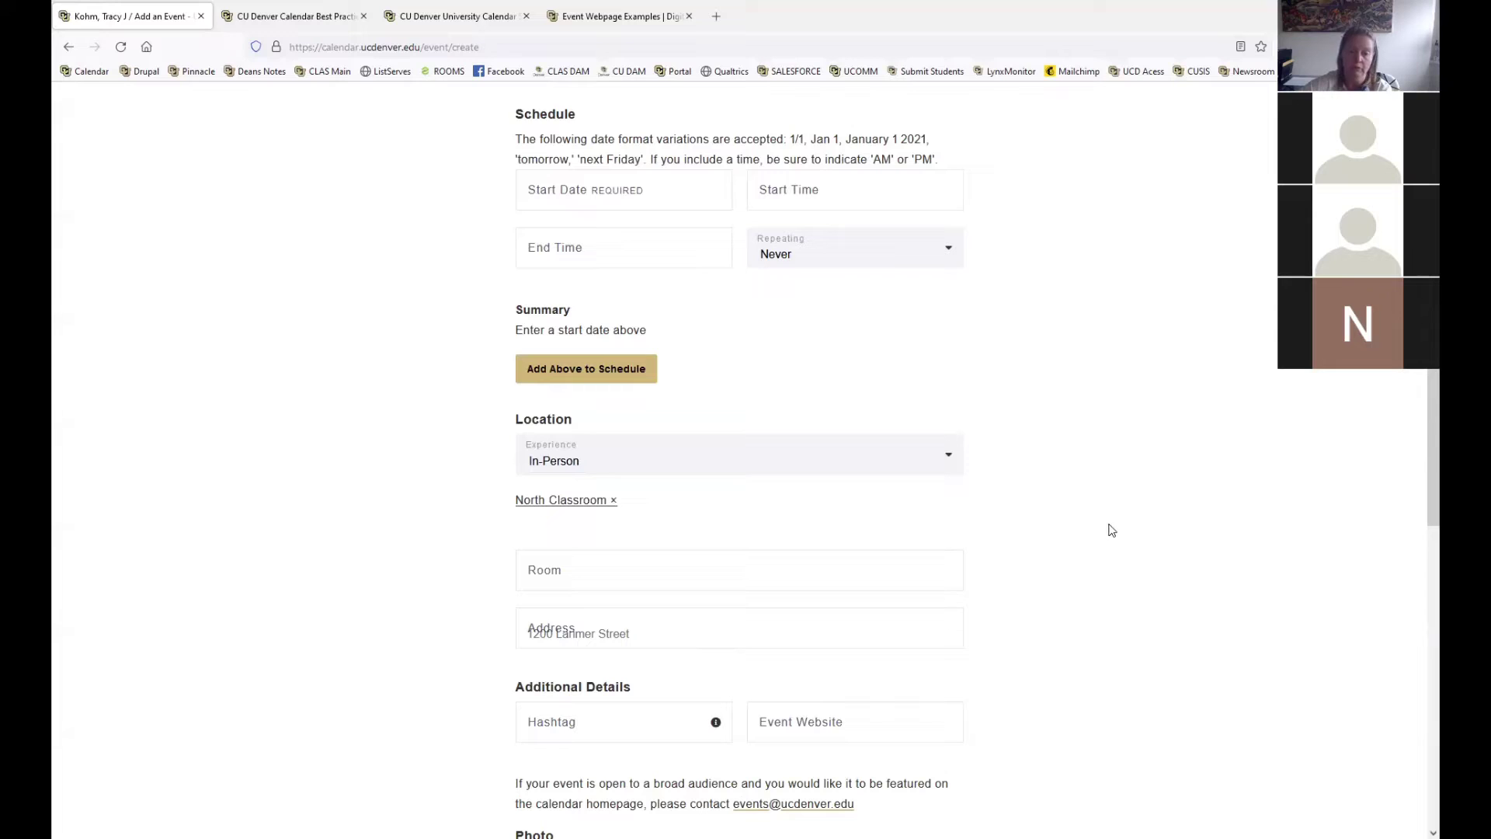
scroll(1415, 533, down, 4)
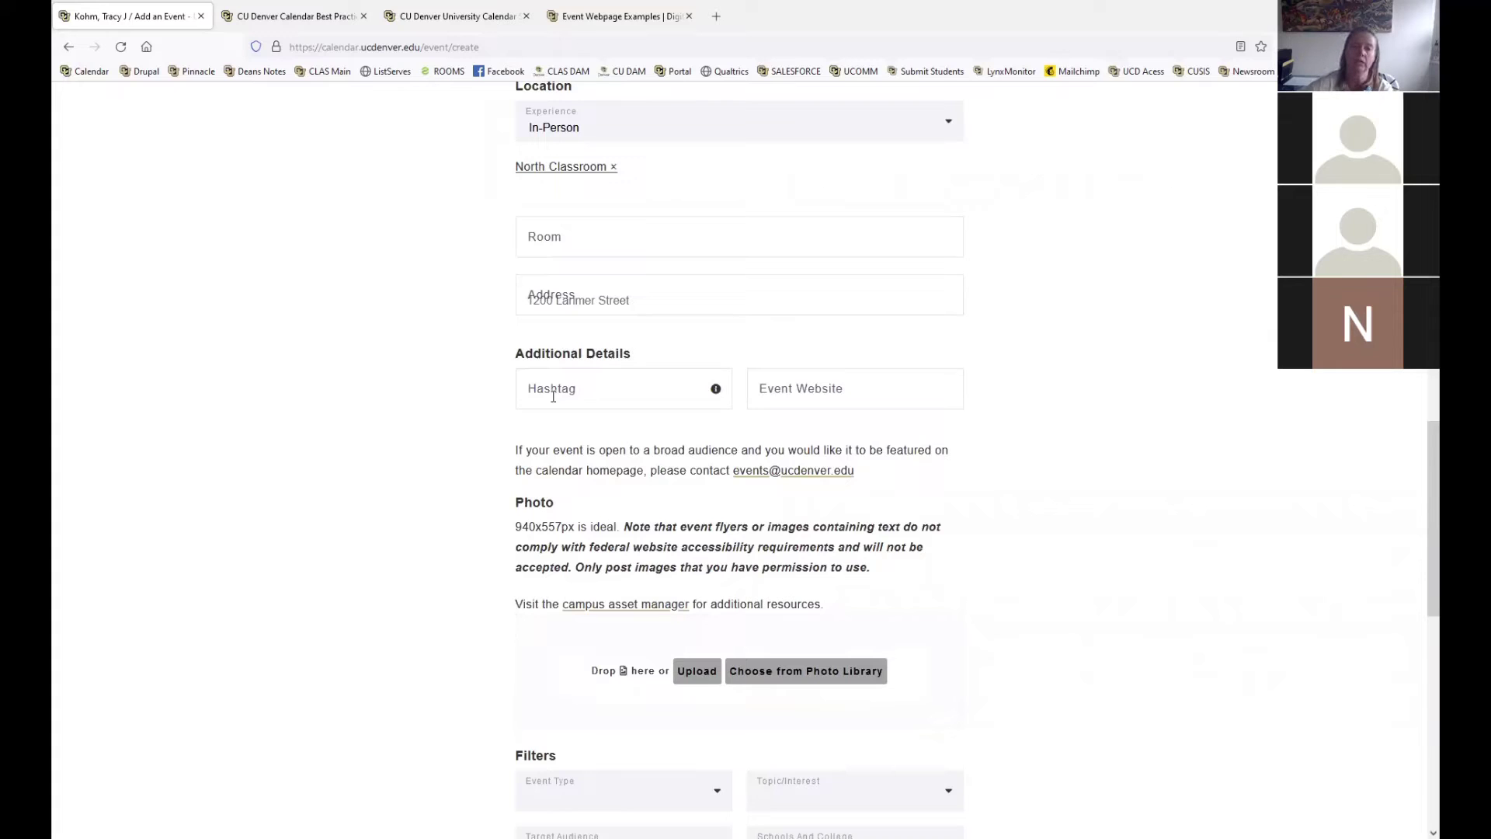
click(838, 388)
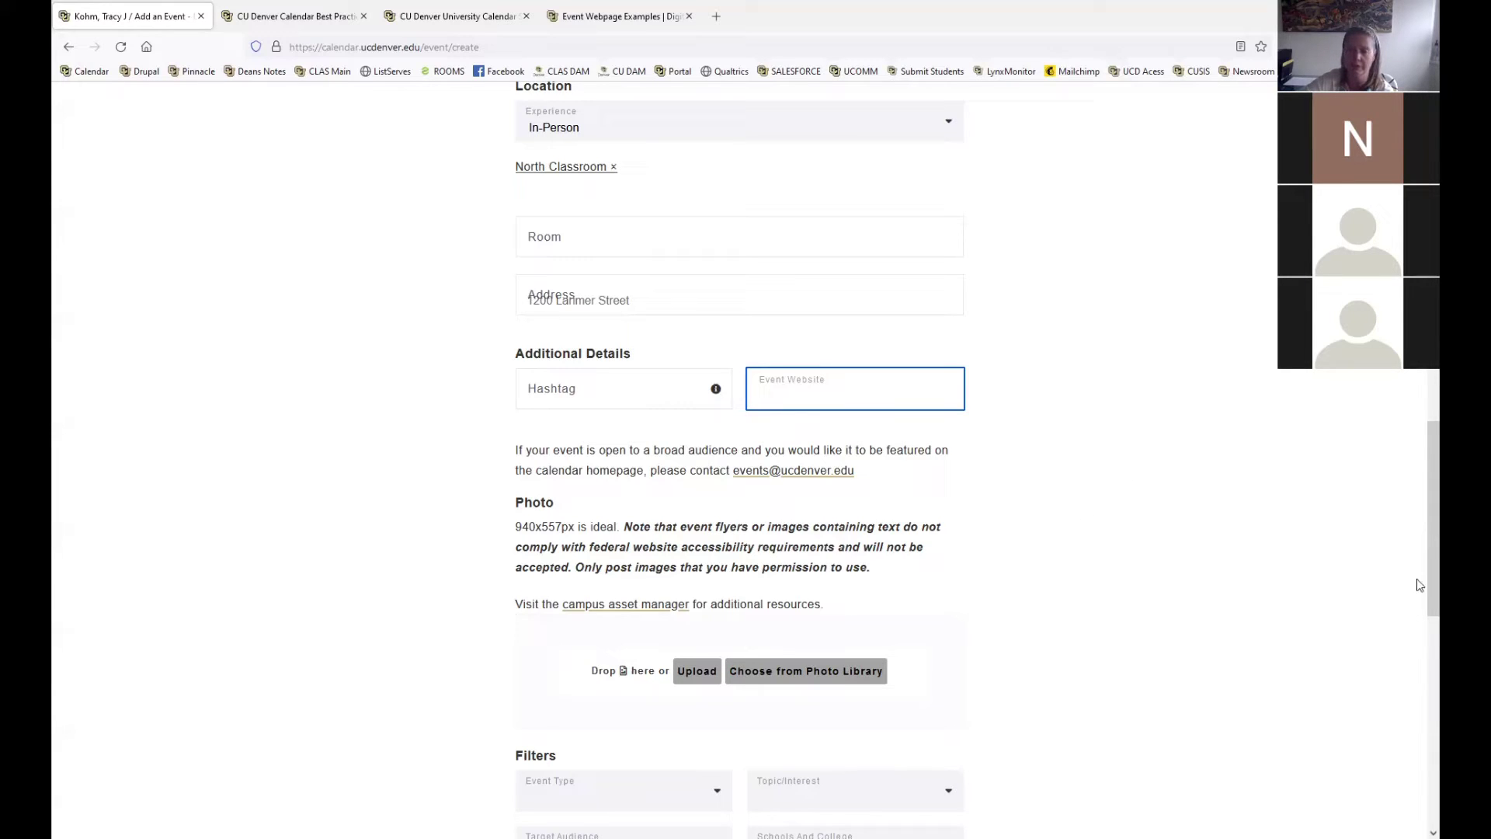
- Review the Photo requirements and Ticketing fields, and show the Event Type and Topic/Interest filter choices without selecting any
scroll(1420, 559, down, 2)
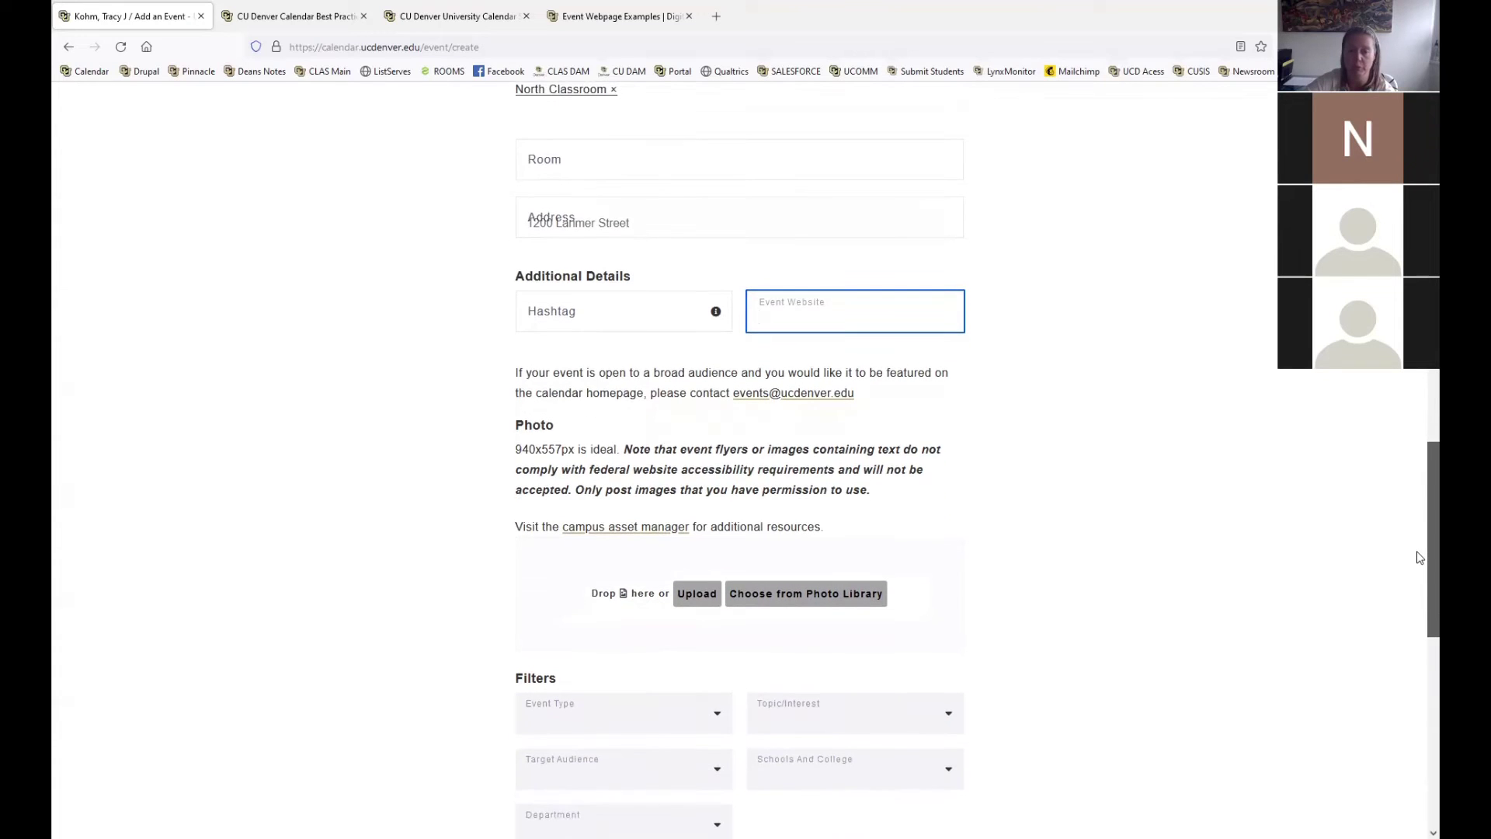
scroll(1420, 575, down, 3)
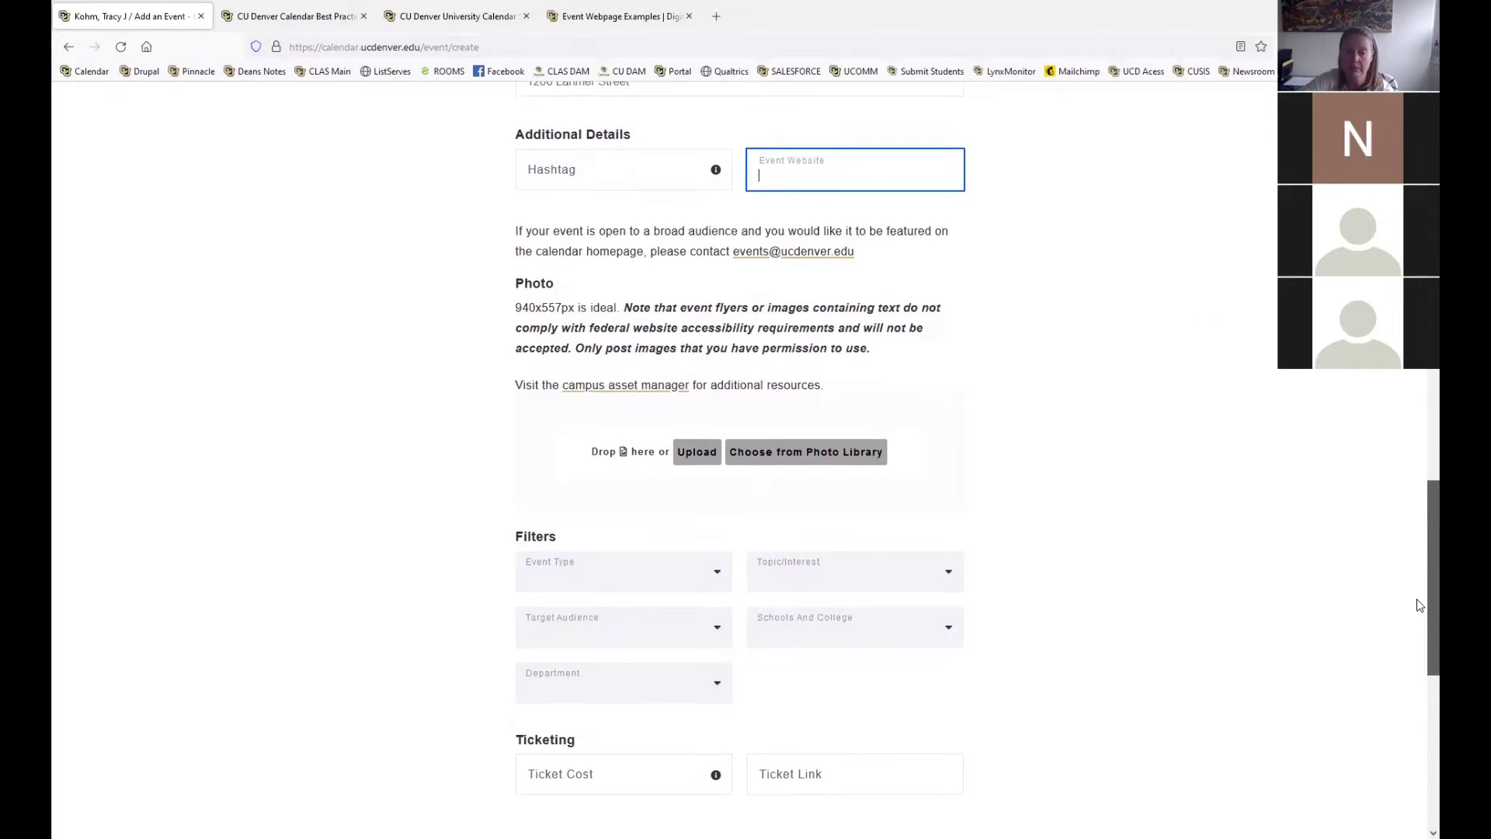
scroll(1417, 598, down, 5)
scroll(1418, 645, up, 1)
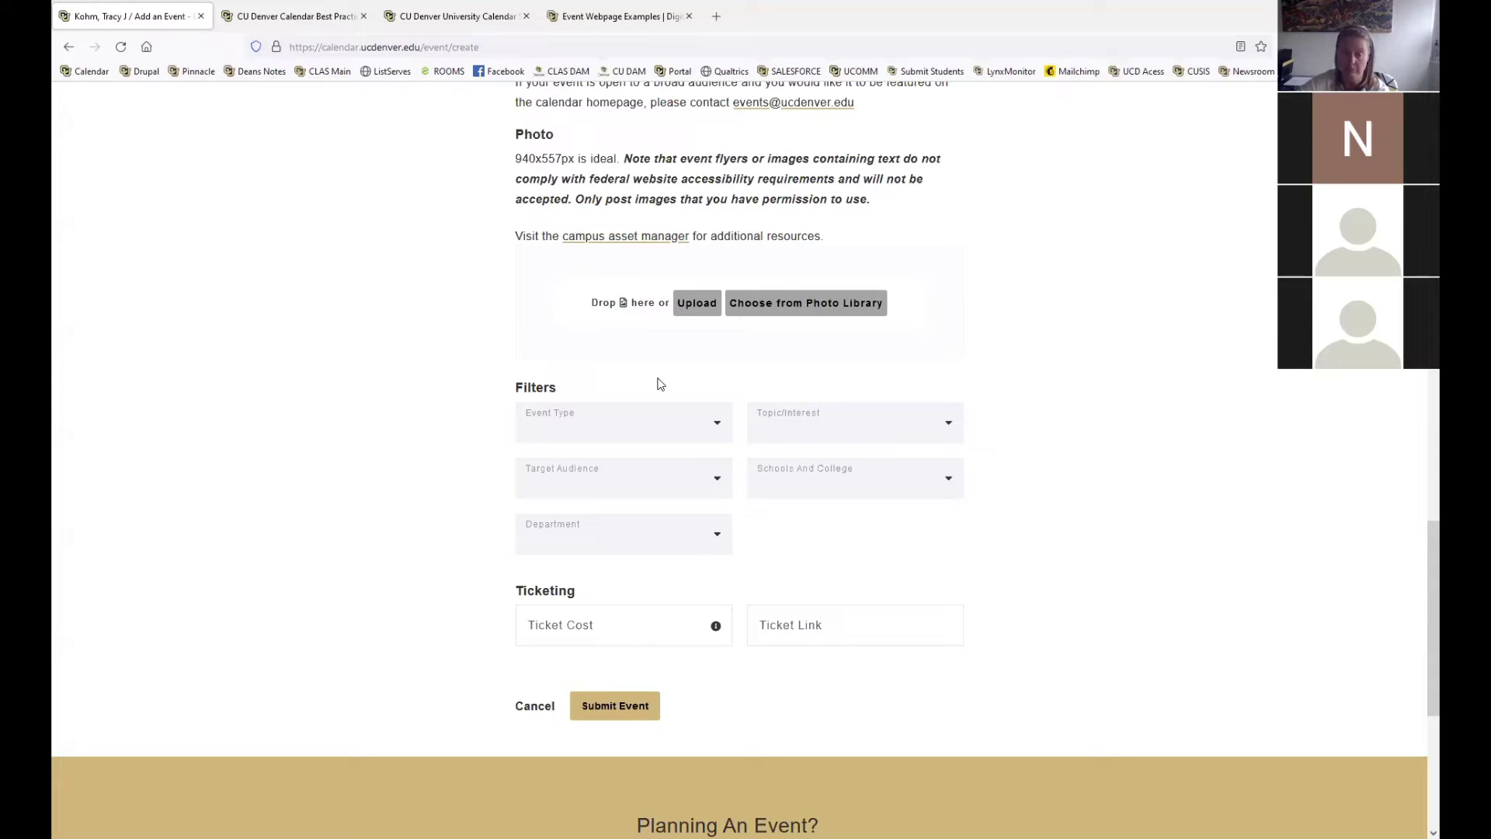
click(681, 427)
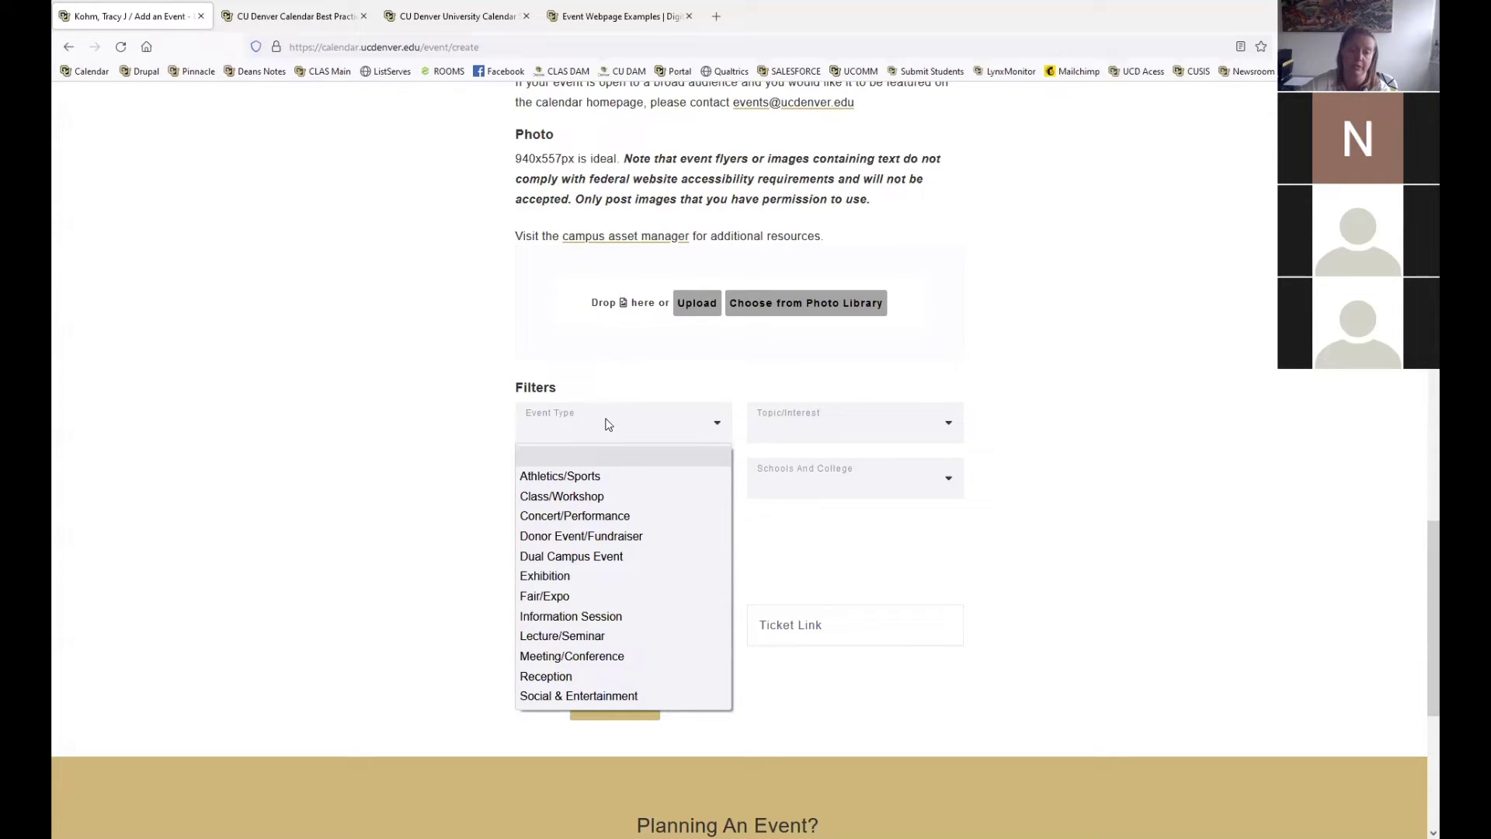
click(926, 429)
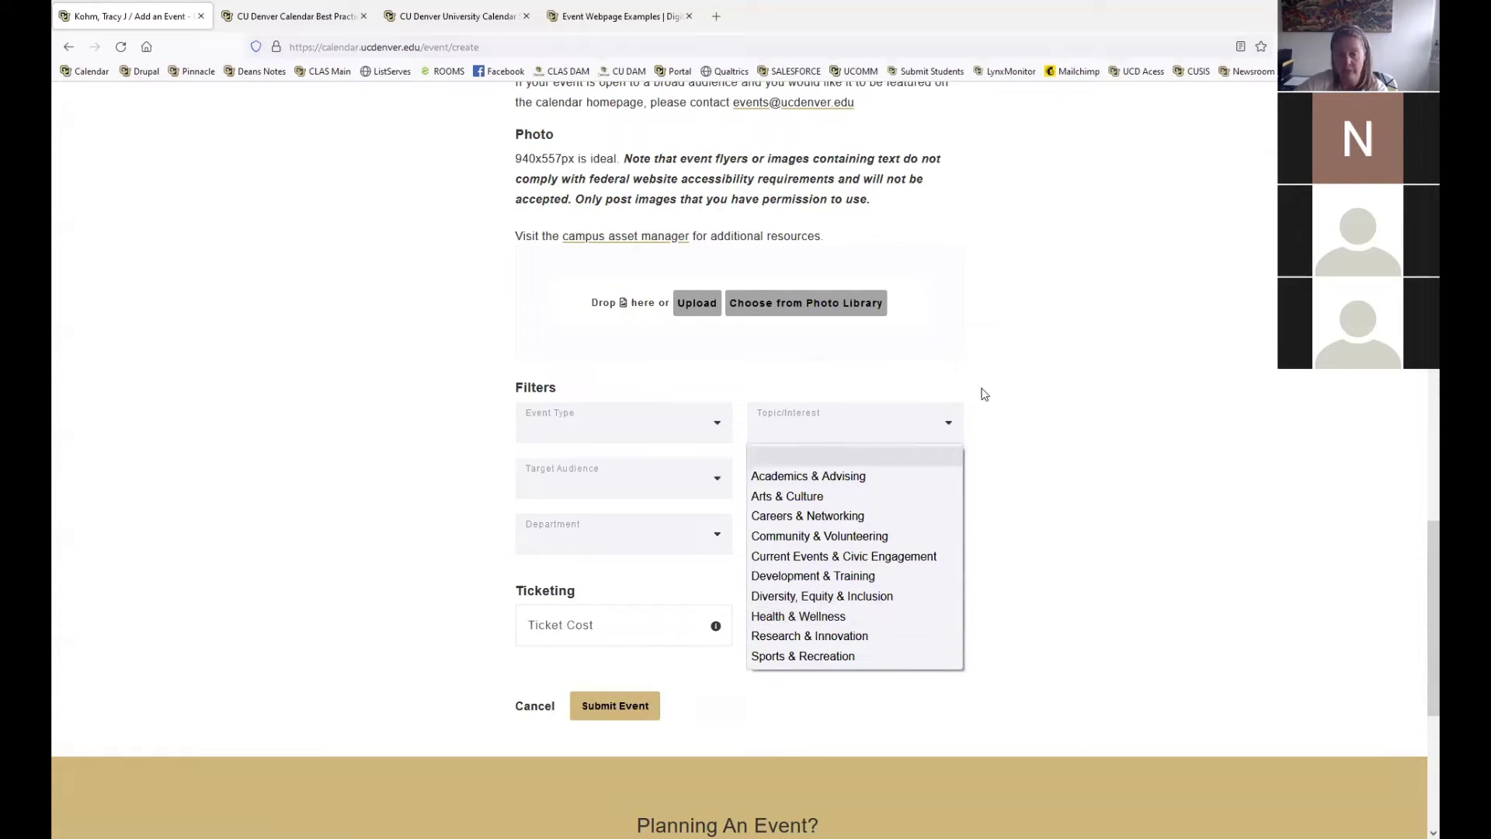
click(954, 382)
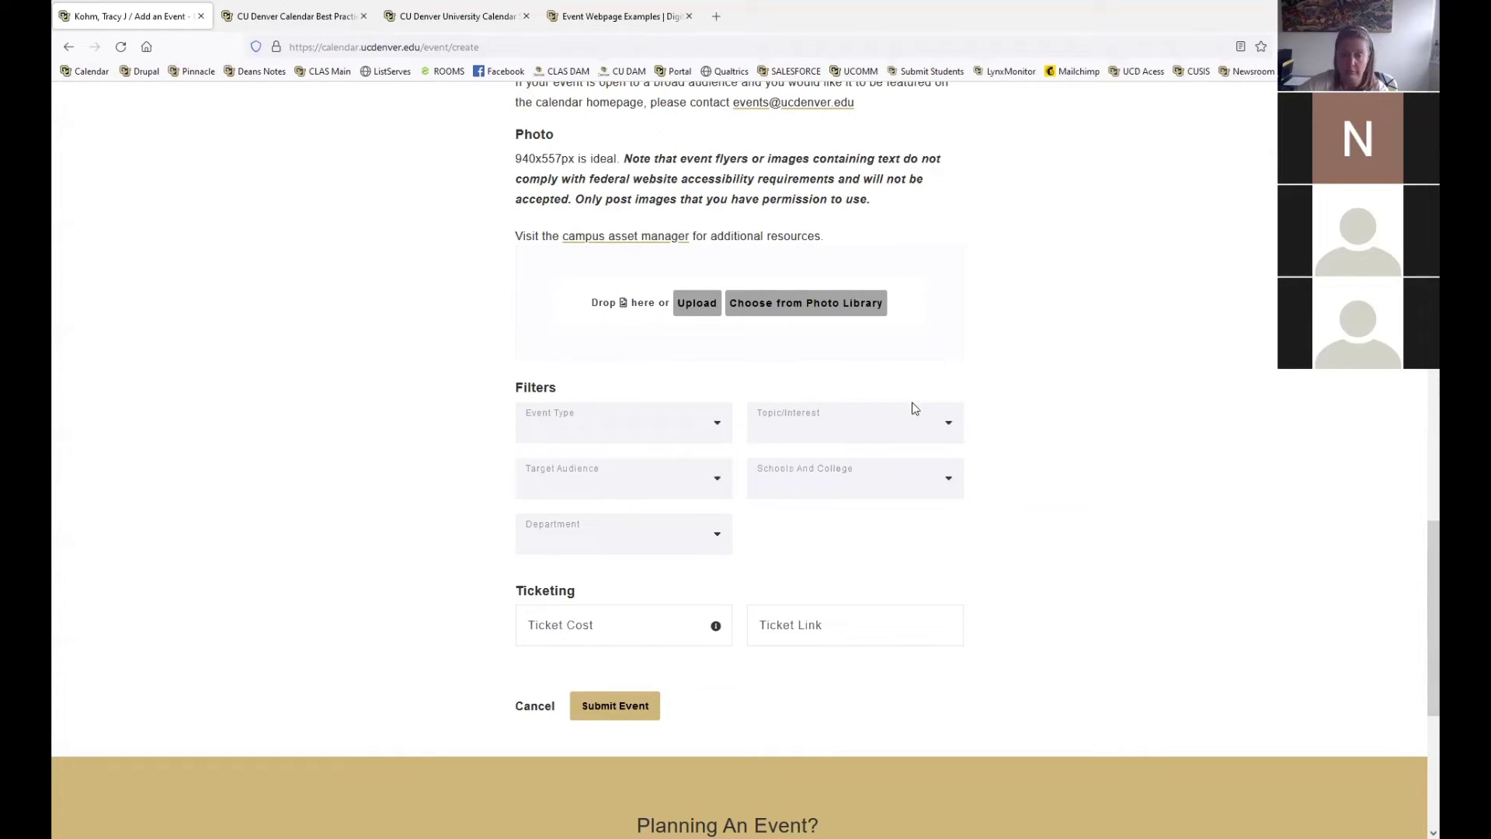
click(909, 427)
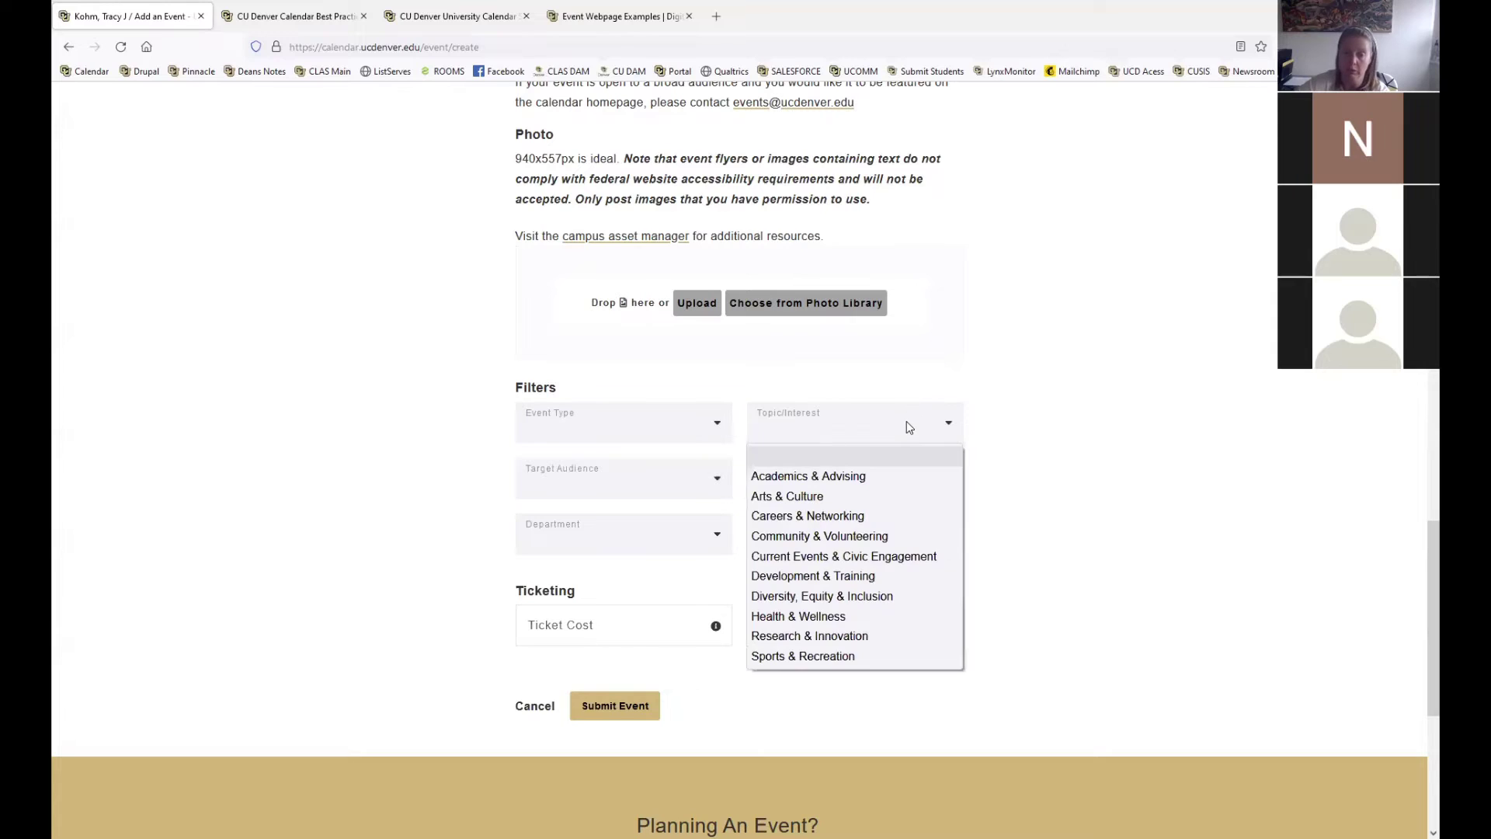
click(891, 385)
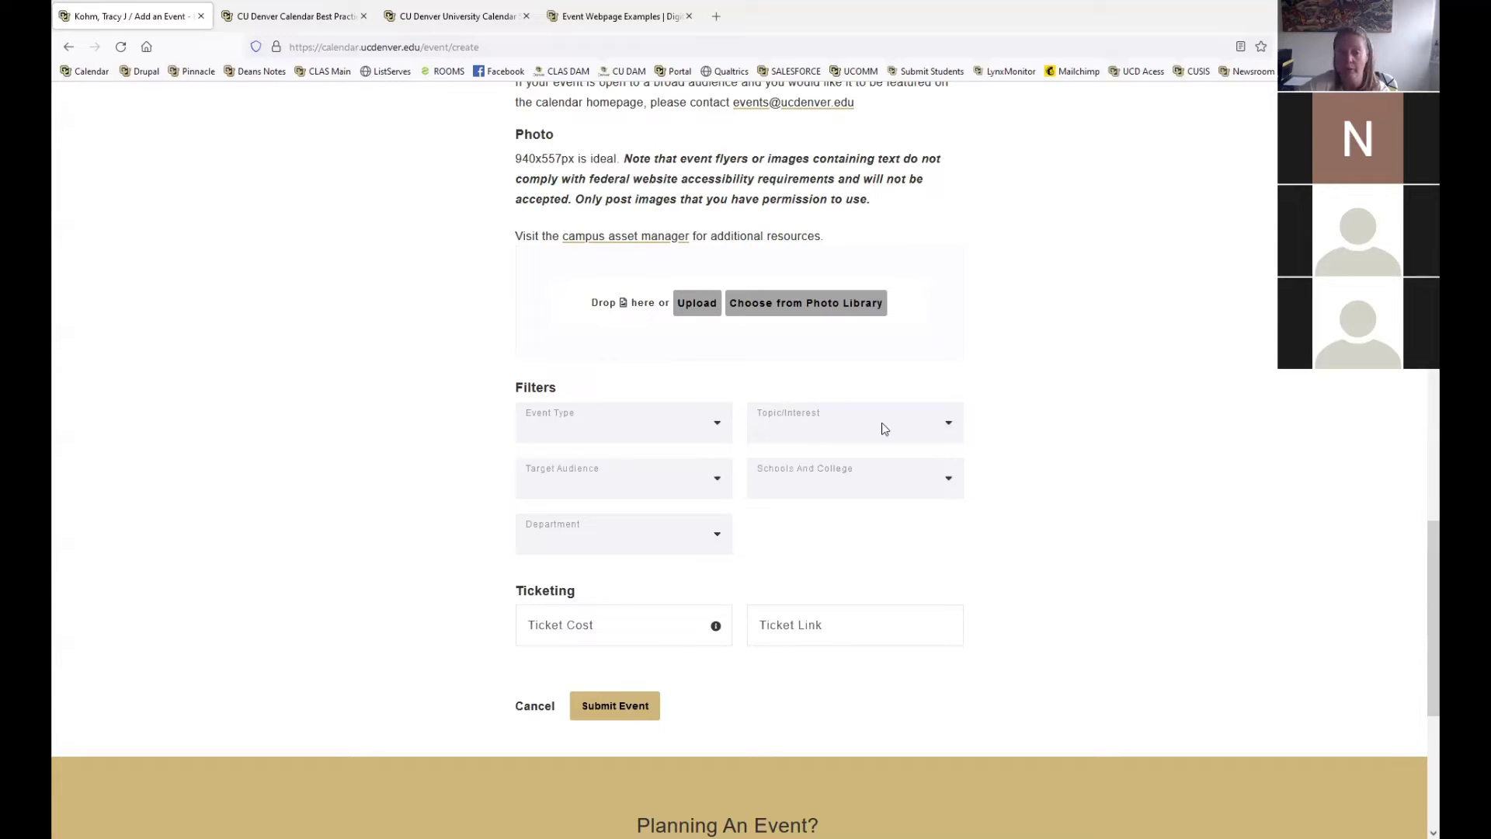
- Show the Target Audience choices and set the Schools And College filter to College of Liberal Arts and Sciences
click(716, 481)
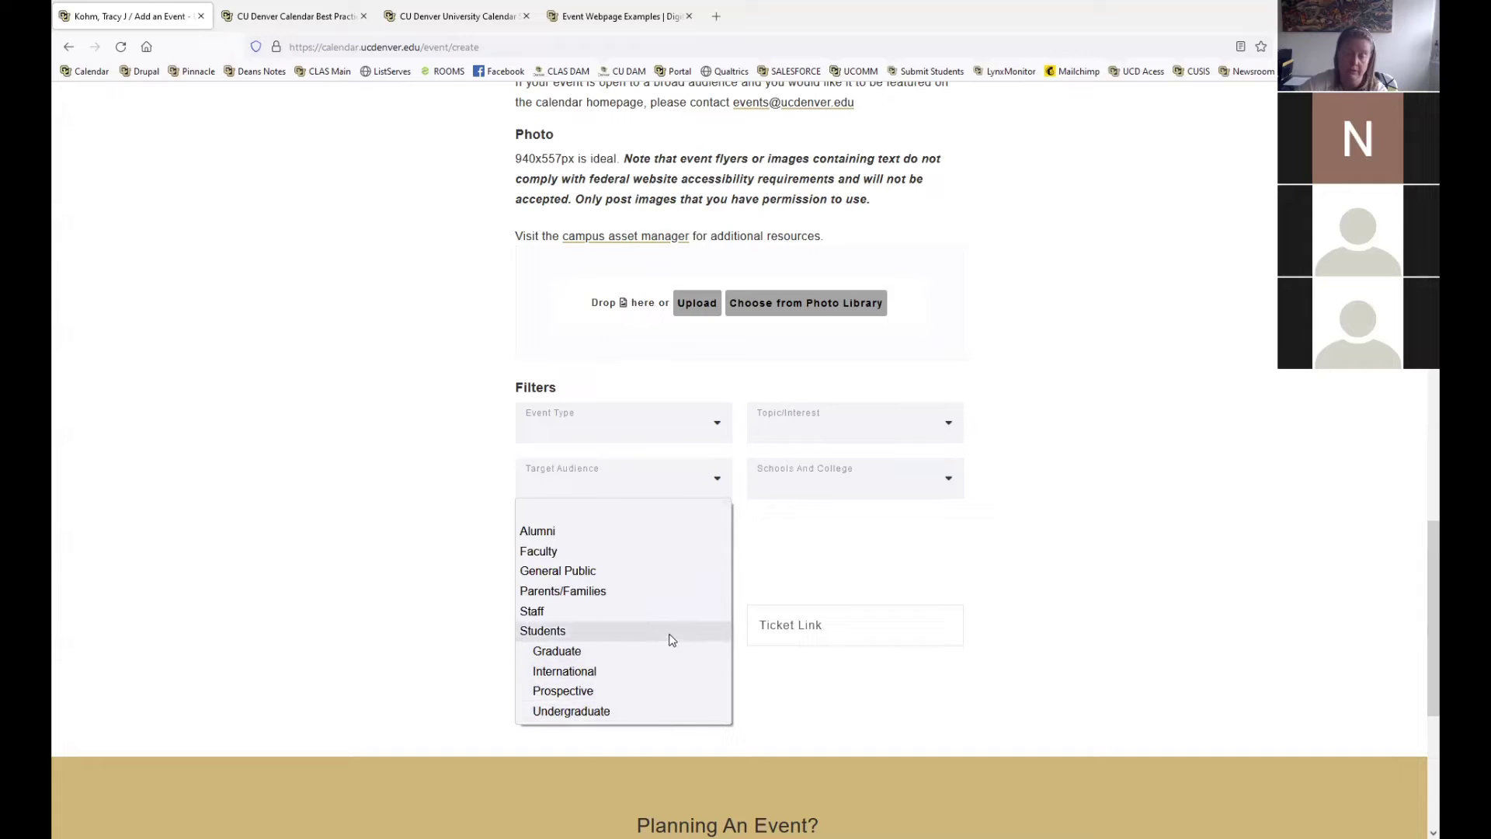
click(850, 485)
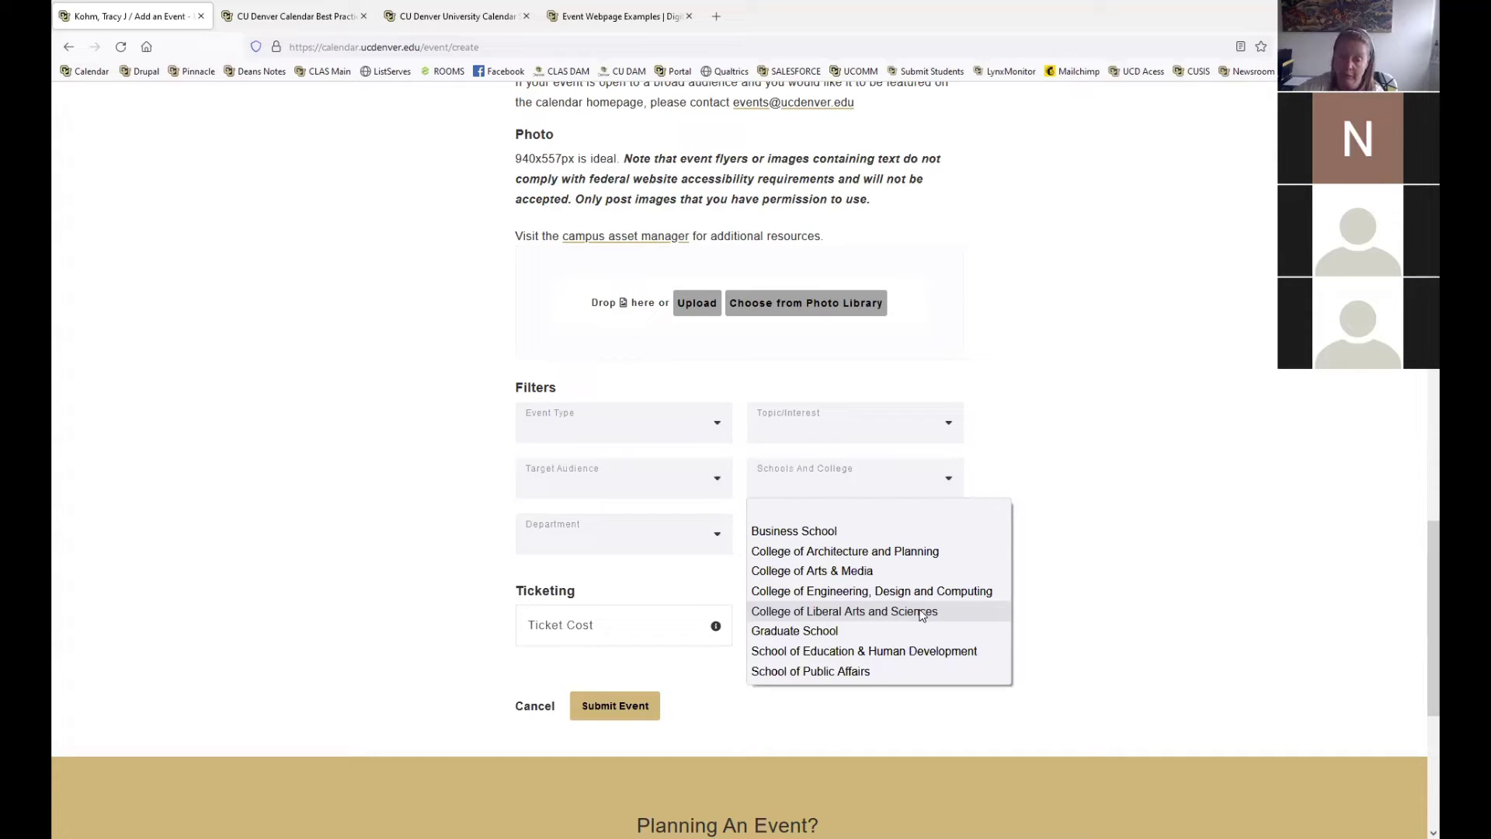
click(921, 613)
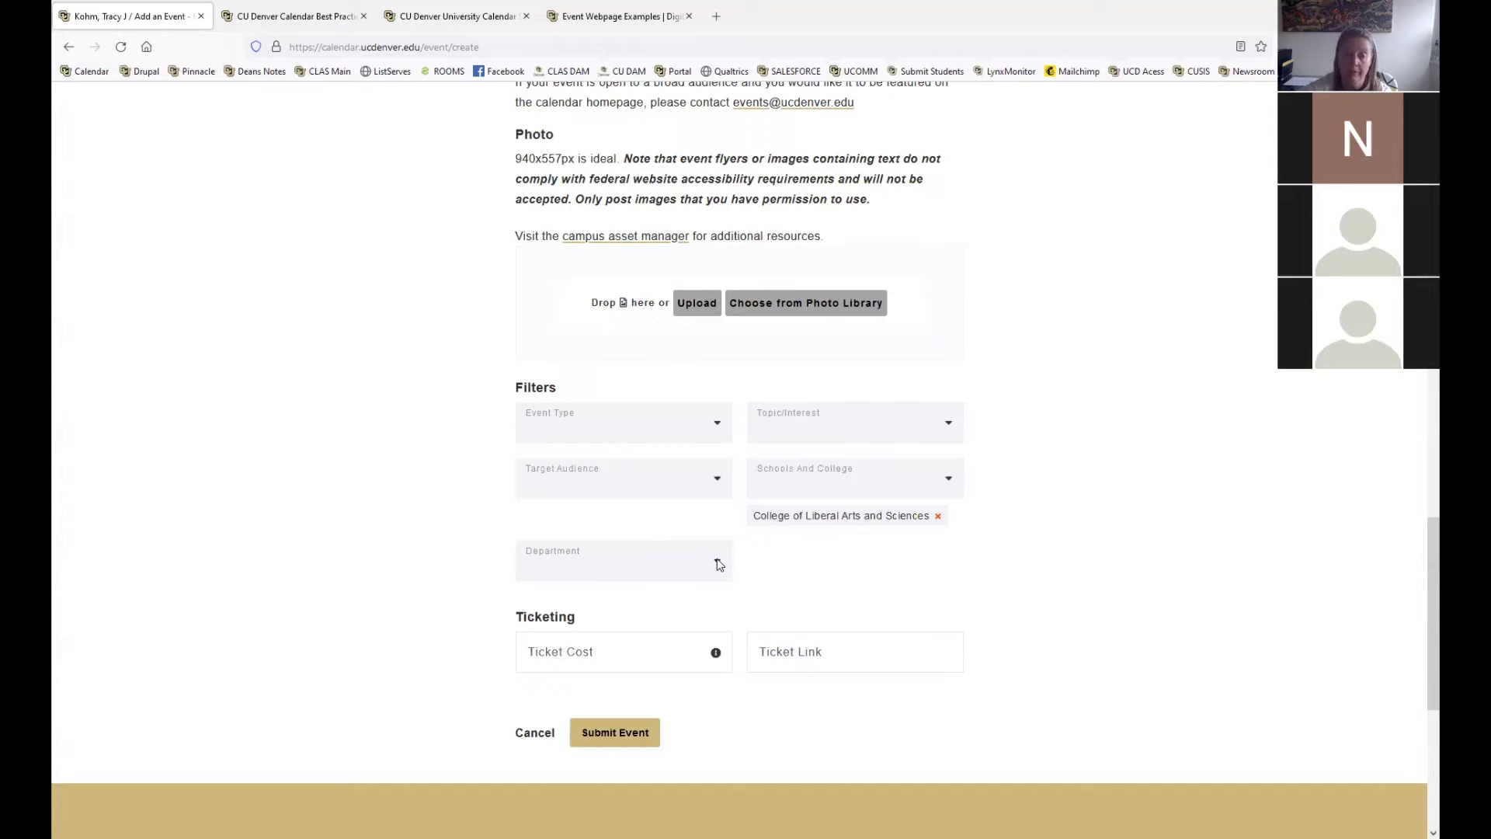
- Show the Schools And College filter choices again and pick College of Liberal Arts and Sciences
click(820, 484)
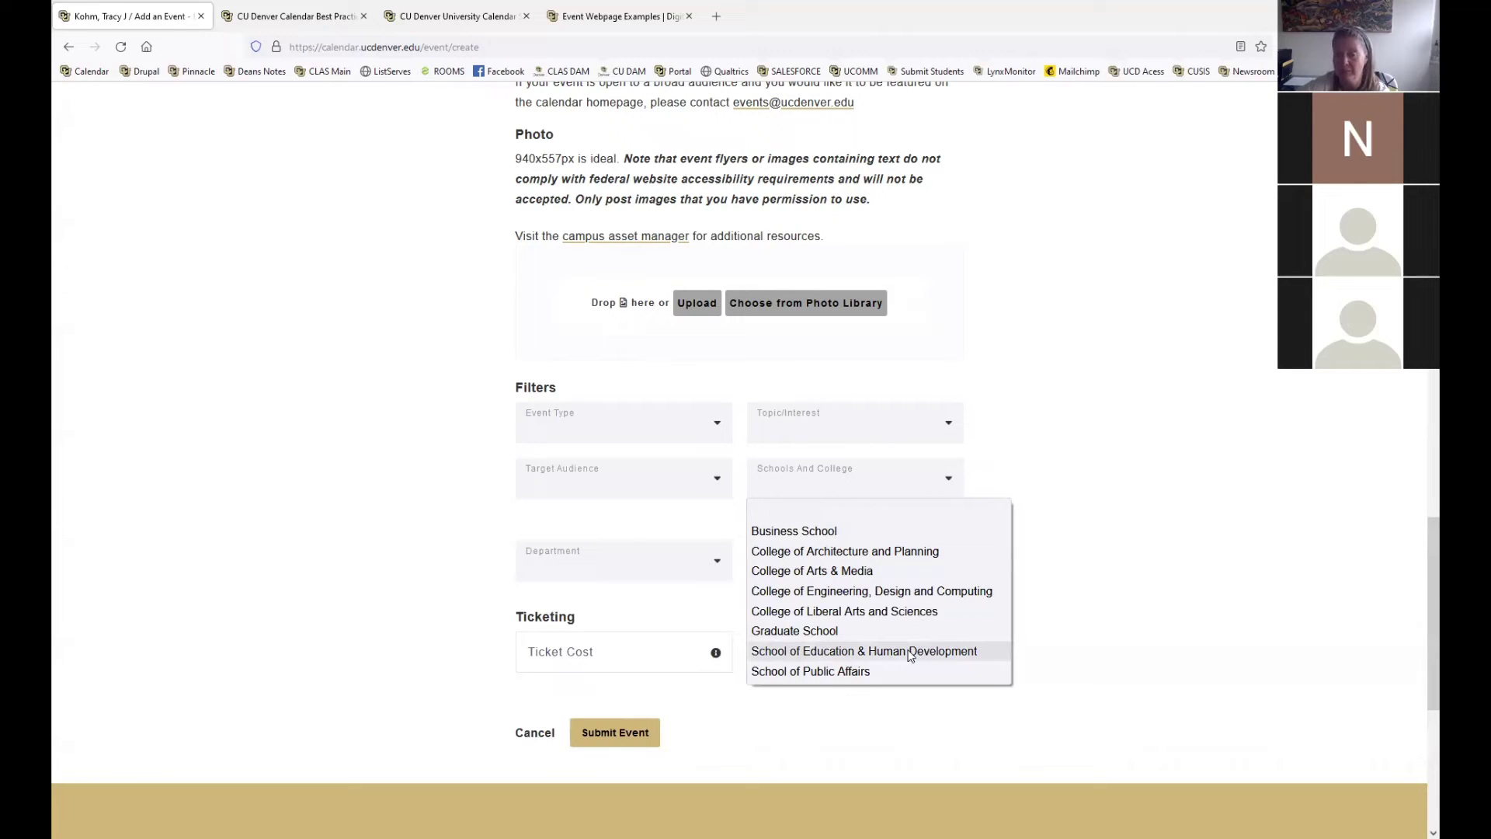
click(827, 611)
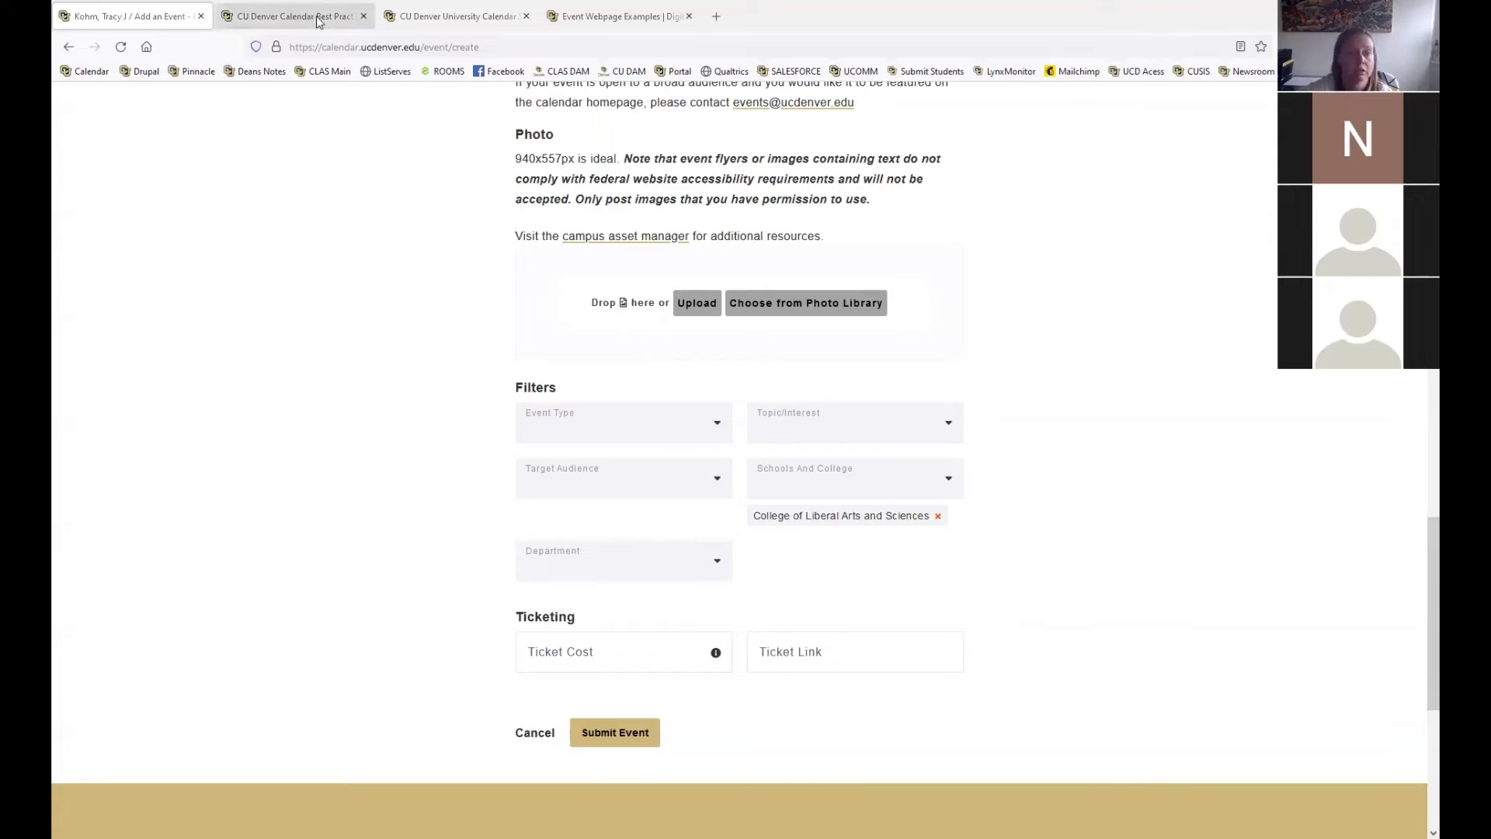
- Open the College of Liberal Arts and Sciences homepage in a new browser tab and examine its Upcoming Events list
click(716, 19)
click(329, 73)
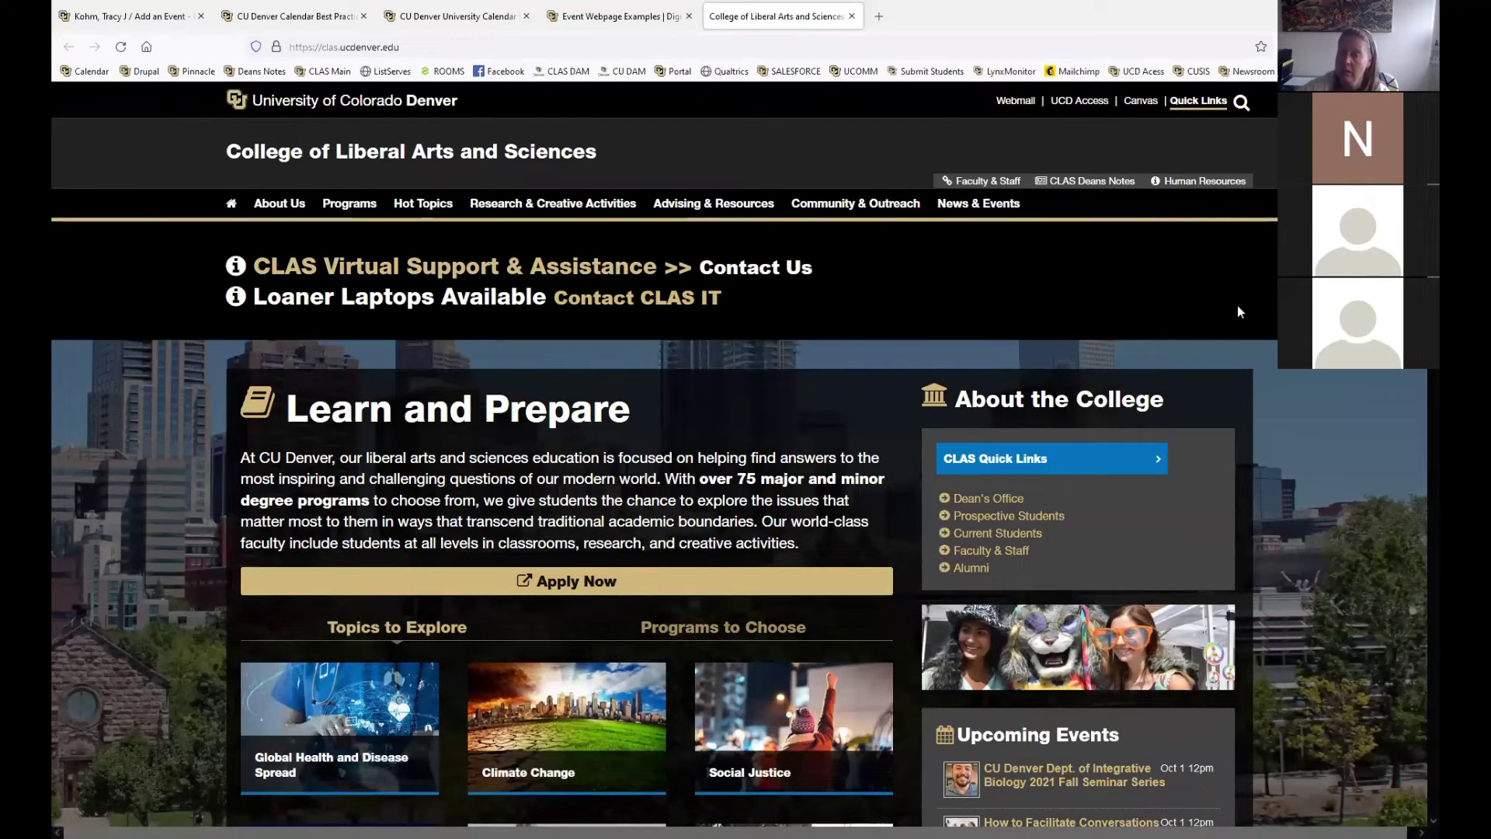
scroll(746, 465, down, 1)
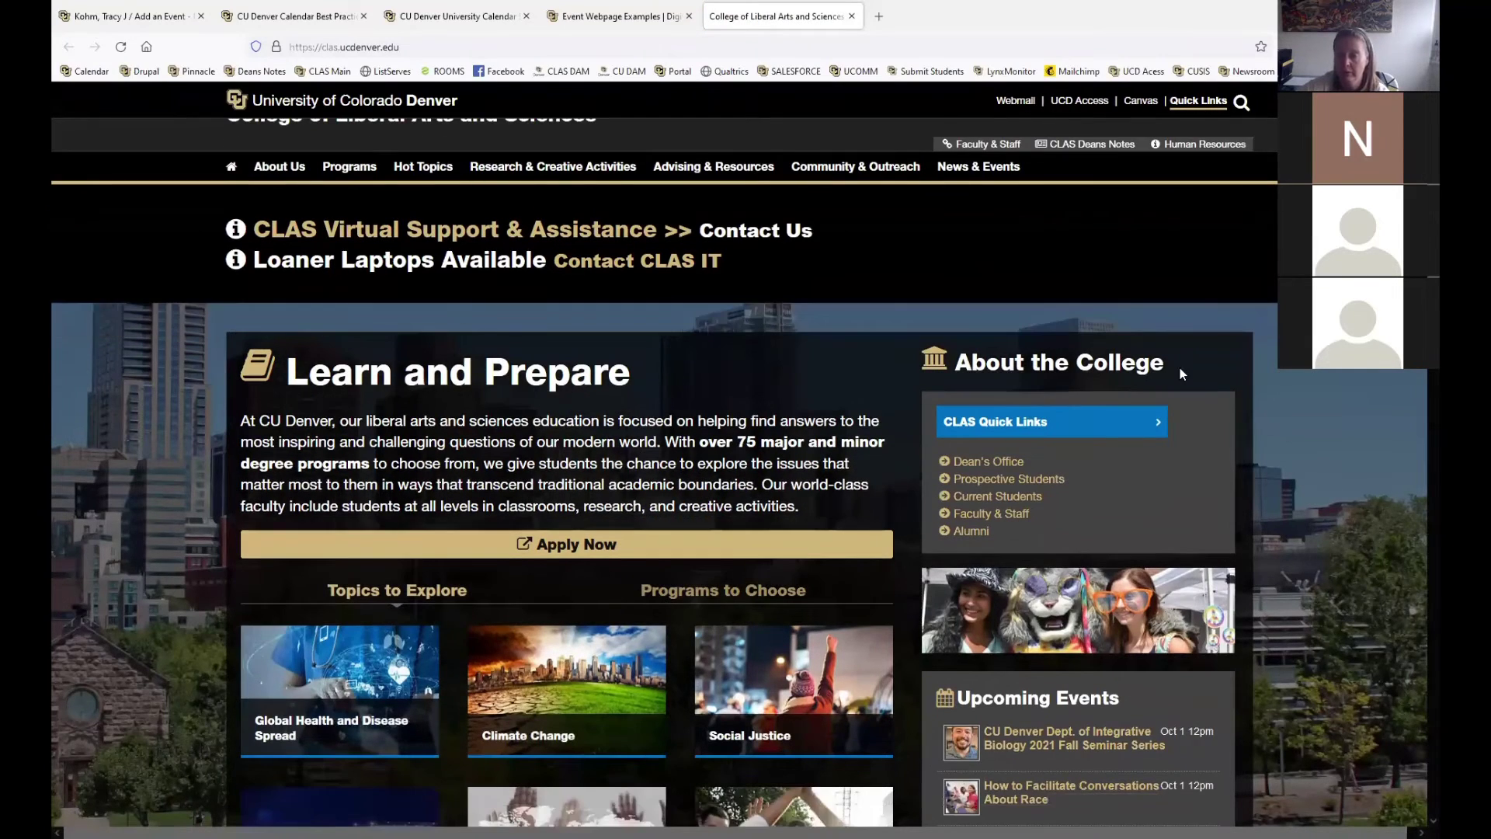
scroll(745, 466, down, 2)
scroll(1416, 382, down, 3)
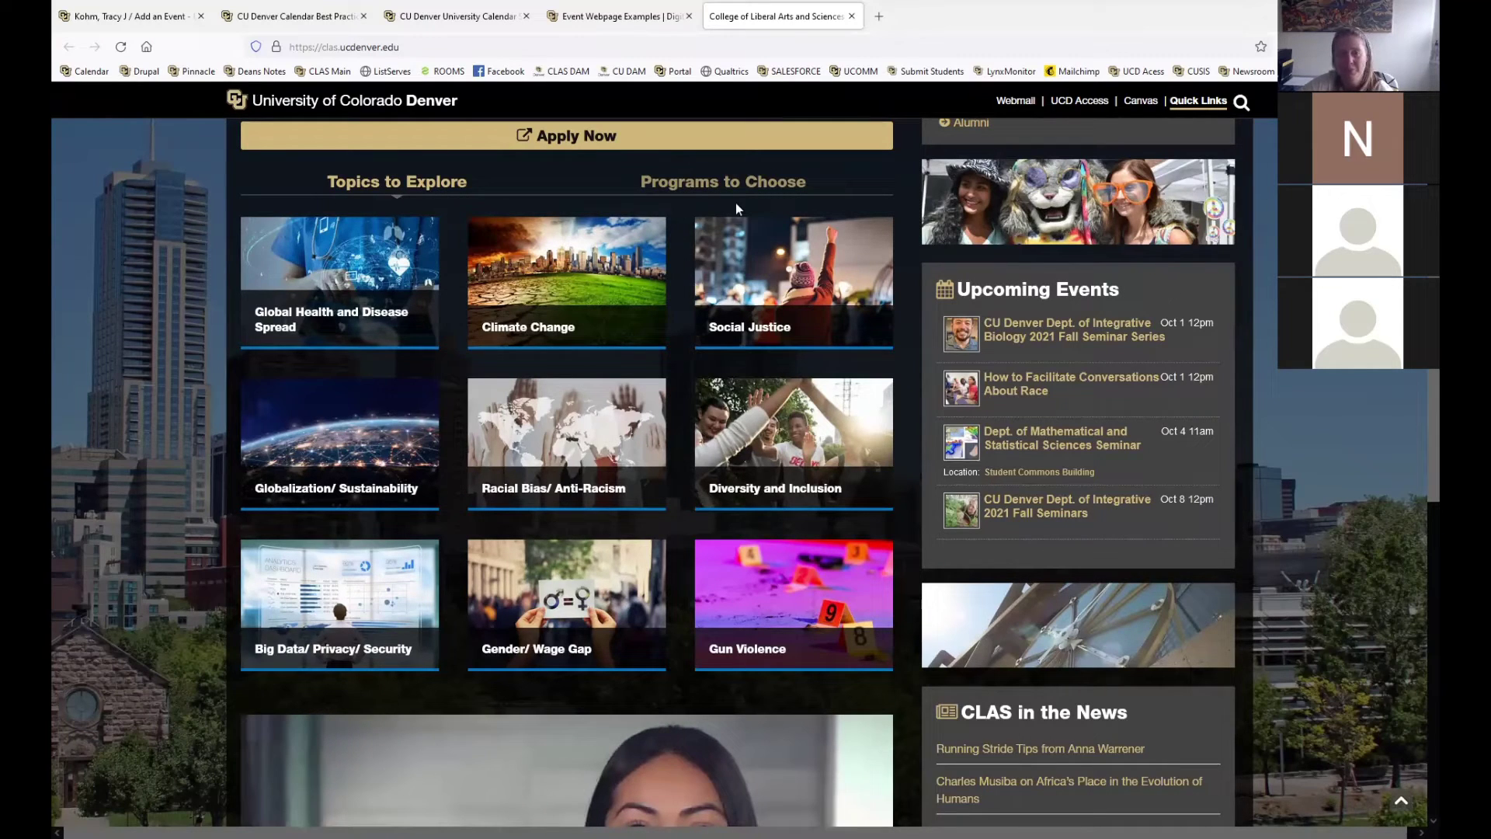
- Back on the event form, try adding Accounting and Center for Local Government as departments, and remove both
click(170, 17)
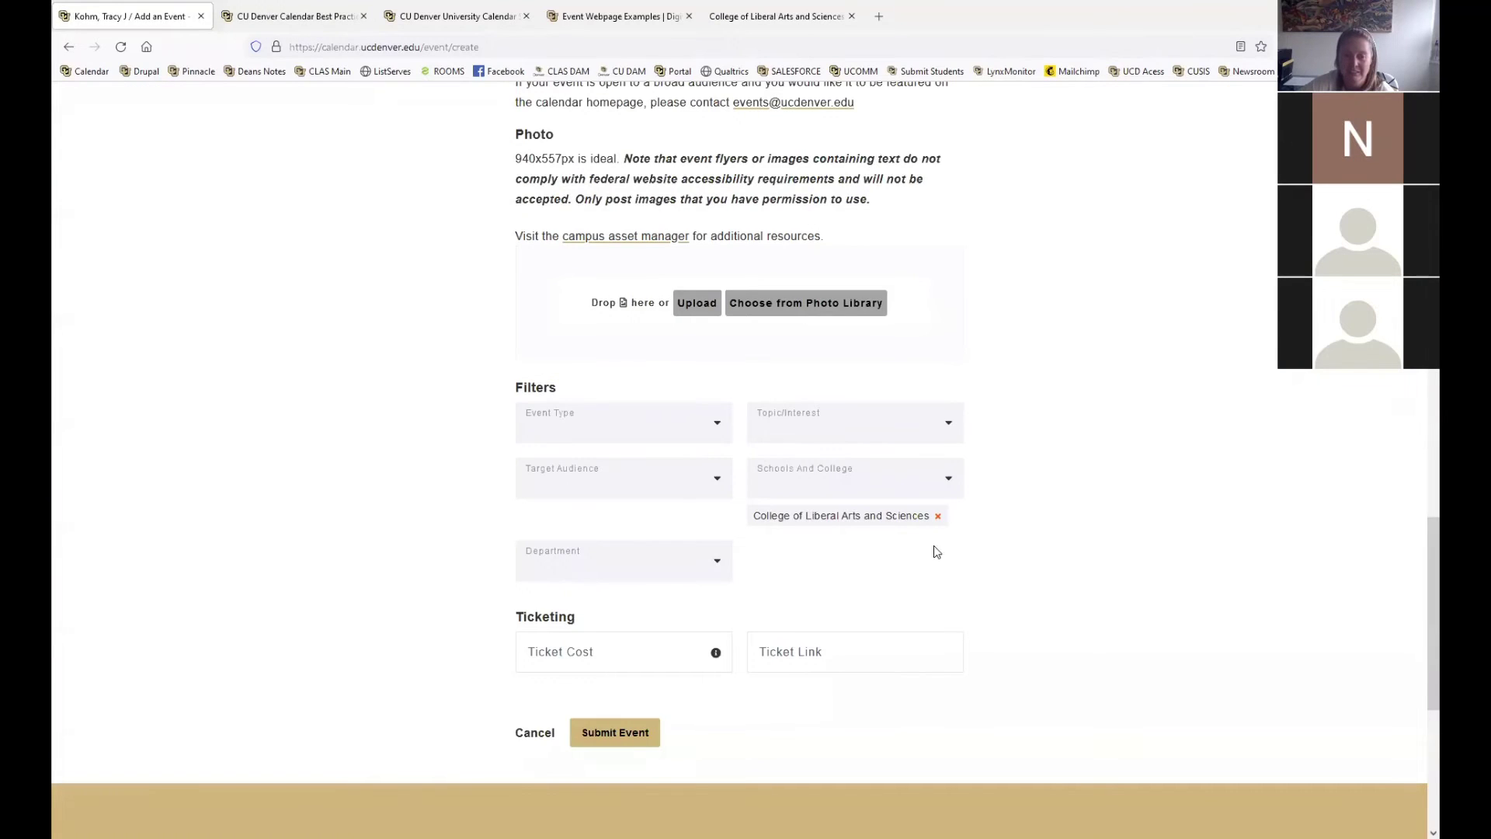
click(715, 565)
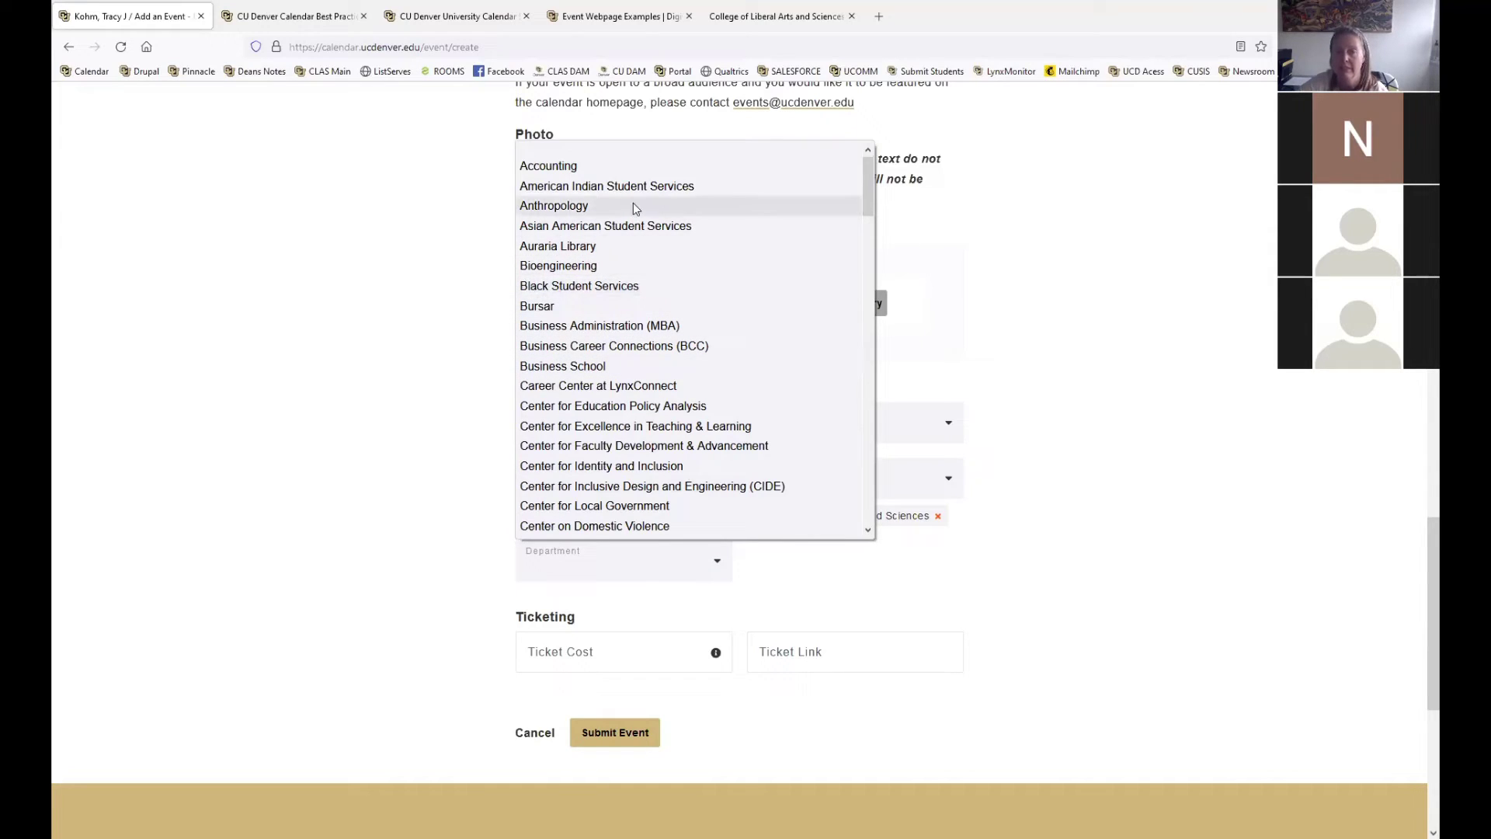
click(619, 167)
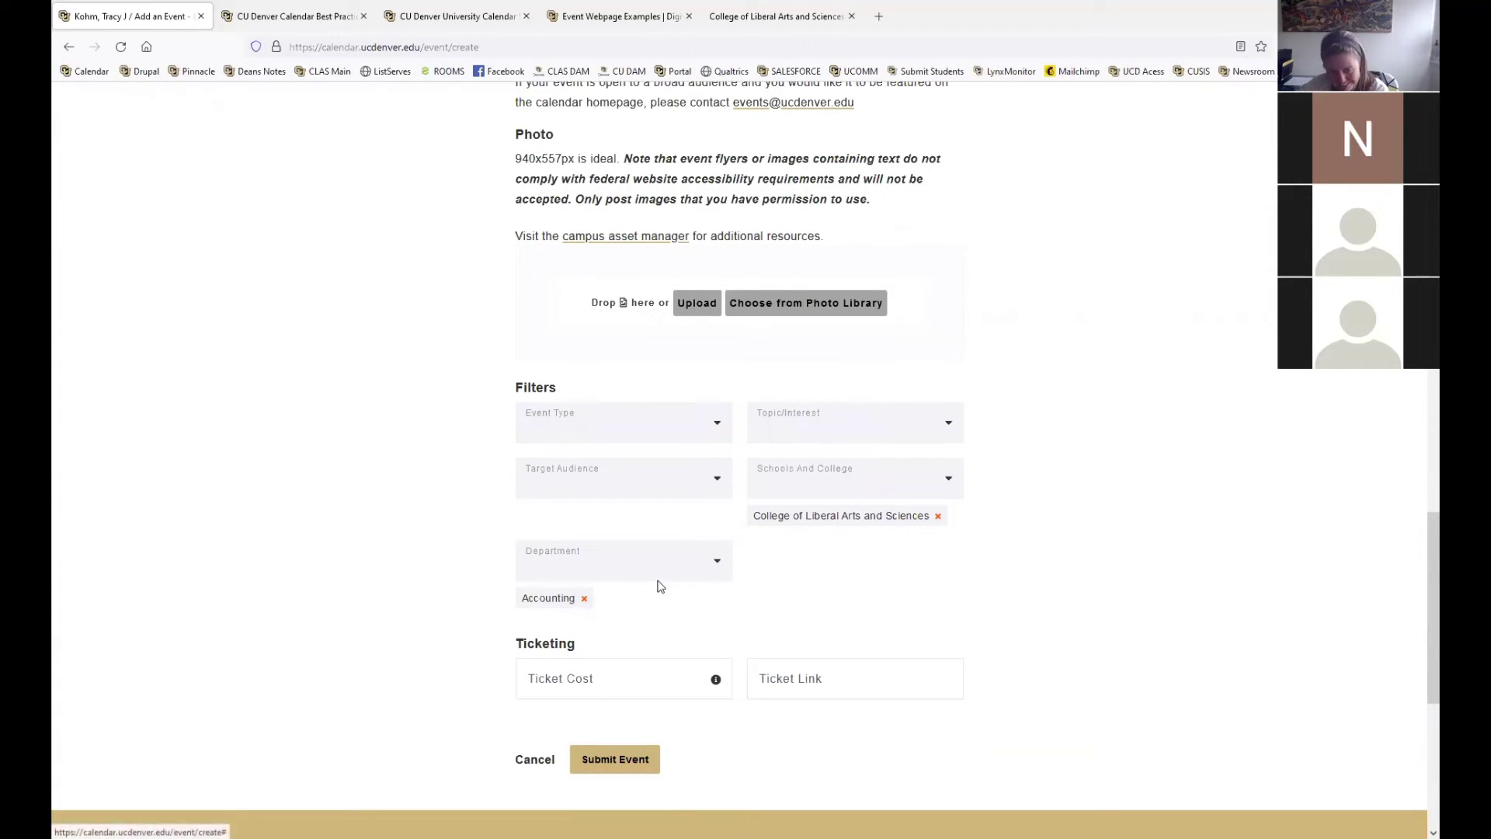
click(715, 573)
click(653, 514)
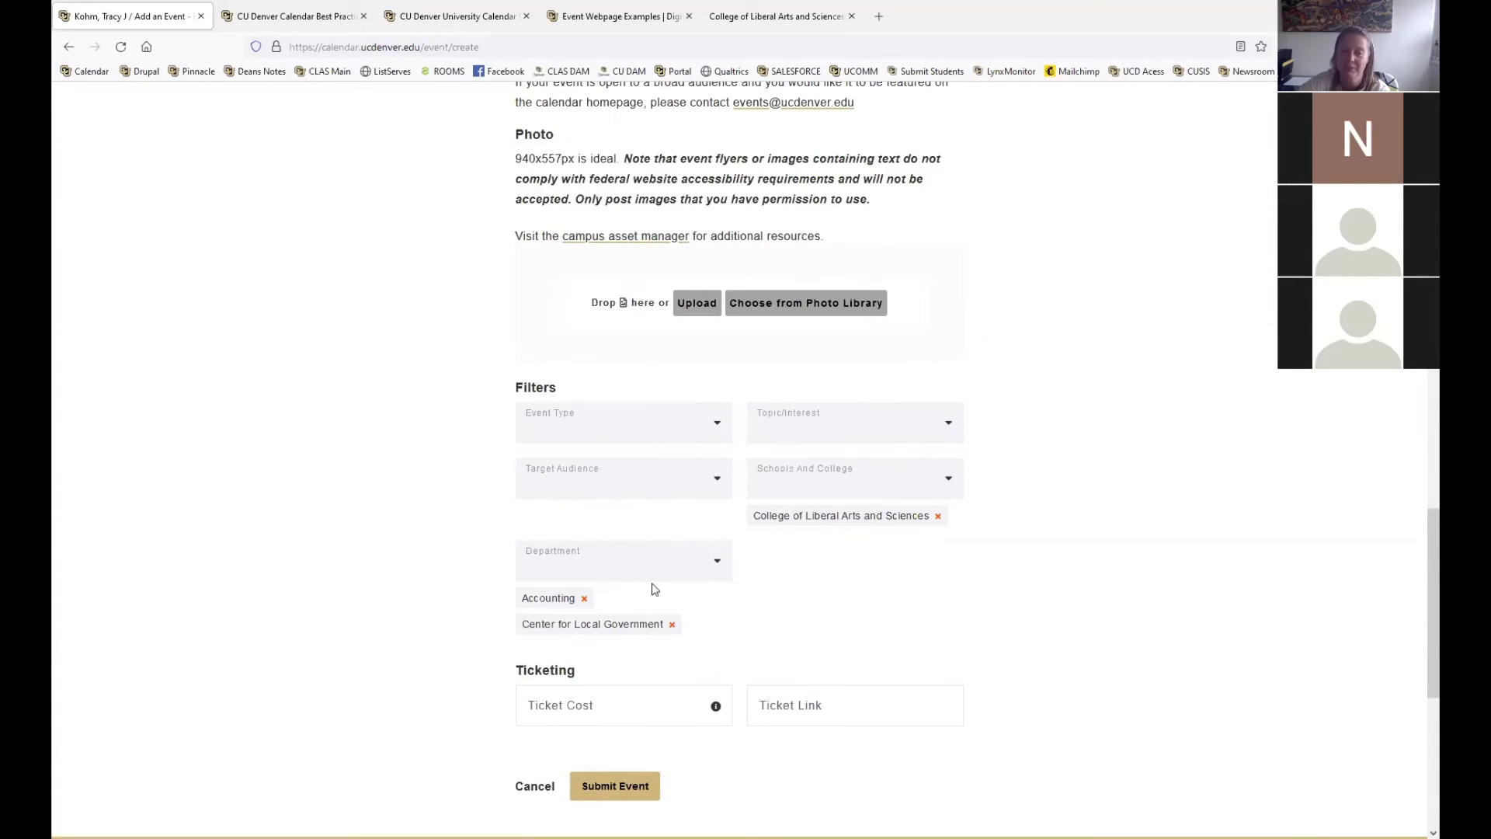
click(672, 625)
click(584, 598)
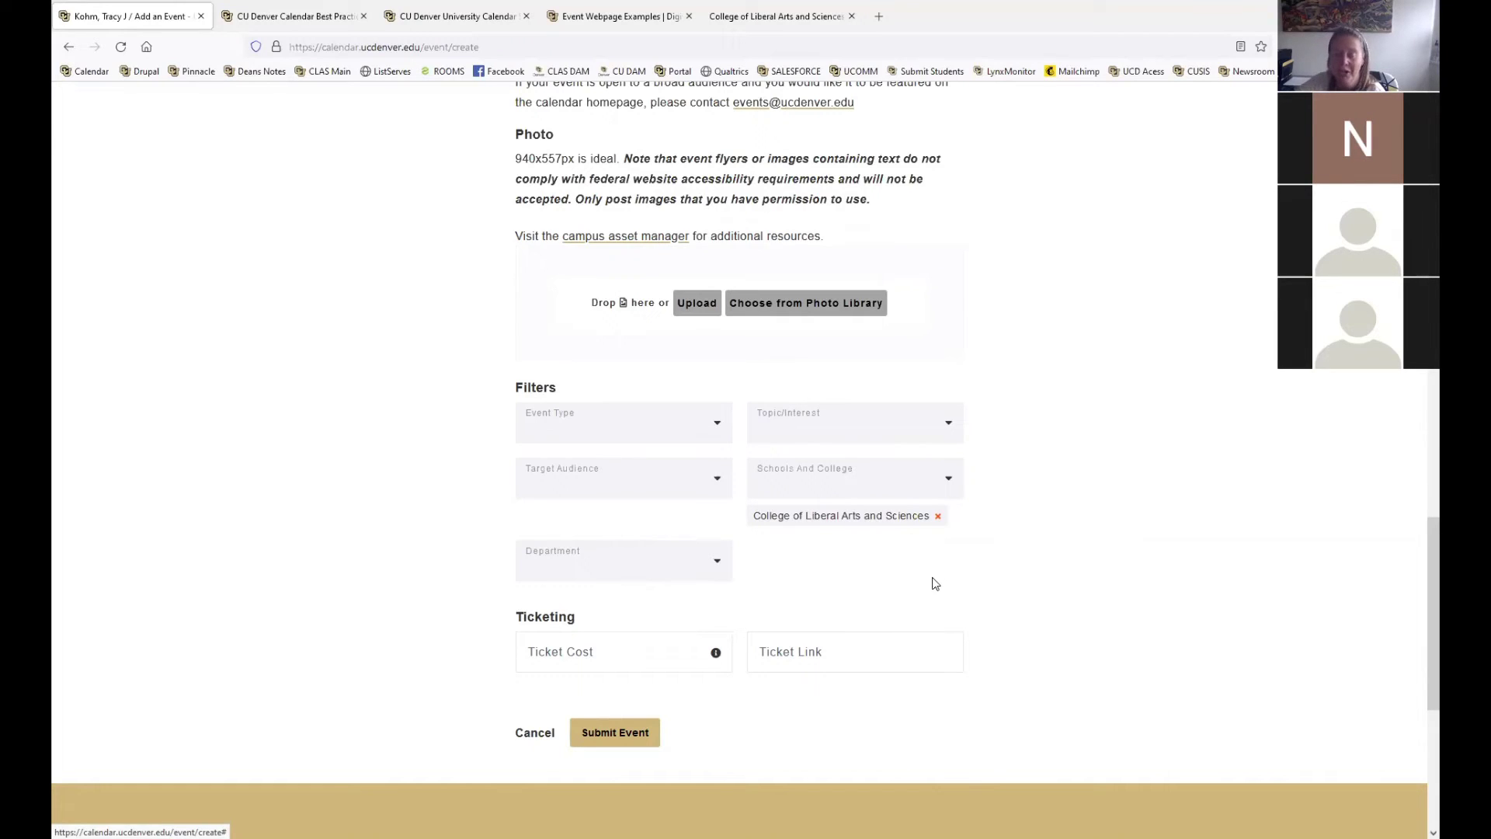
- Show the Department filter choices without selecting any, and return to the College of Liberal Arts and Sciences homepage
click(715, 566)
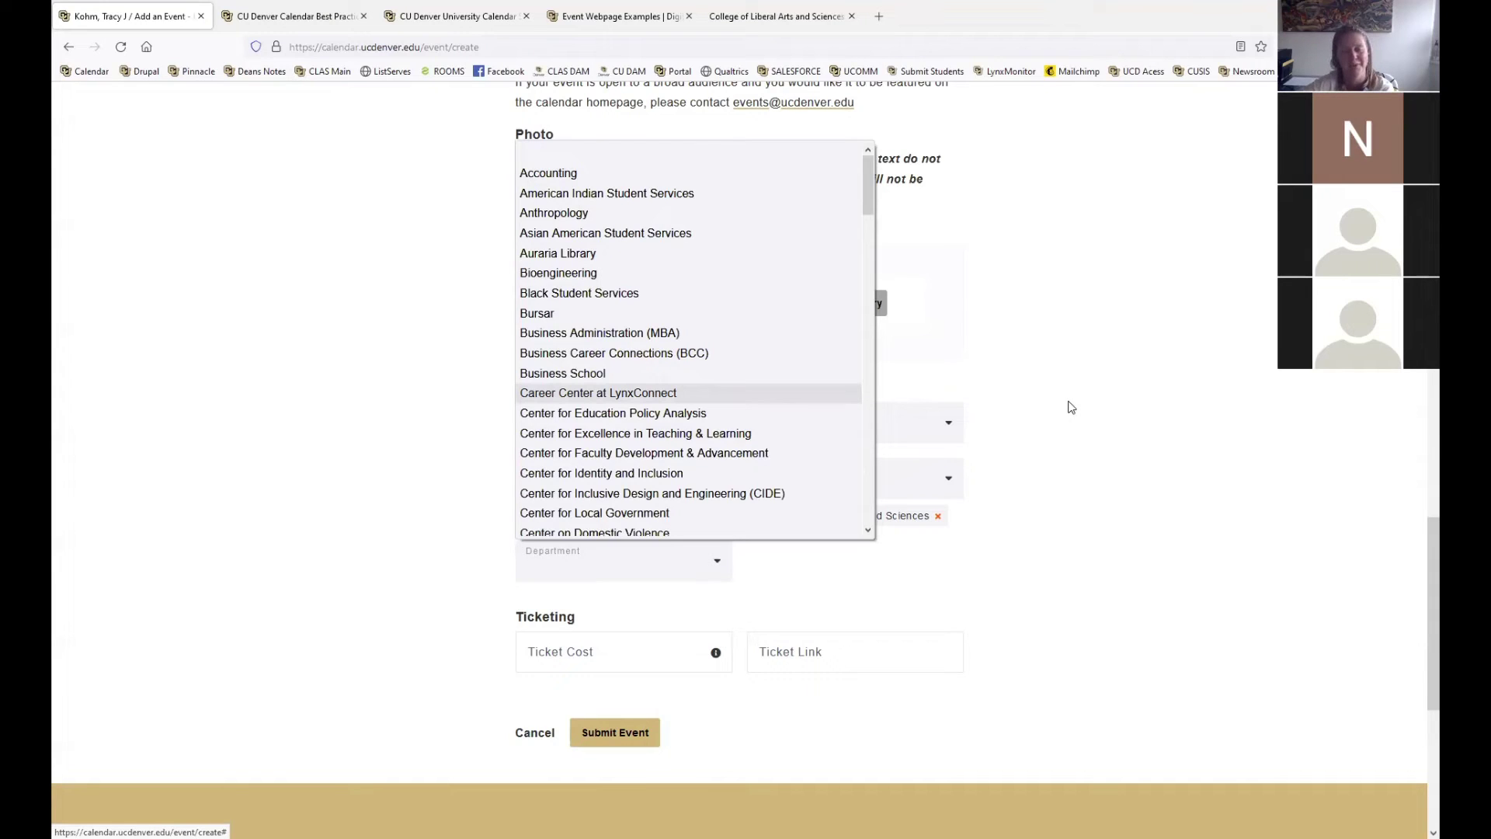
click(1041, 371)
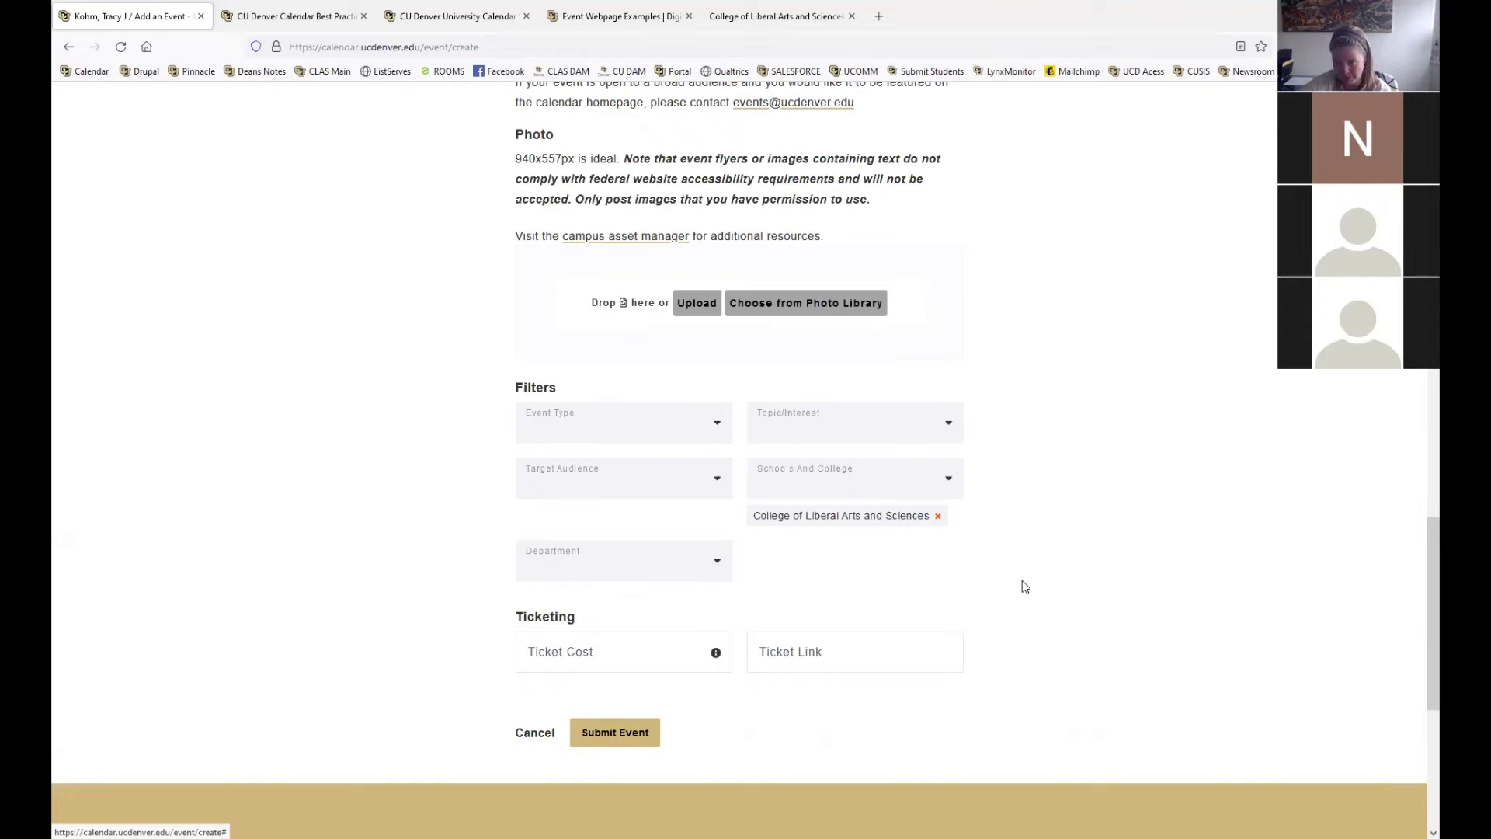
click(727, 16)
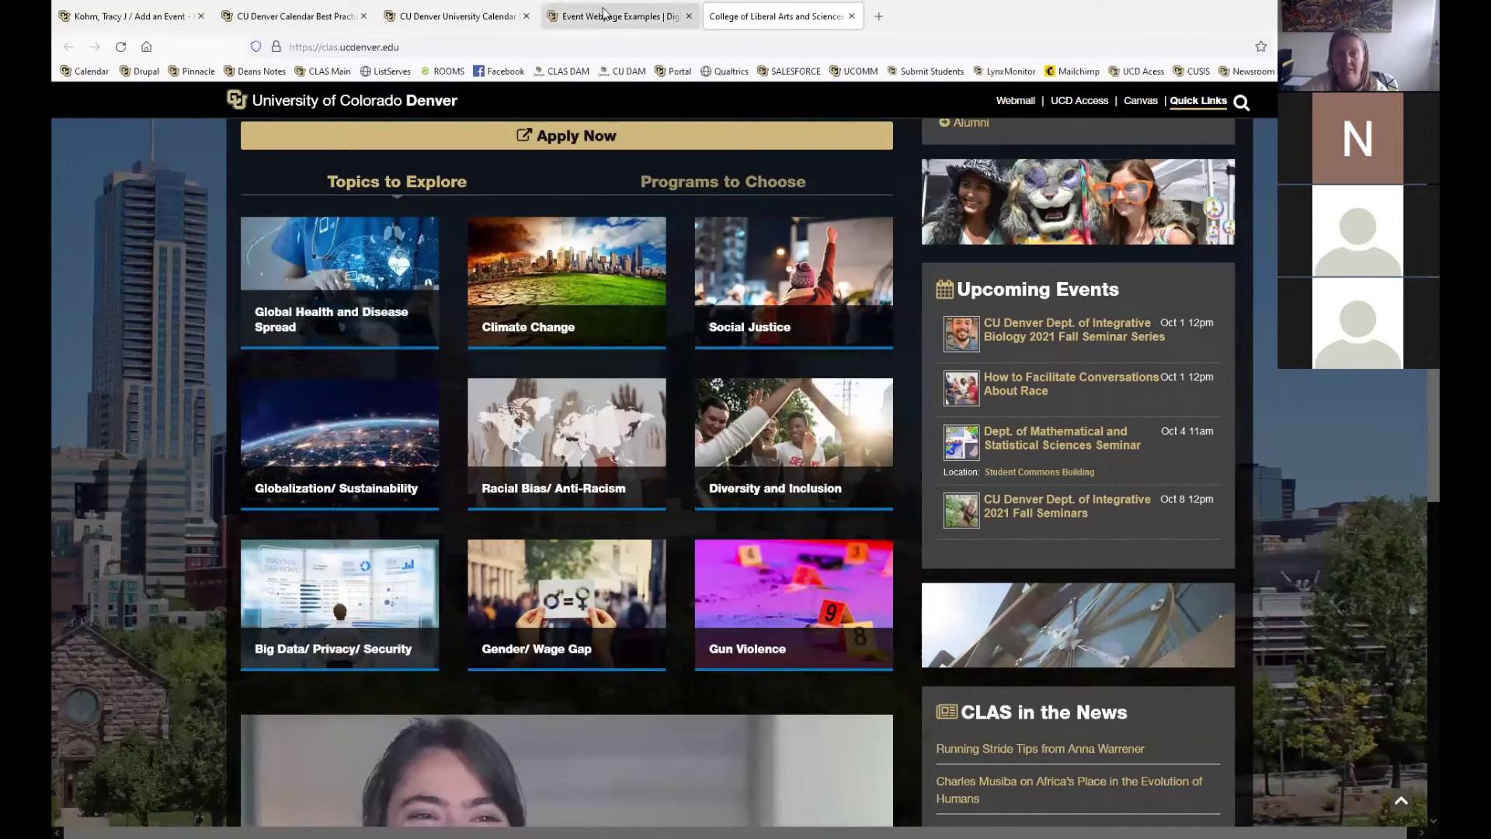
- Open the University Calendar Best Practices page and highlight the Event Title guidance on the 50-character limit
click(272, 17)
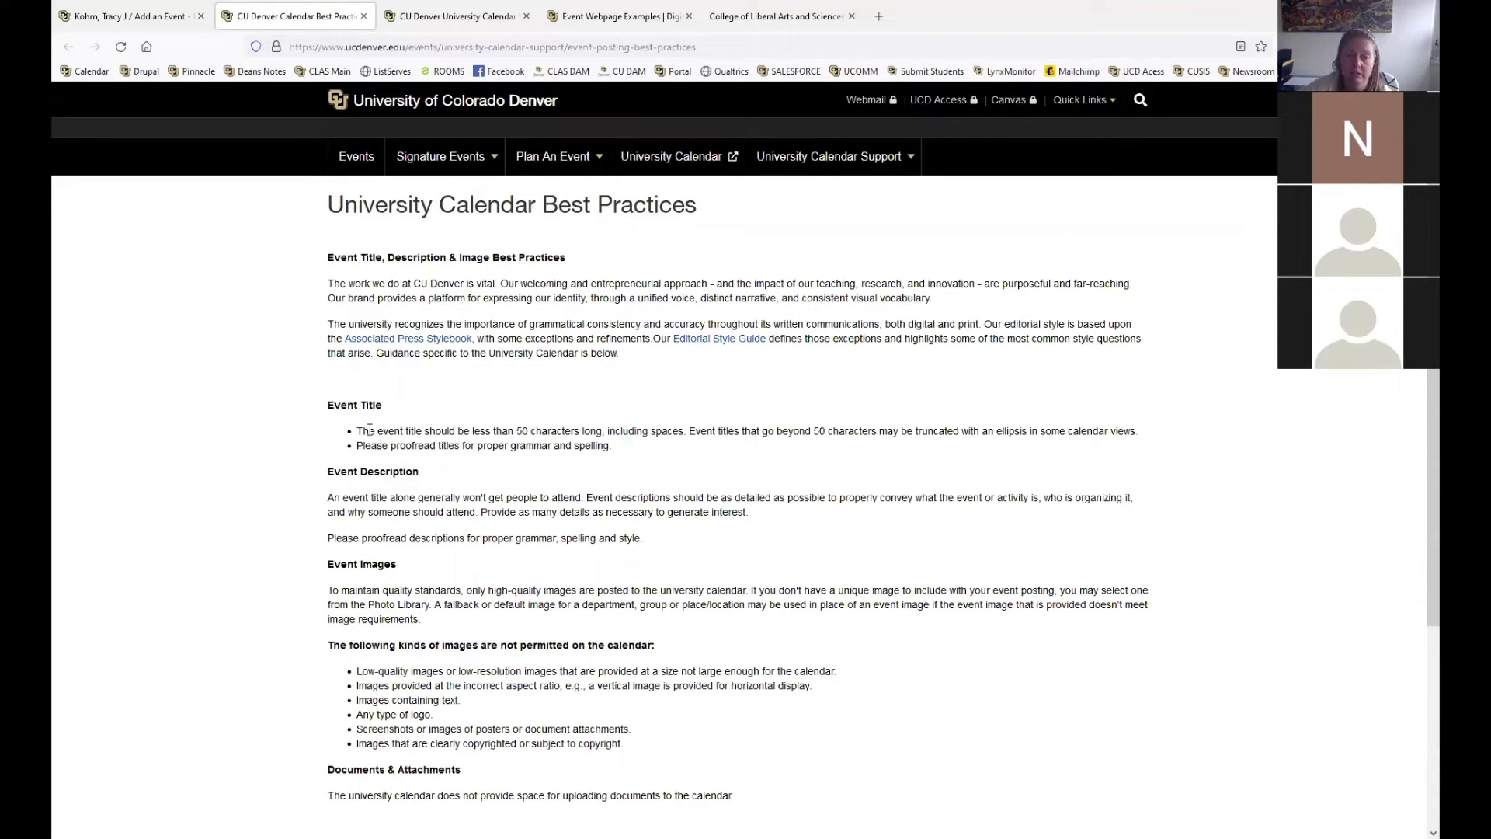
drag(441, 431, 611, 432)
click(701, 428)
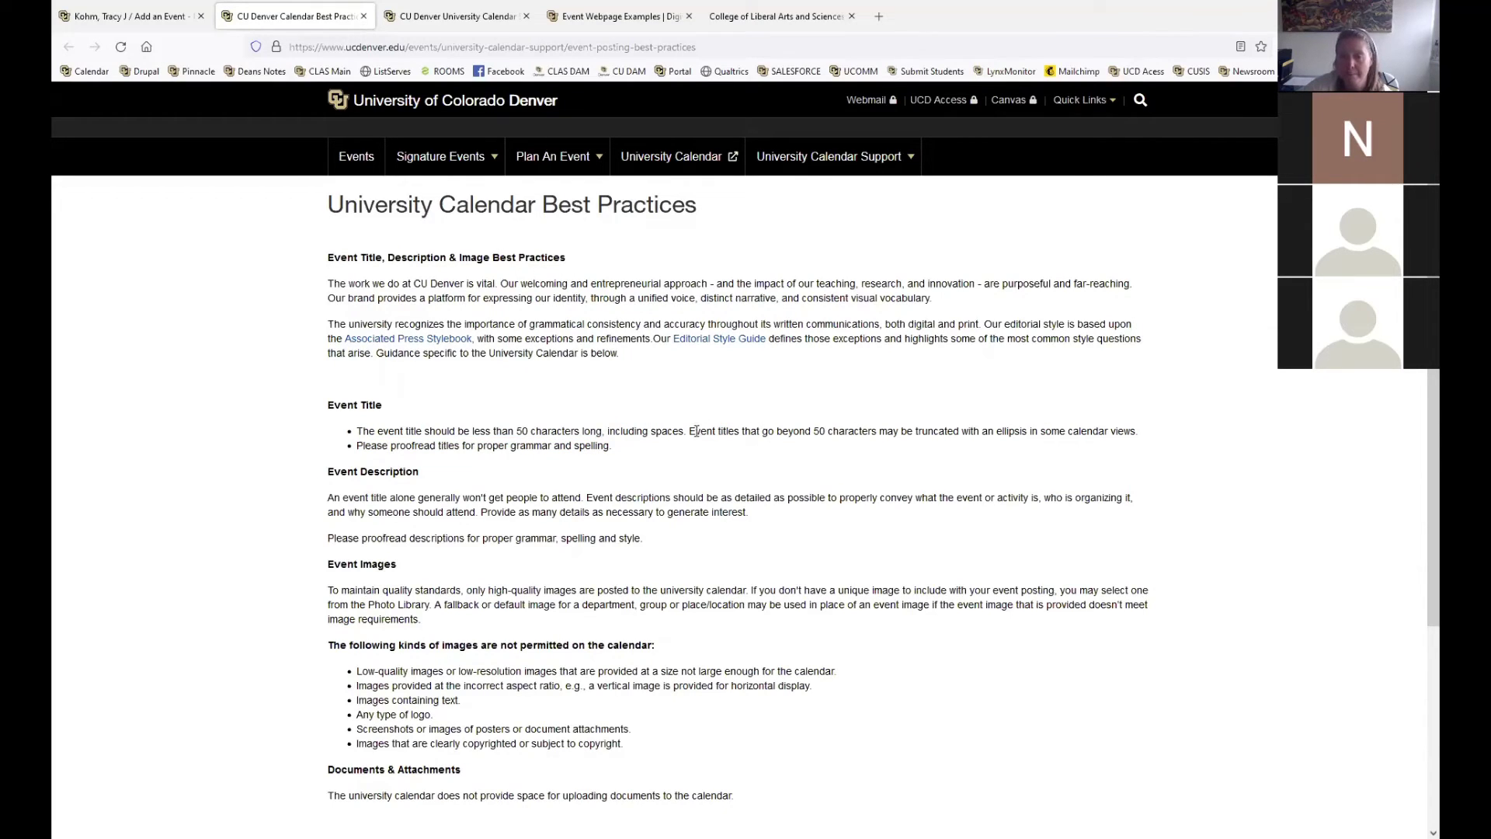
drag(819, 431, 883, 434)
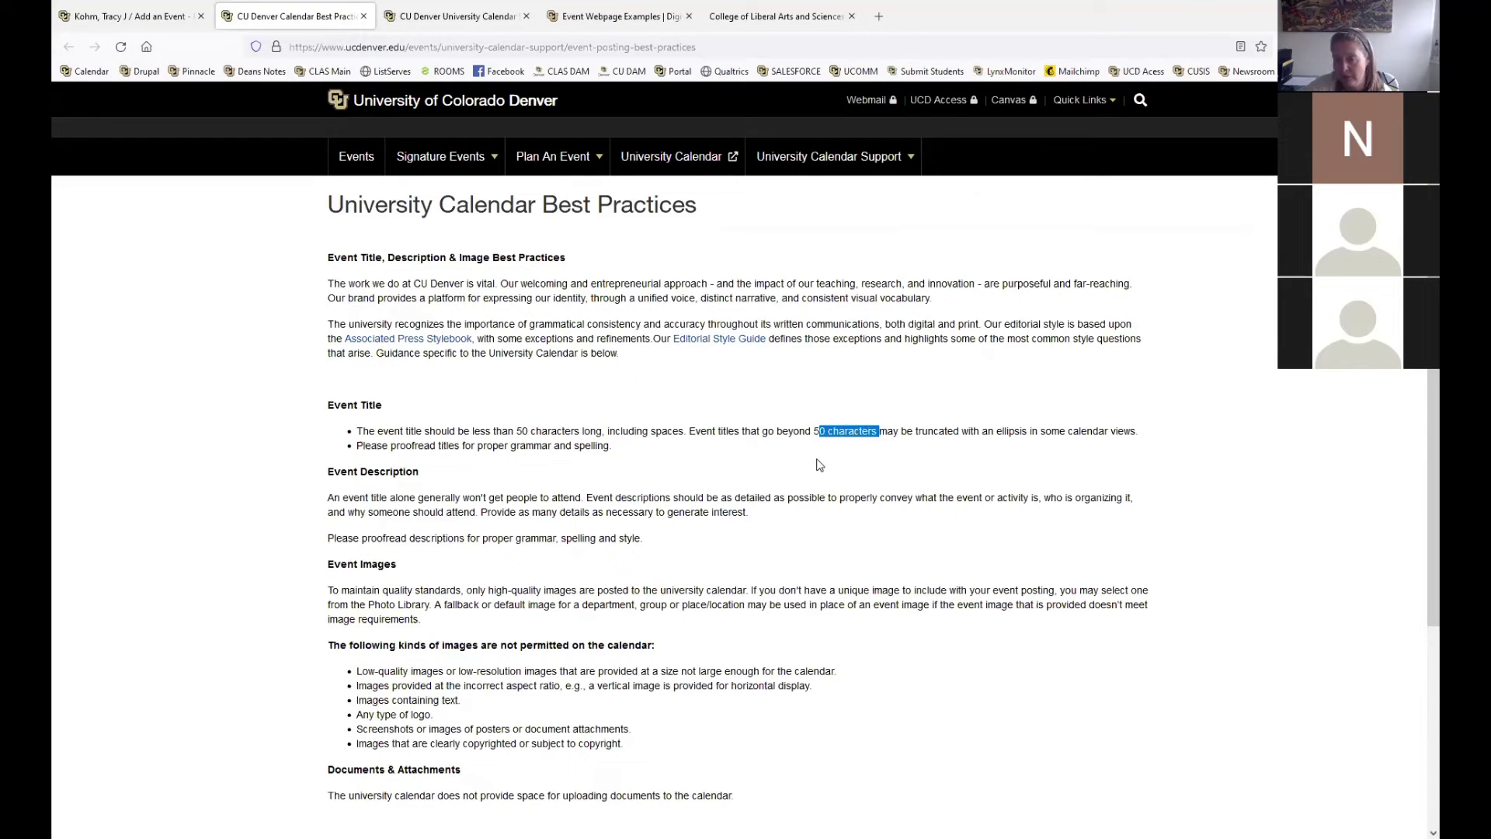
click(449, 452)
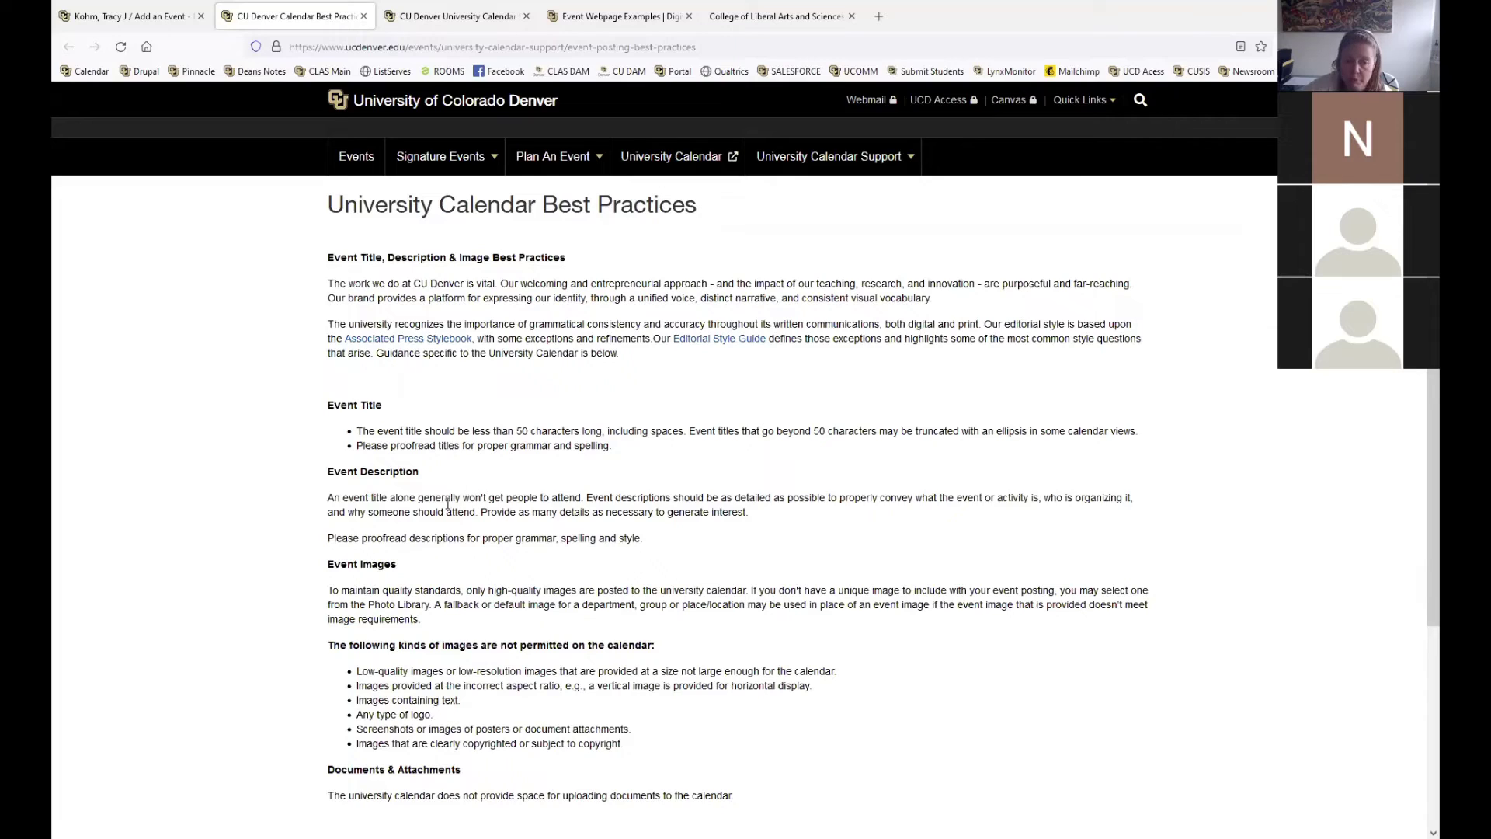
- Highlight the Event Description guidance and review the Event Images and Documents & Attachments rules on the Best Practices page
drag(445, 498, 672, 512)
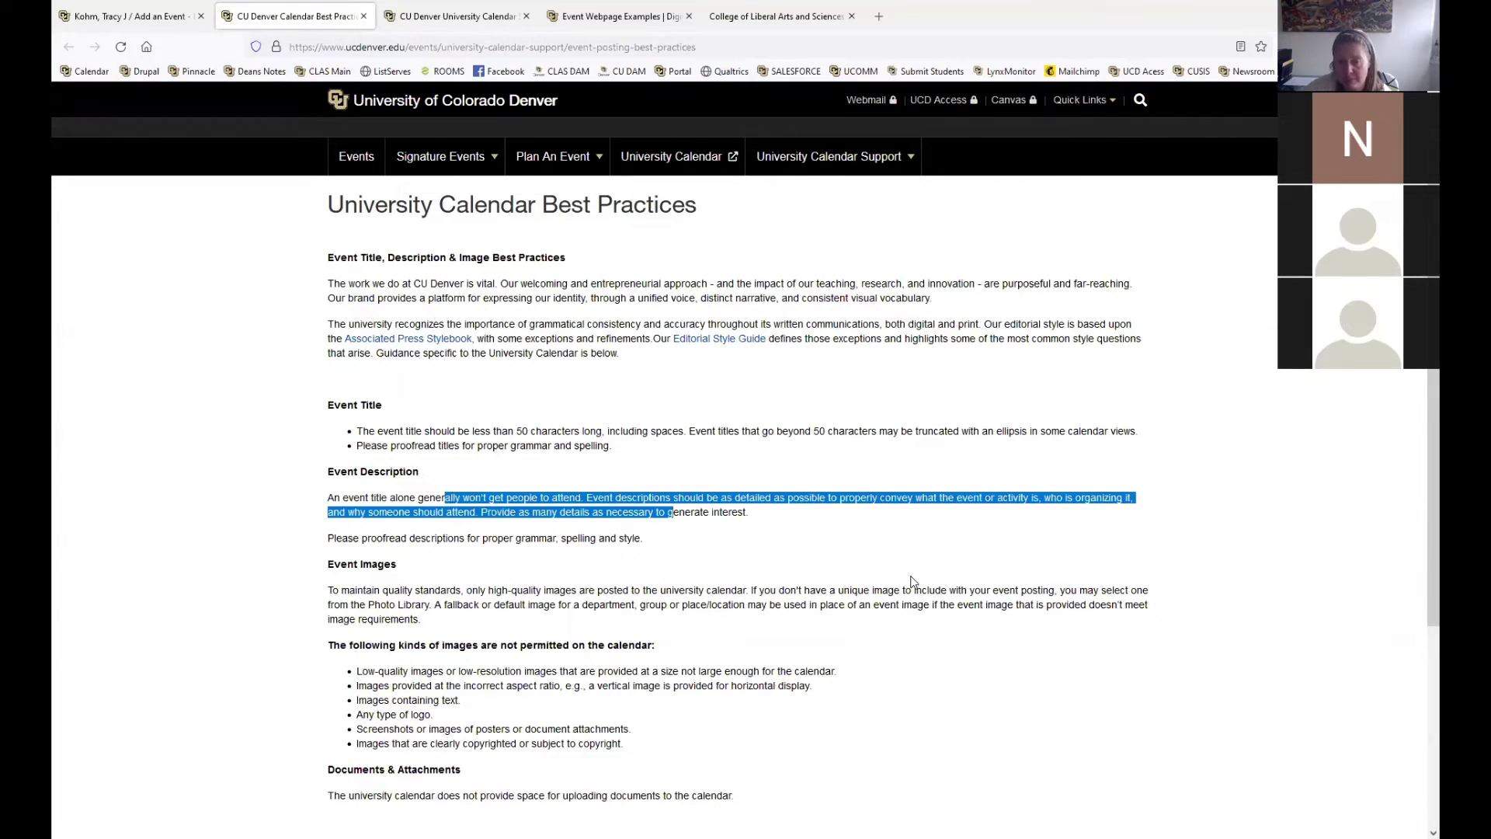
click(945, 564)
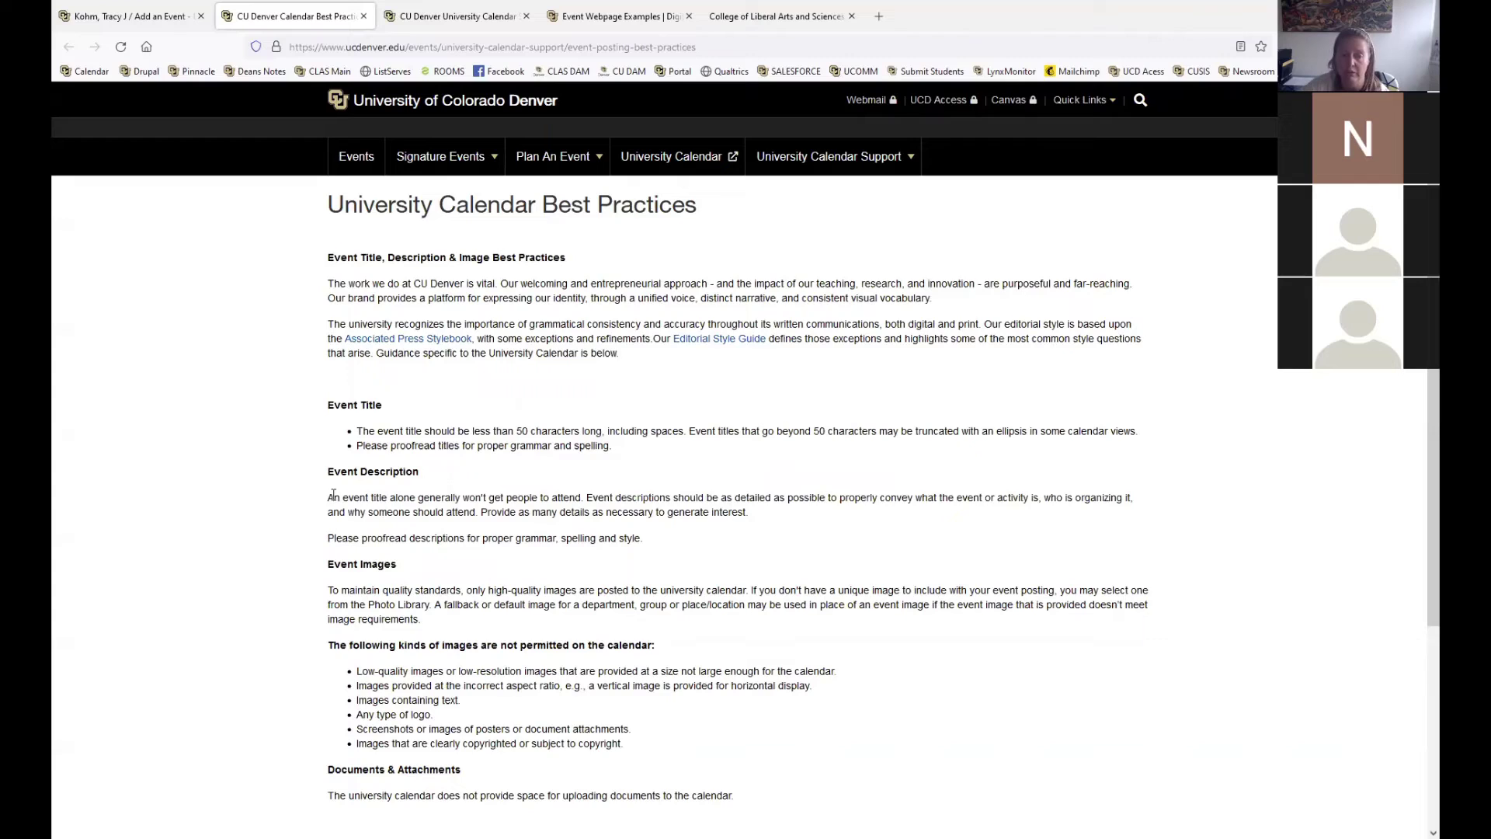
drag(328, 497, 661, 546)
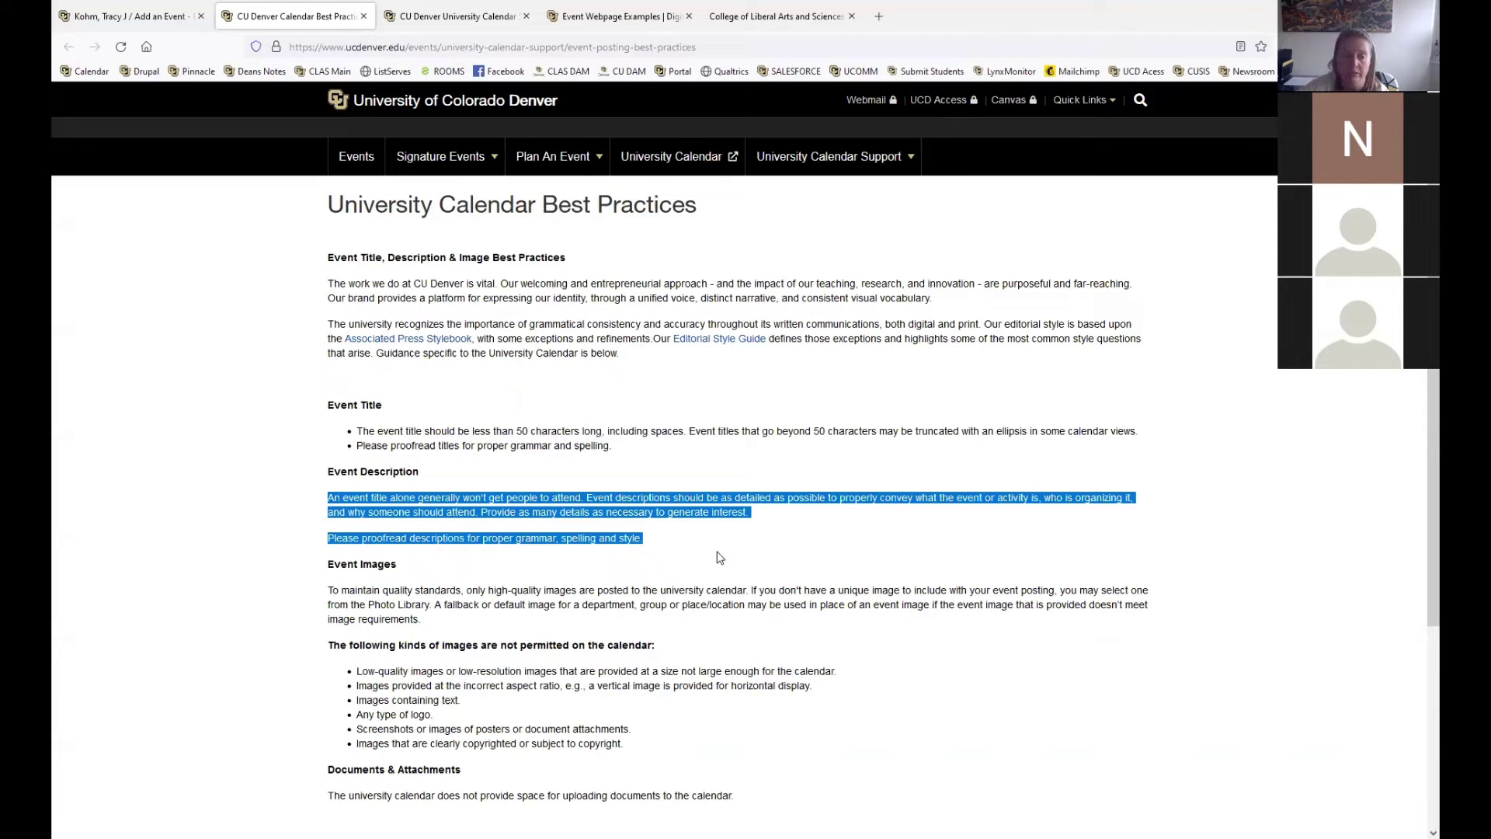
click(742, 587)
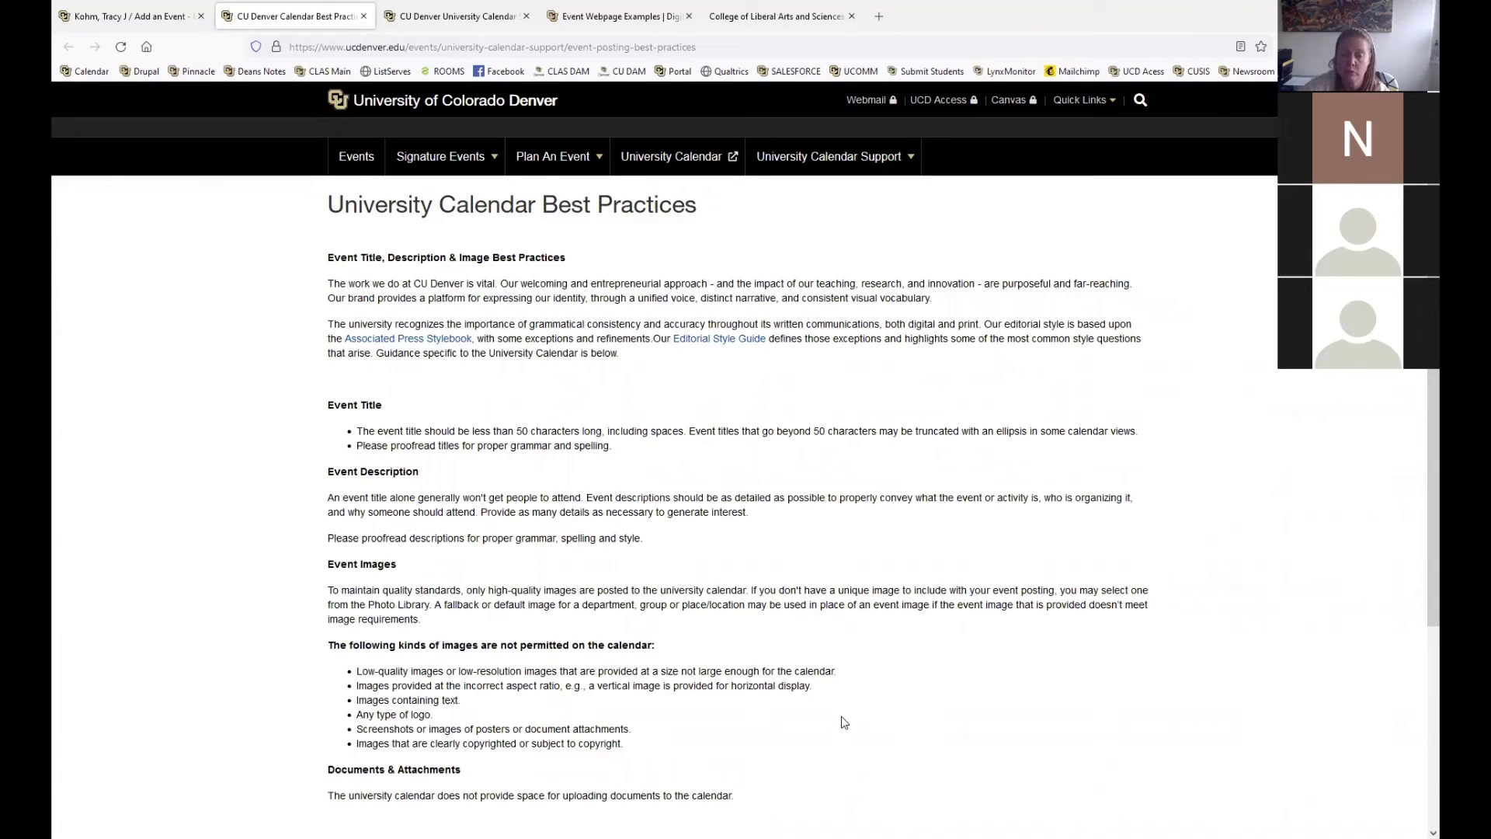
scroll(1421, 606, down, 2)
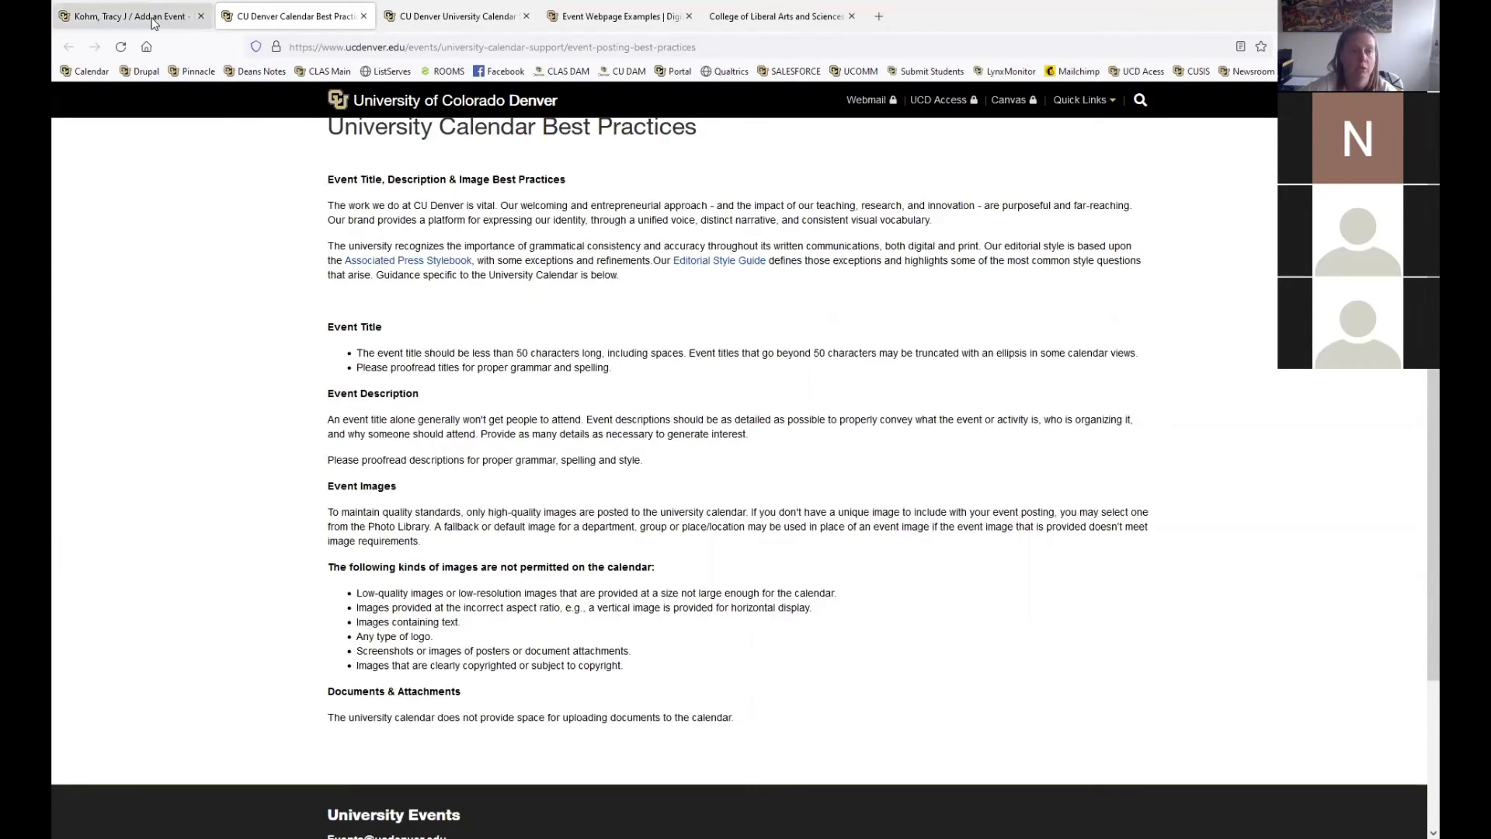
- Leave the event form for the University Calendar homepage and examine the photos and titles in the All Events listing
click(128, 16)
click(70, 48)
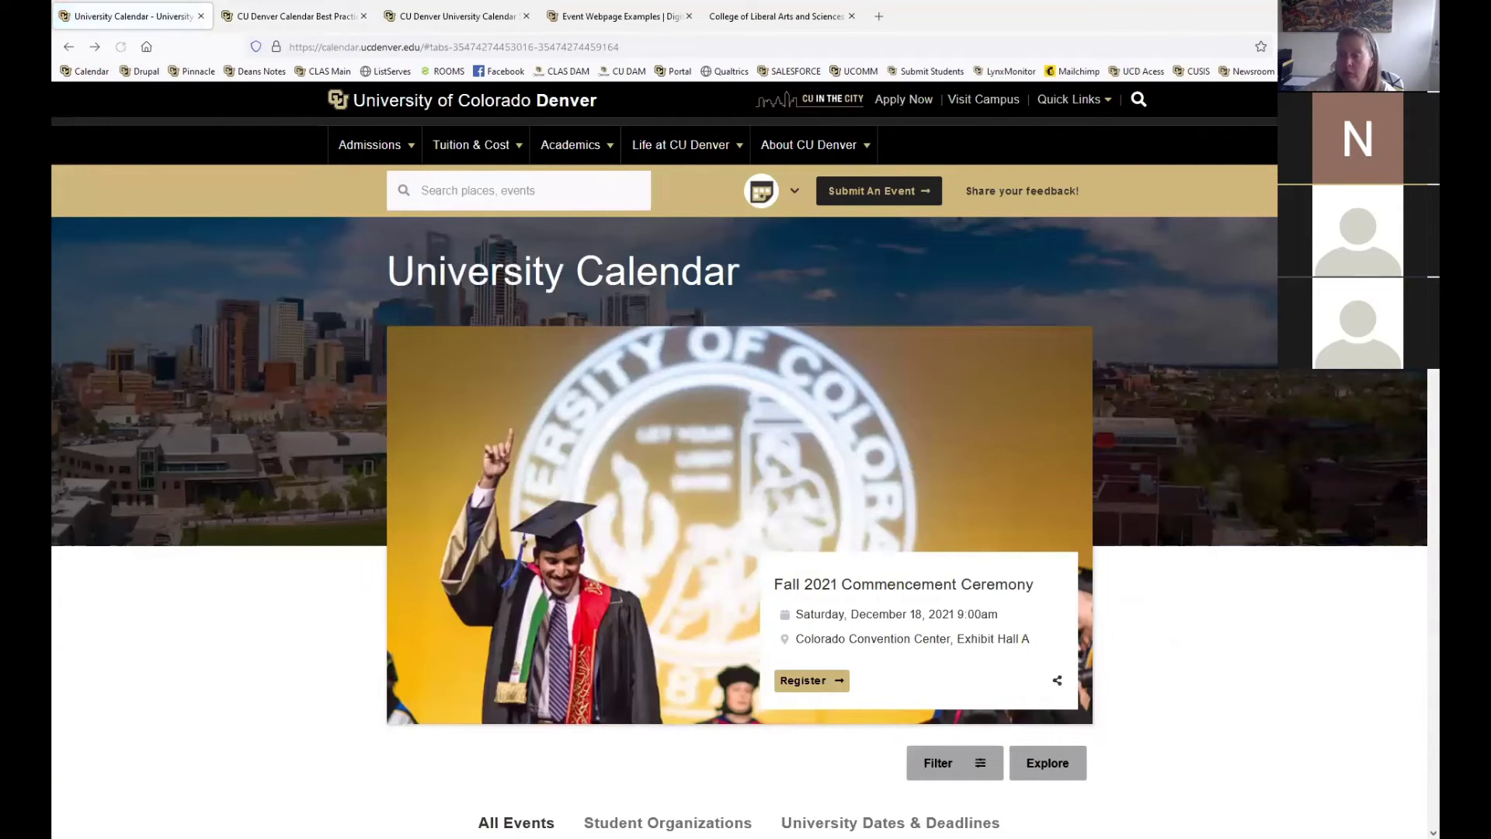
scroll(740, 458, down, 10)
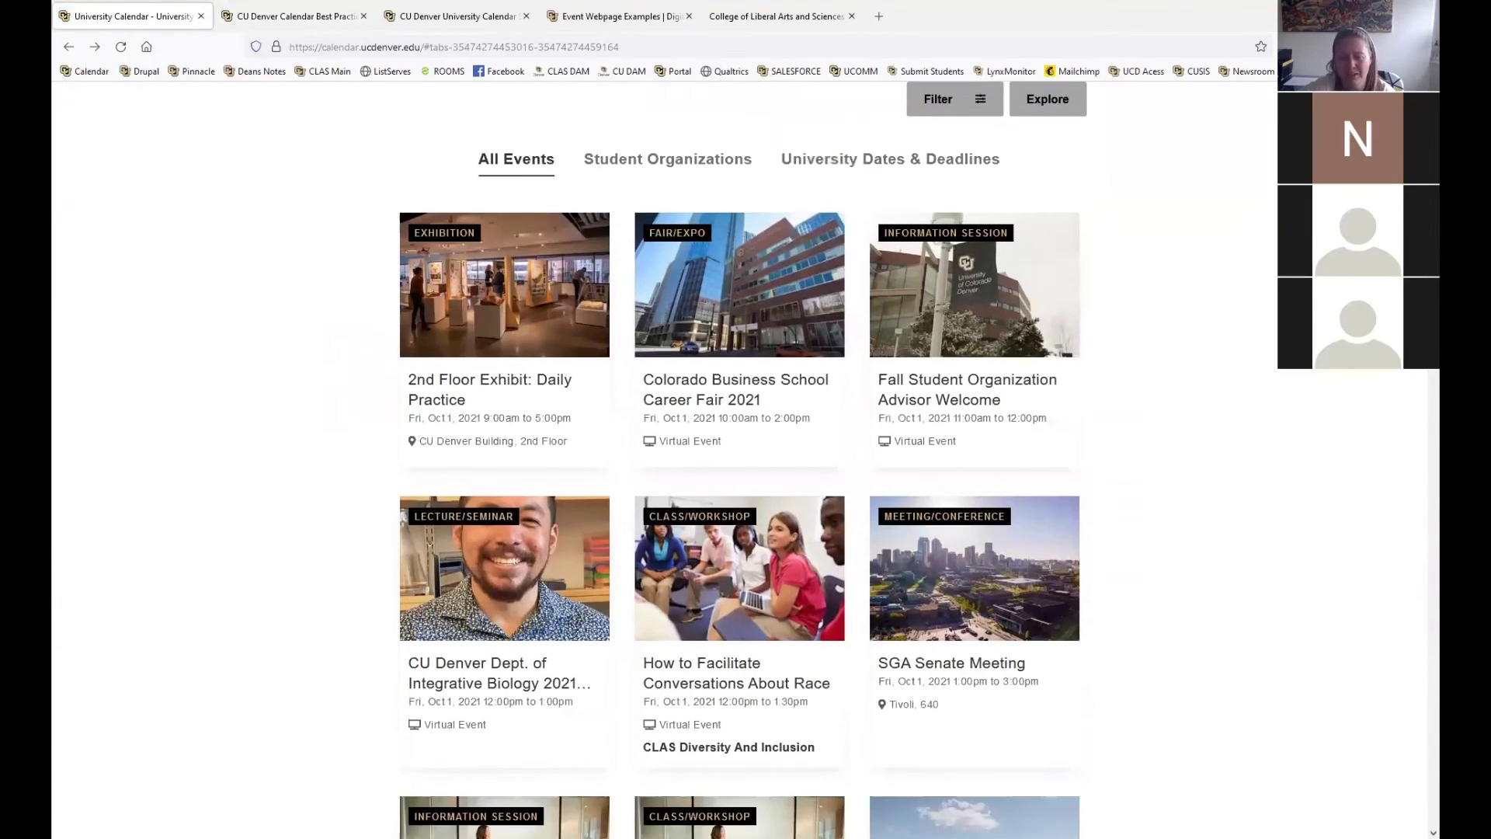
scroll(739, 458, down, 4)
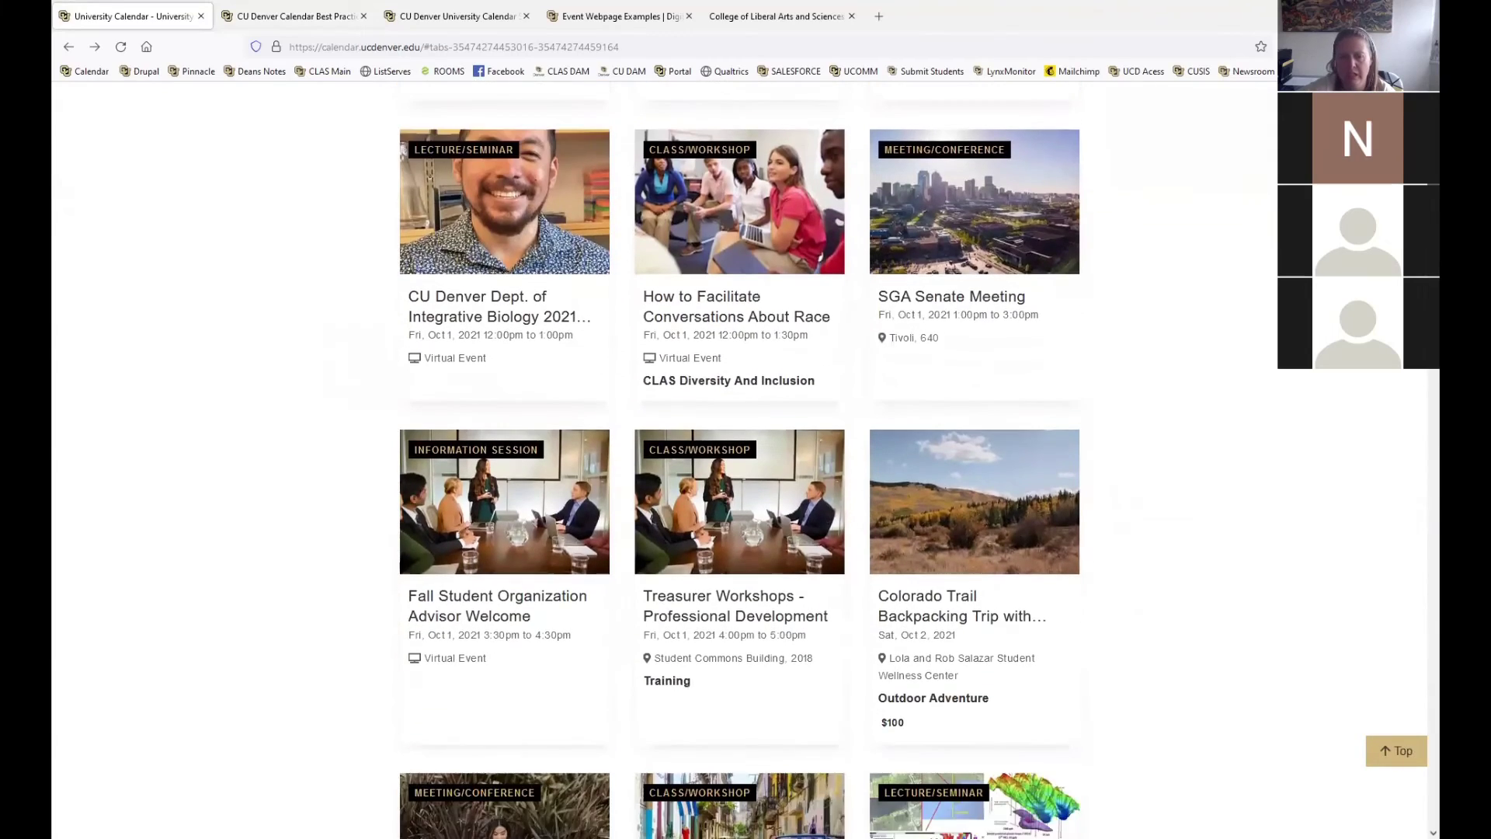
scroll(739, 458, down, 6)
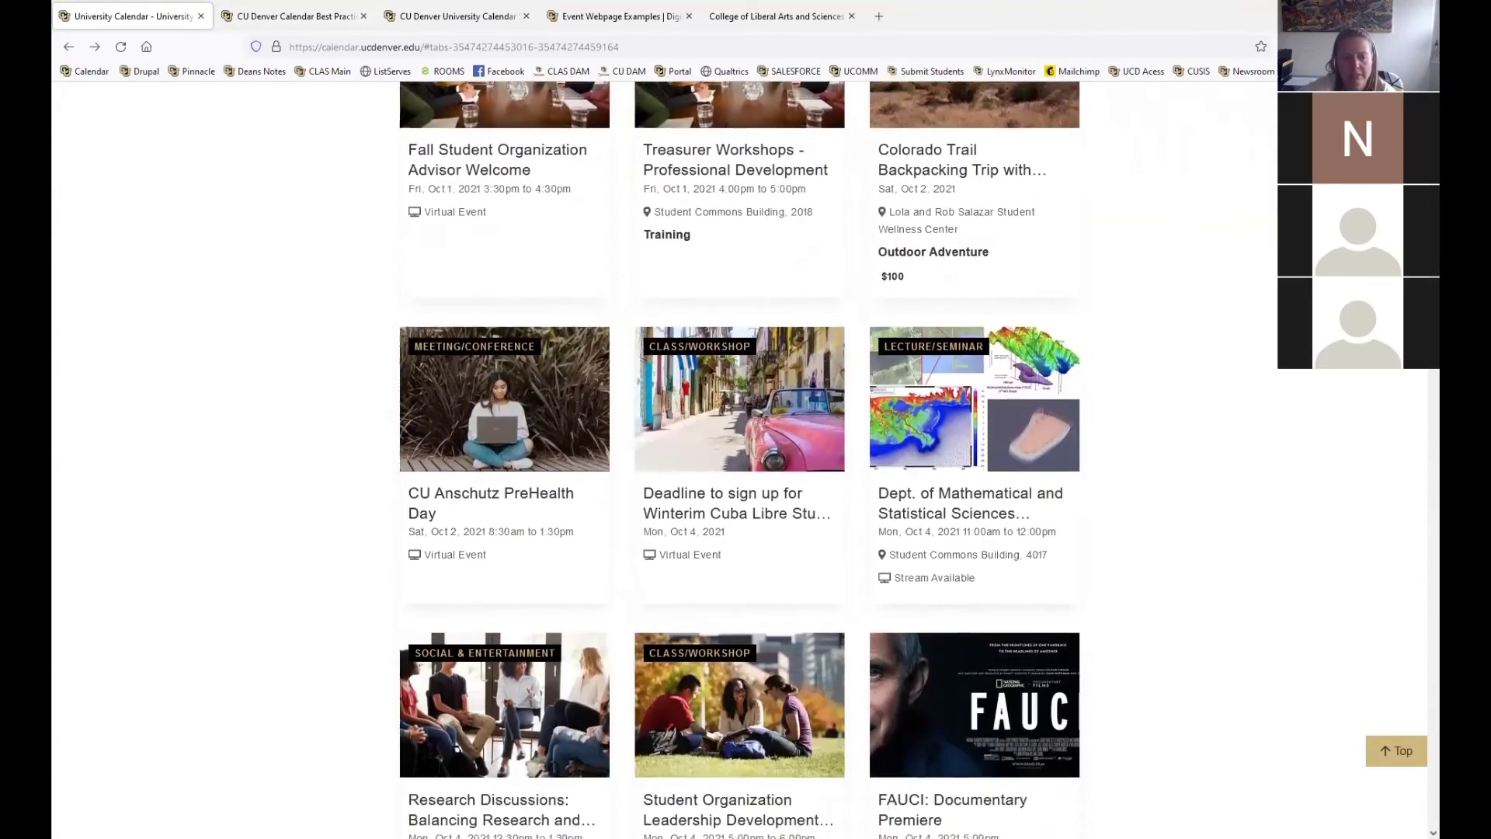
scroll(739, 458, down, 5)
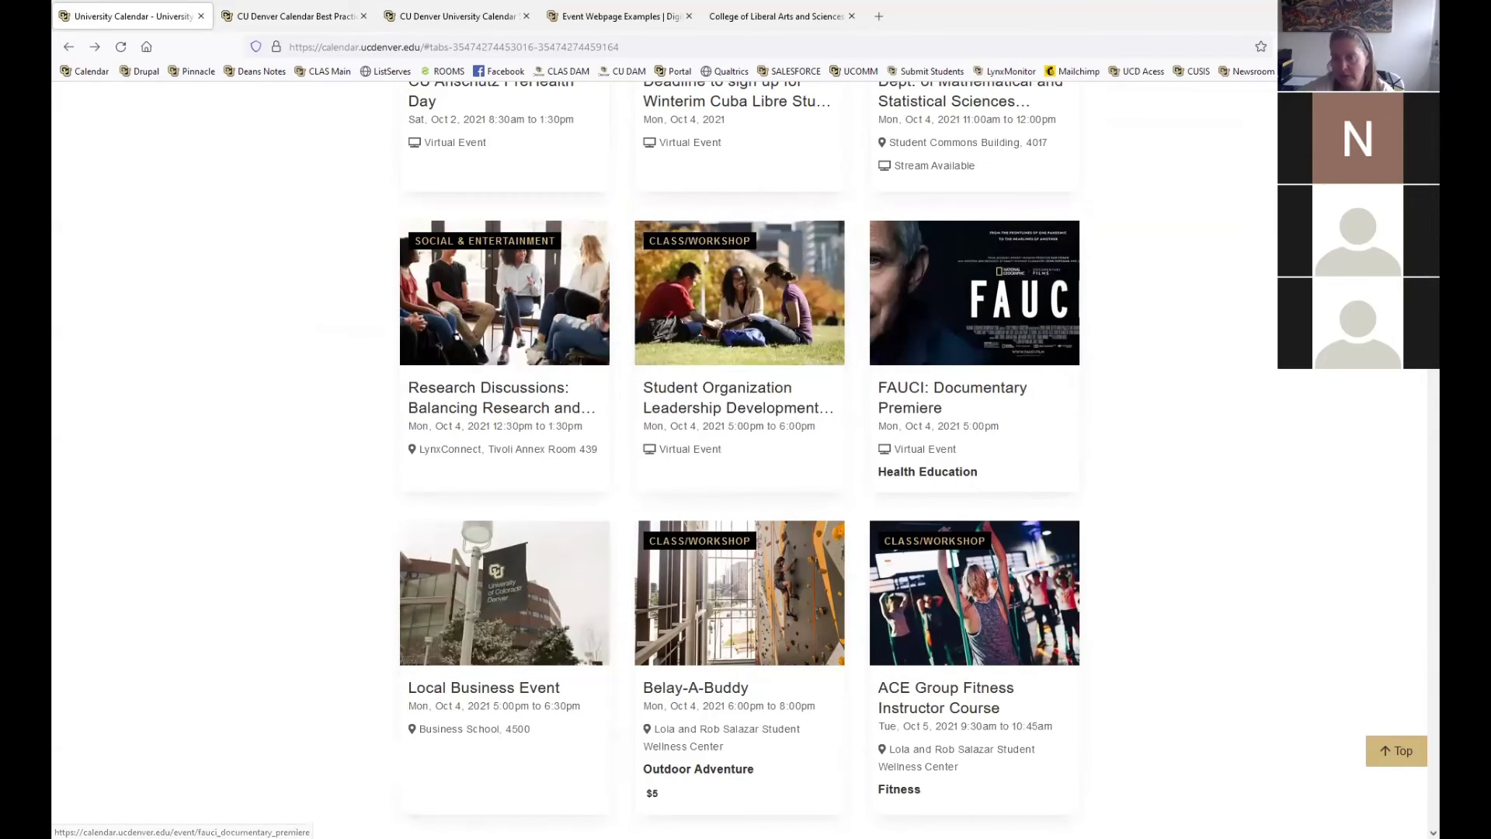
scroll(739, 459, down, 8)
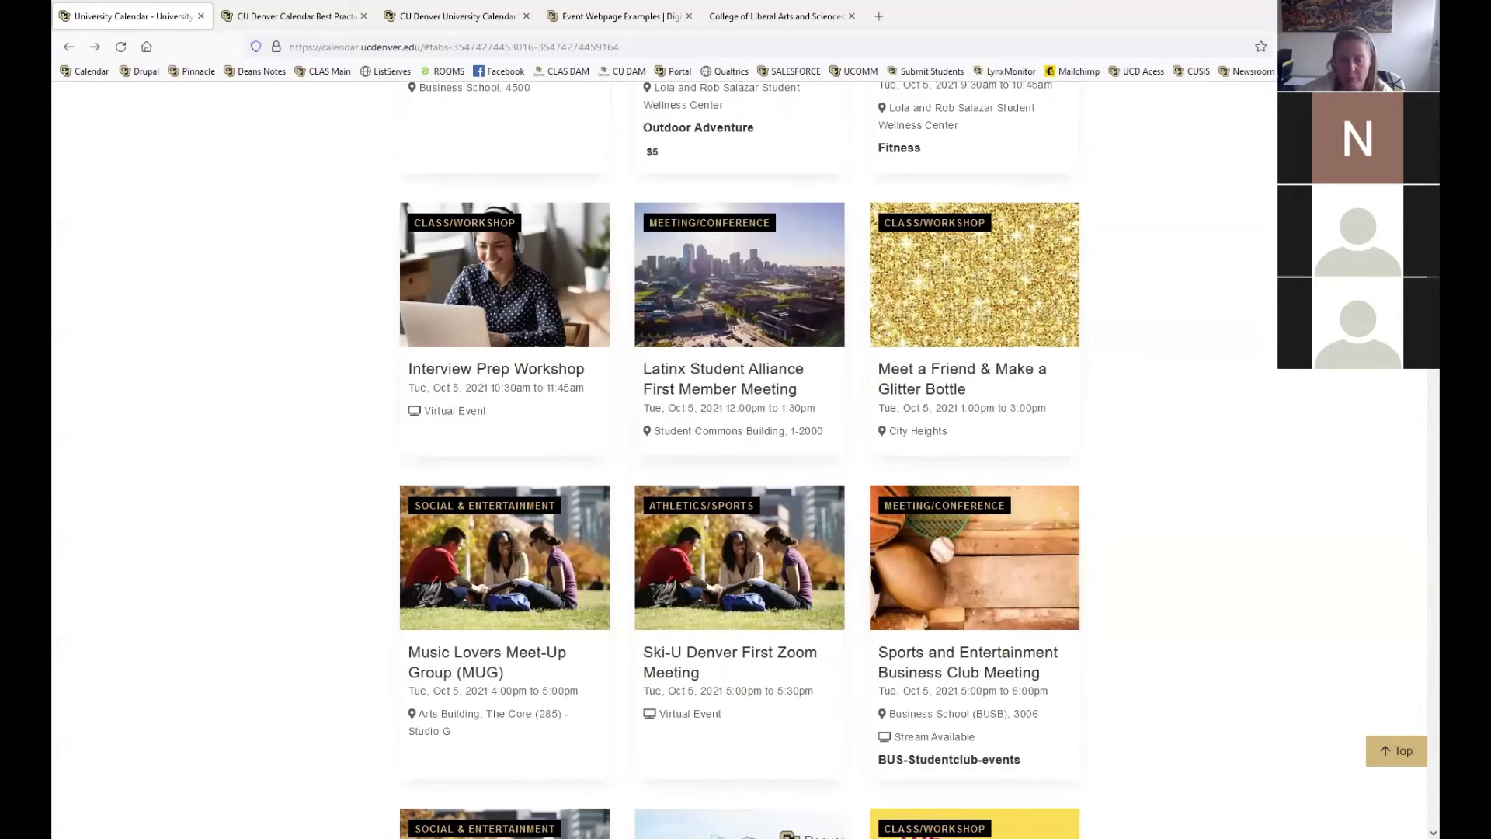
scroll(1421, 439, down, 3)
scroll(739, 459, down, 4)
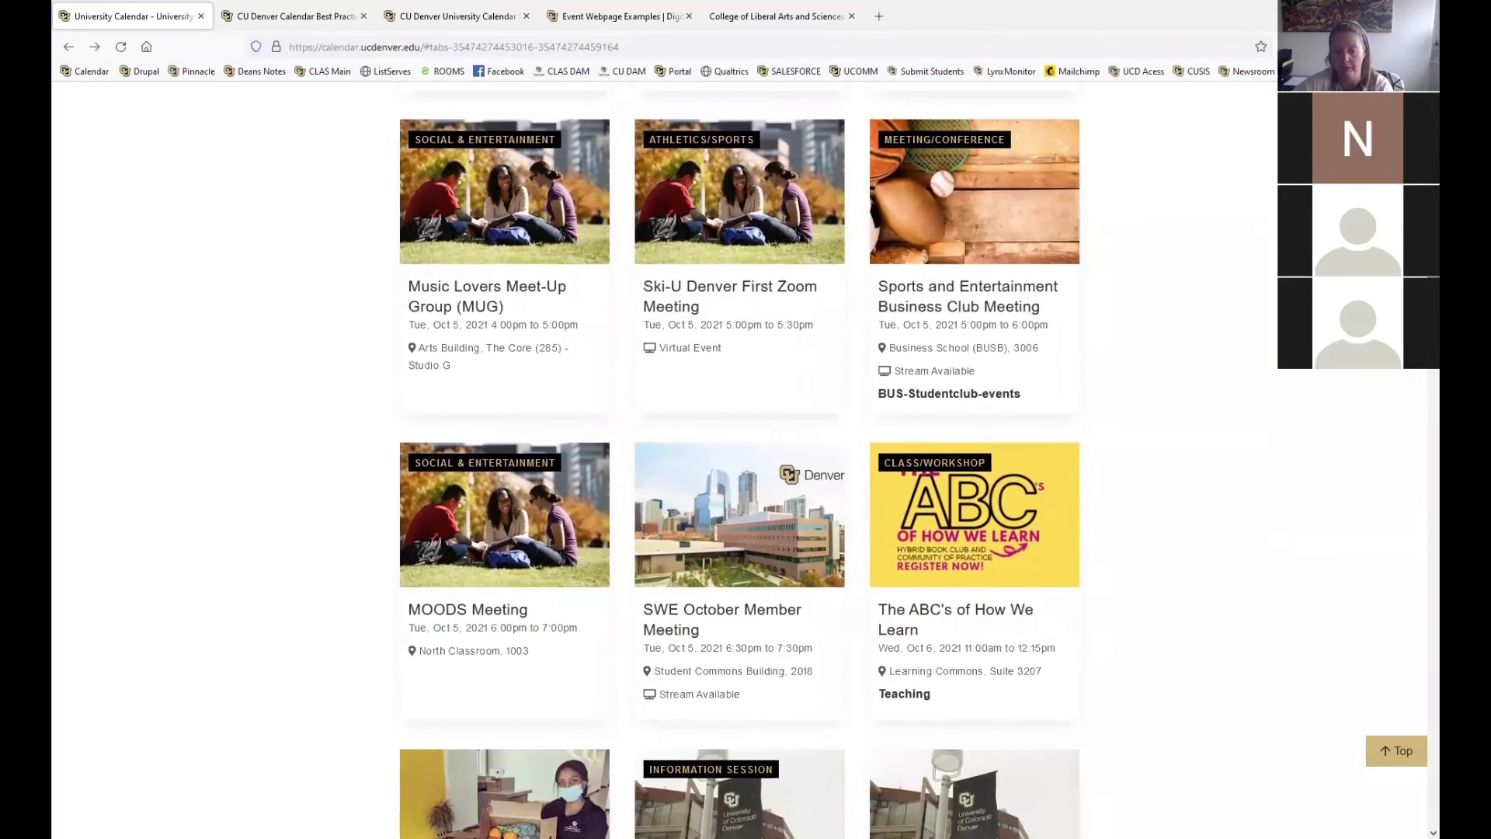
scroll(871, 578, down, 8)
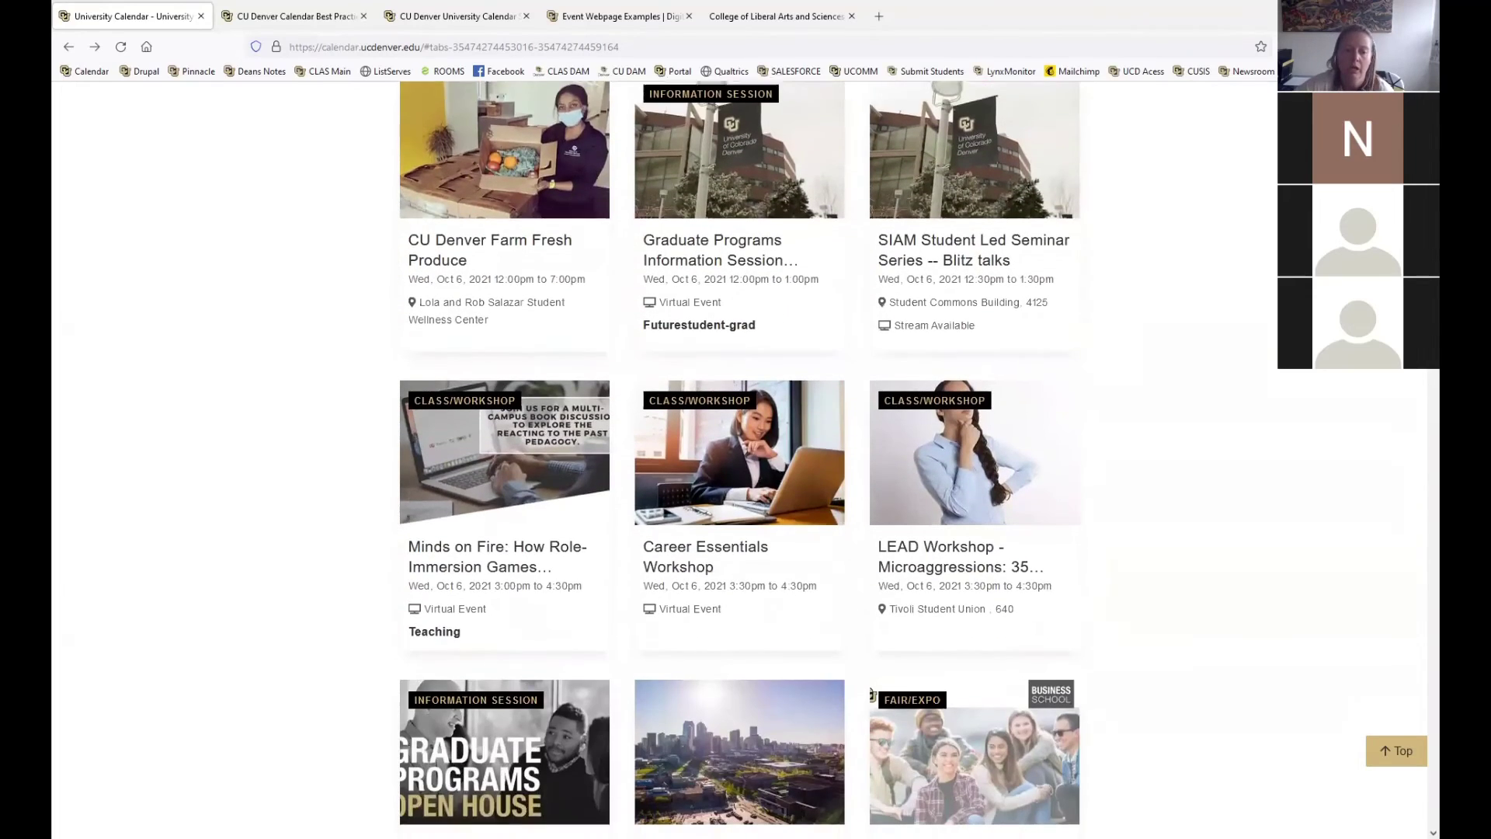
scroll(1420, 375, down, 2)
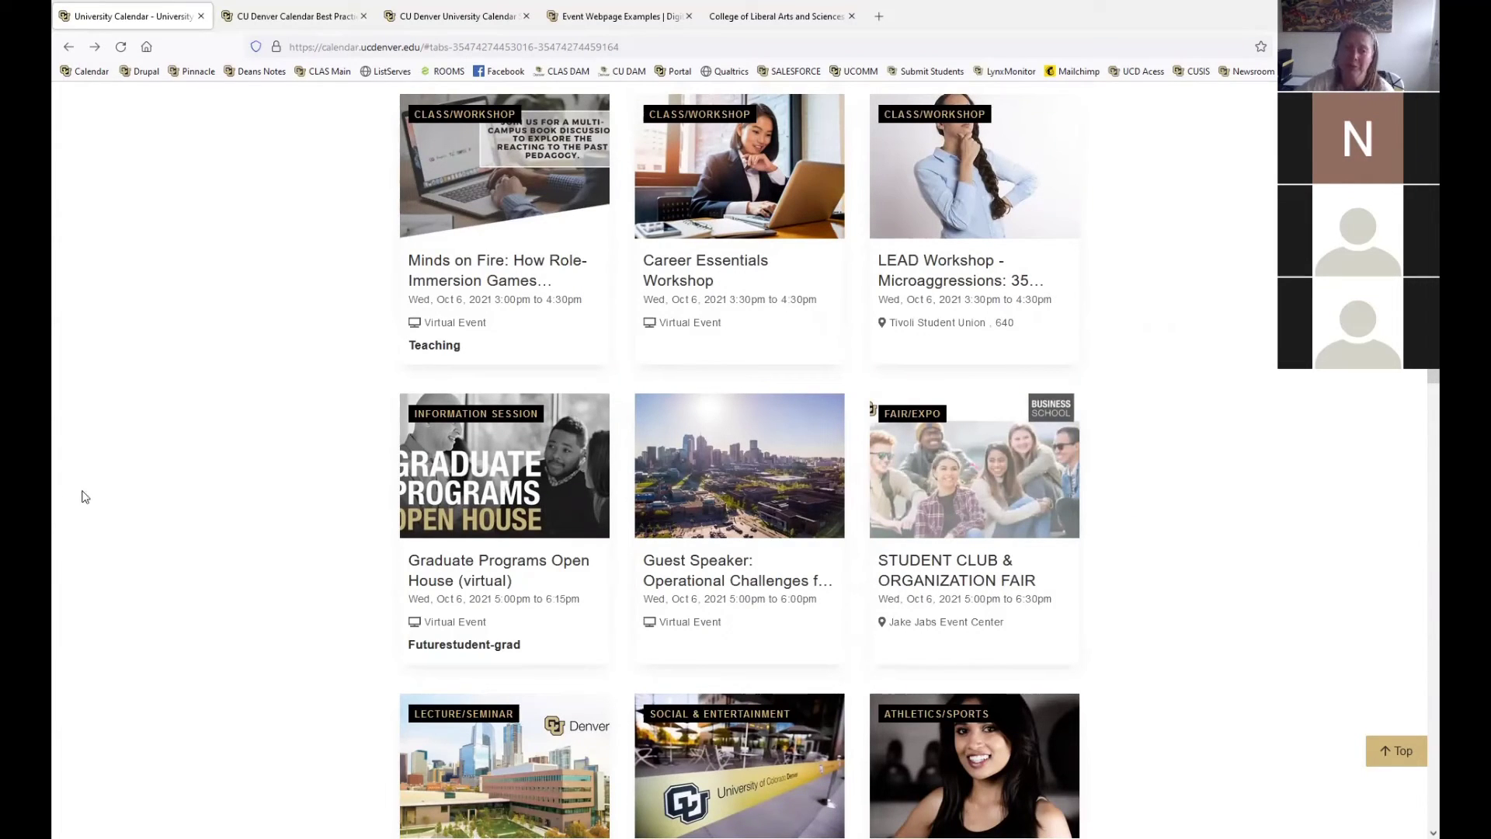
- Open the October 8 CU Denver Dept. of Integrative 2021 Fall Seminars event and review its description
mouse_move(454, 505)
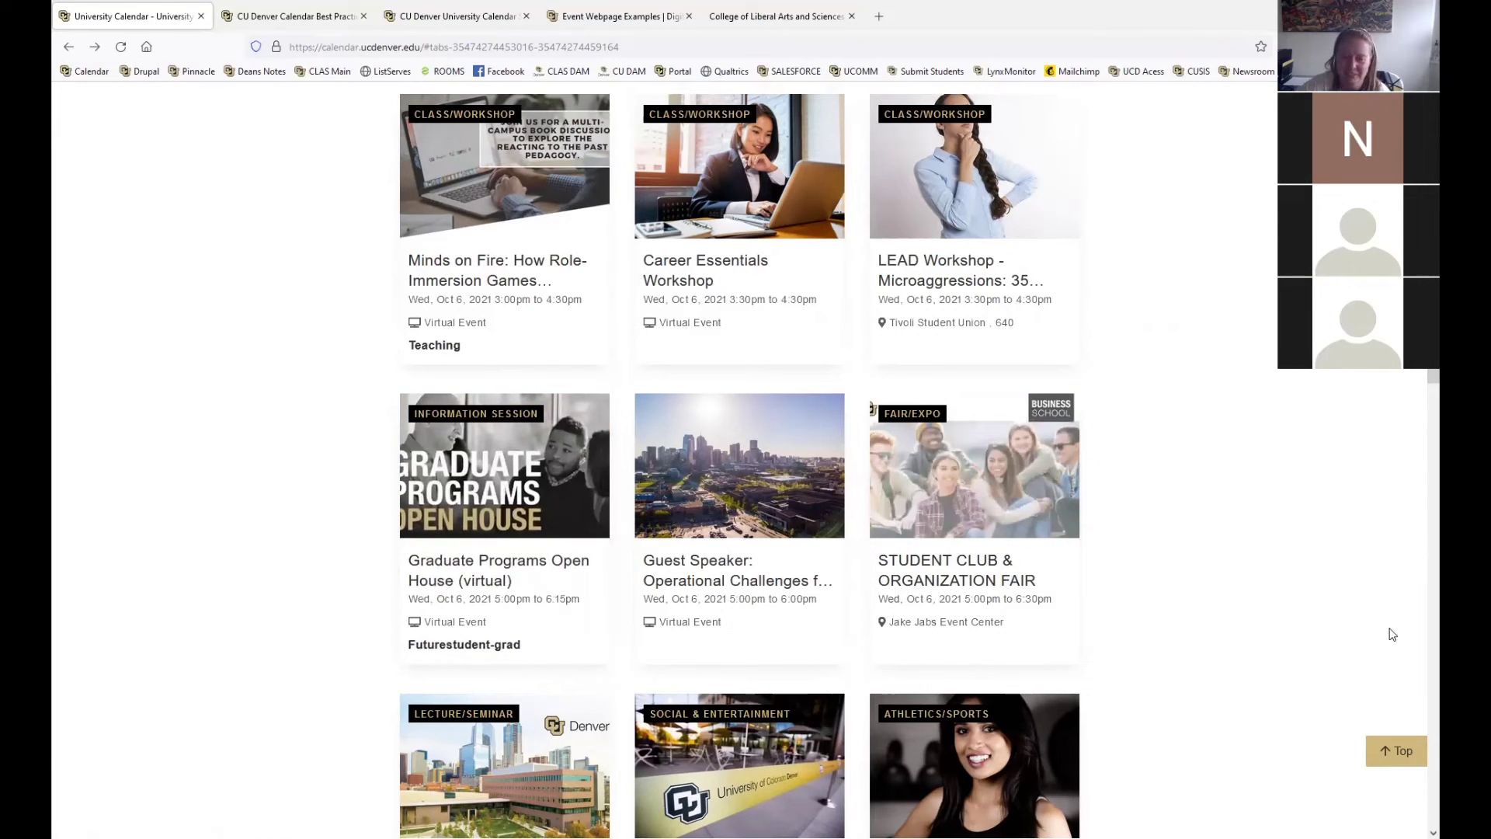
drag(1420, 371, 1420, 434)
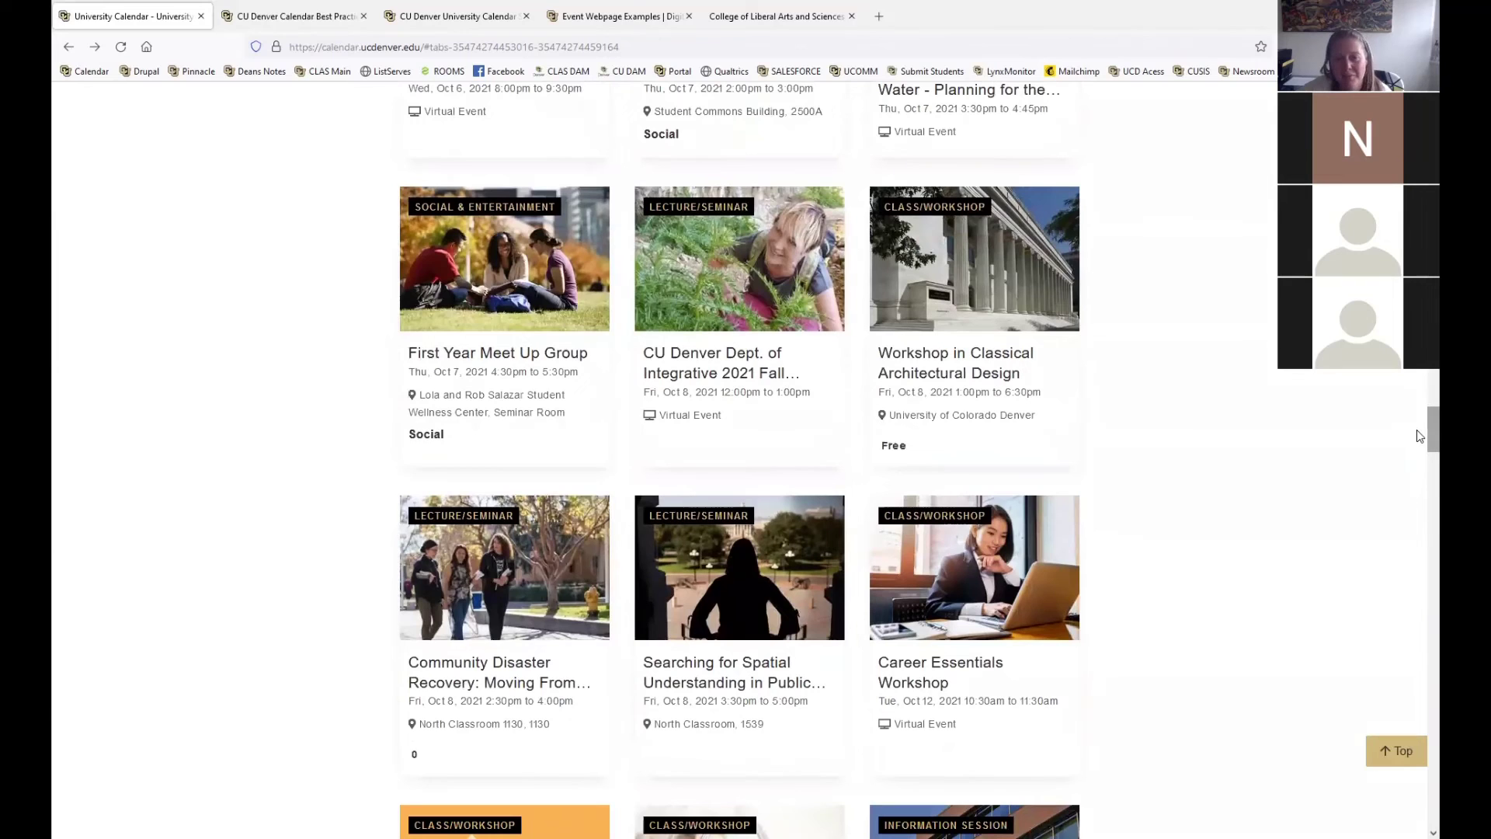
click(693, 363)
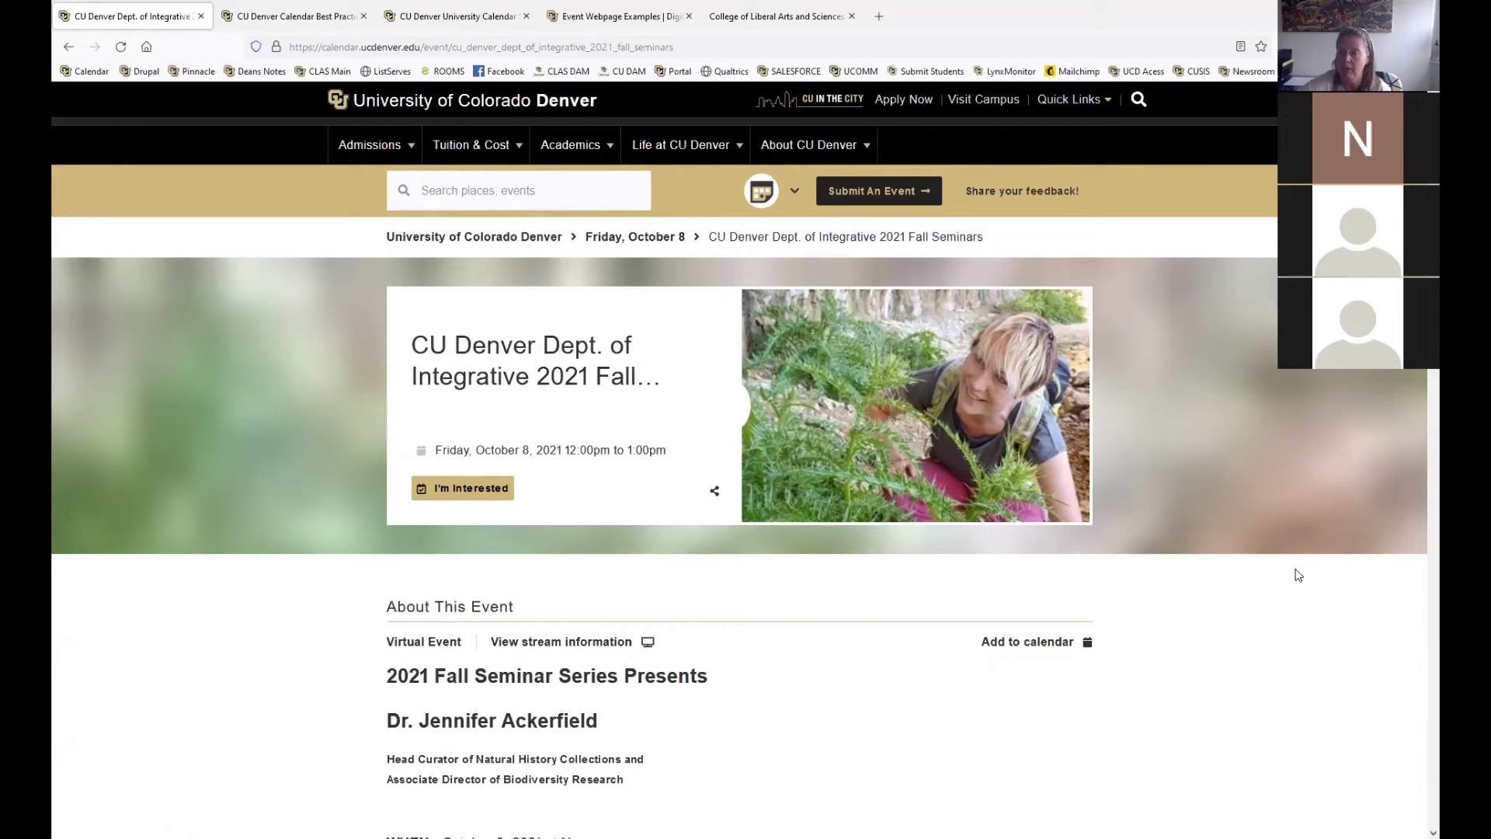
scroll(1420, 422, down, 5)
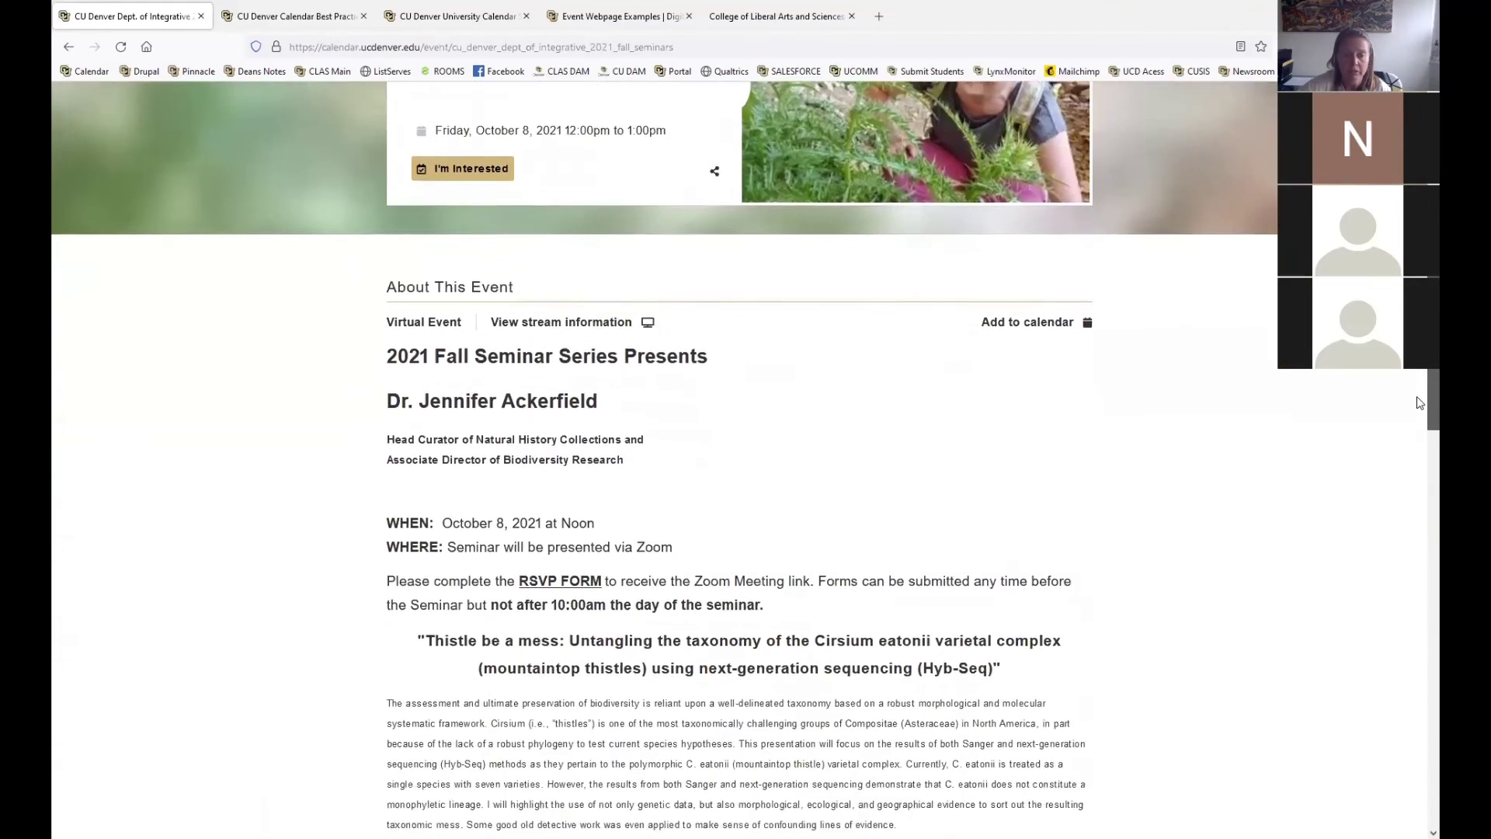
- Review the rest of the fall seminar event page, including its description, Event Details filters and Dial-In Information
scroll(1420, 421, down, 3)
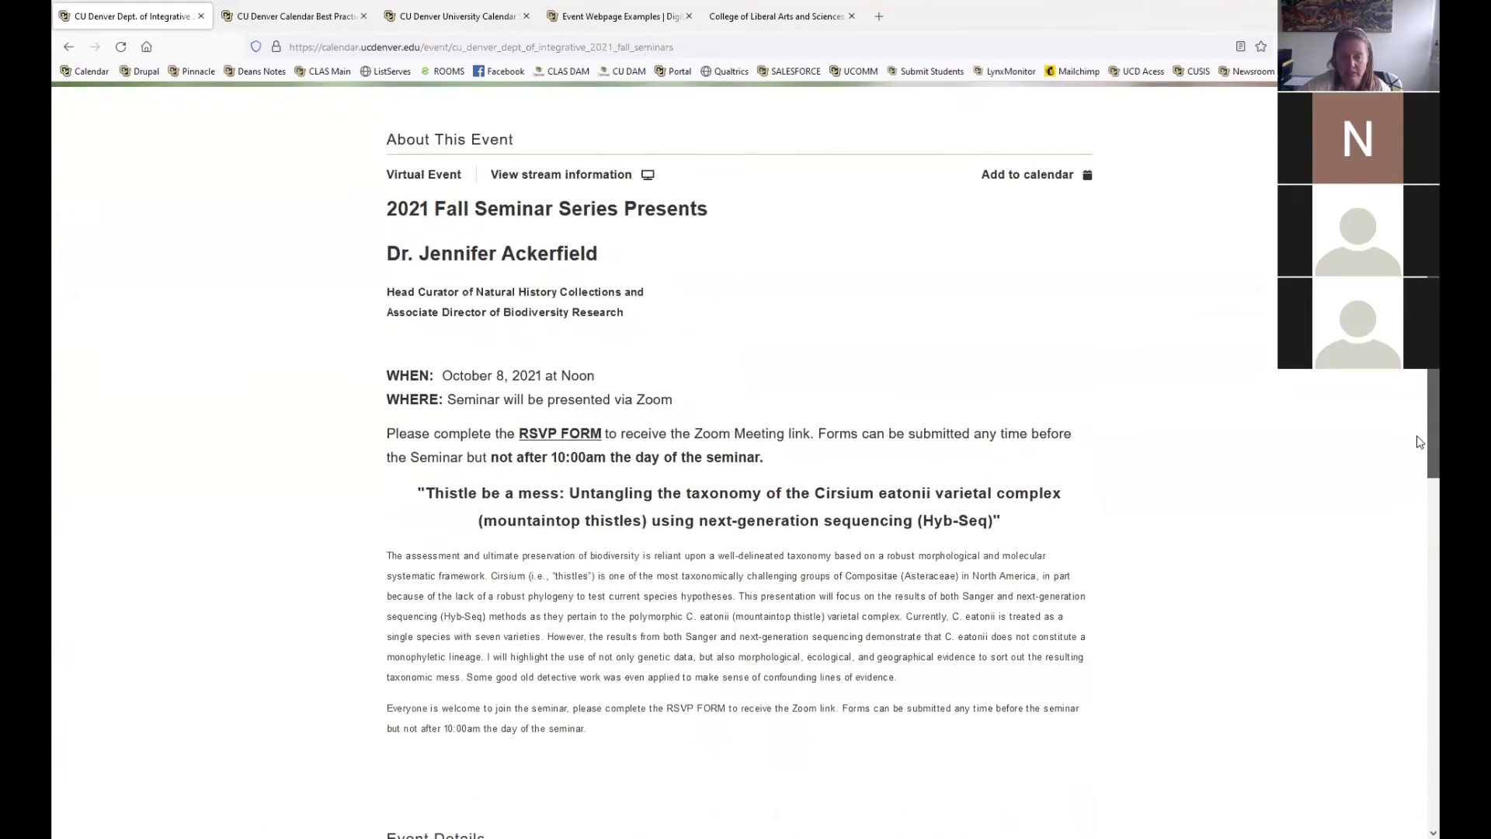
scroll(1420, 500, down, 3)
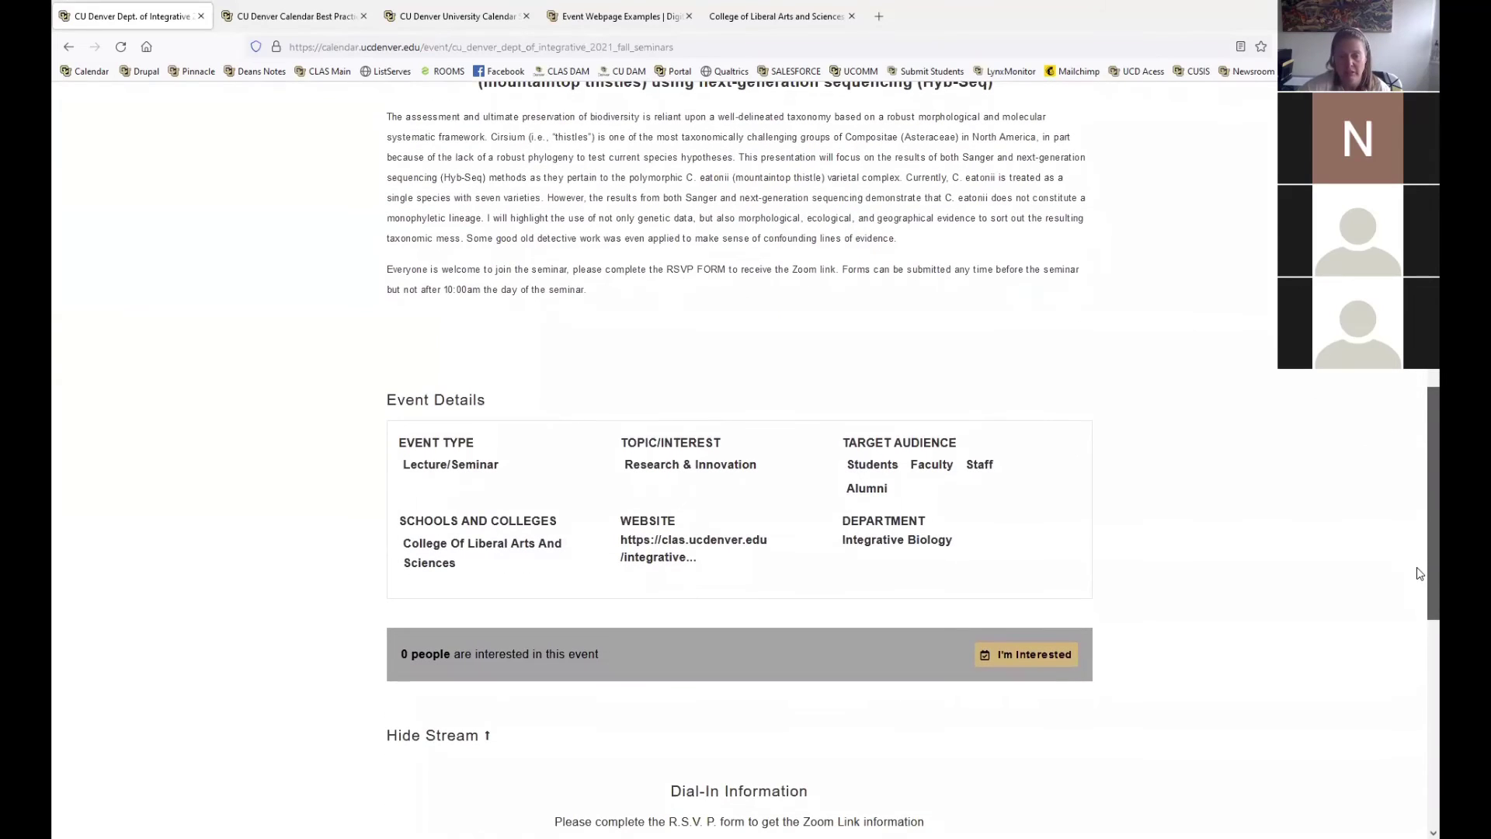
scroll(1420, 573, down, 1)
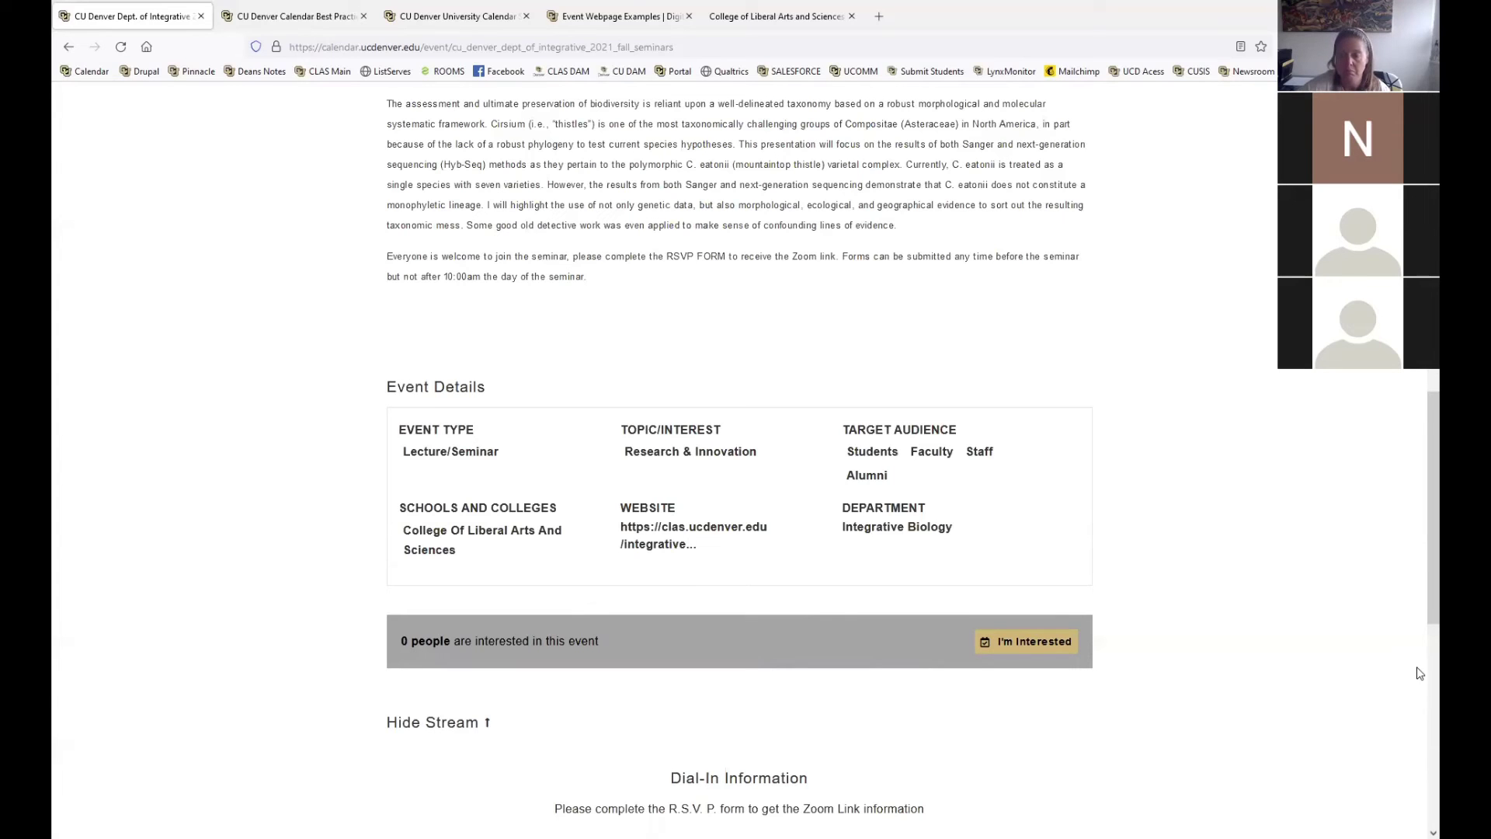
drag(1417, 608, 1421, 311)
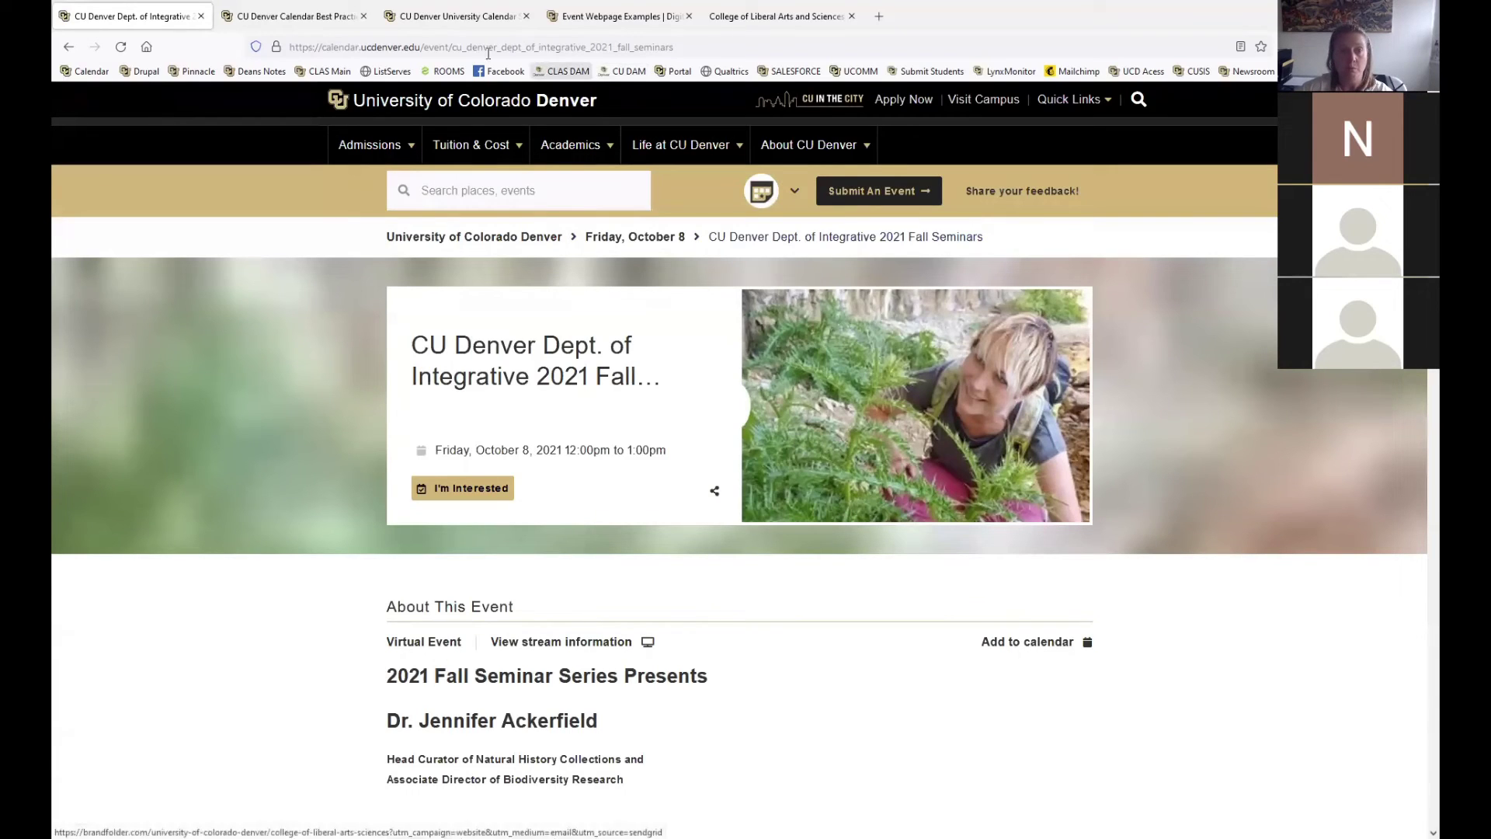
- Open the University Calendar Support page and highlight "approved room reservation" under Events Not Approved to the Calendar
click(447, 16)
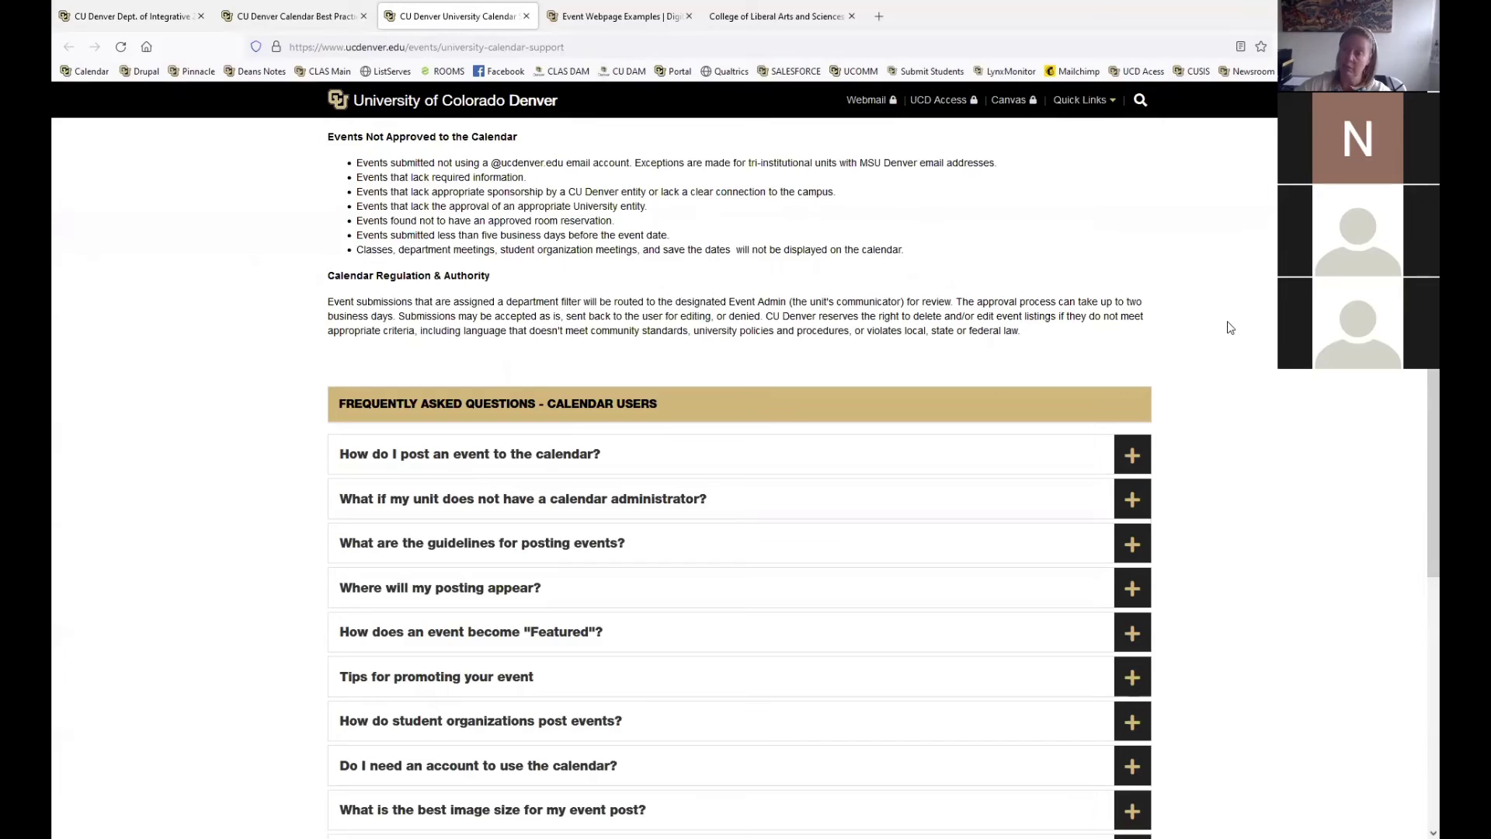
scroll(1420, 385, up, 6)
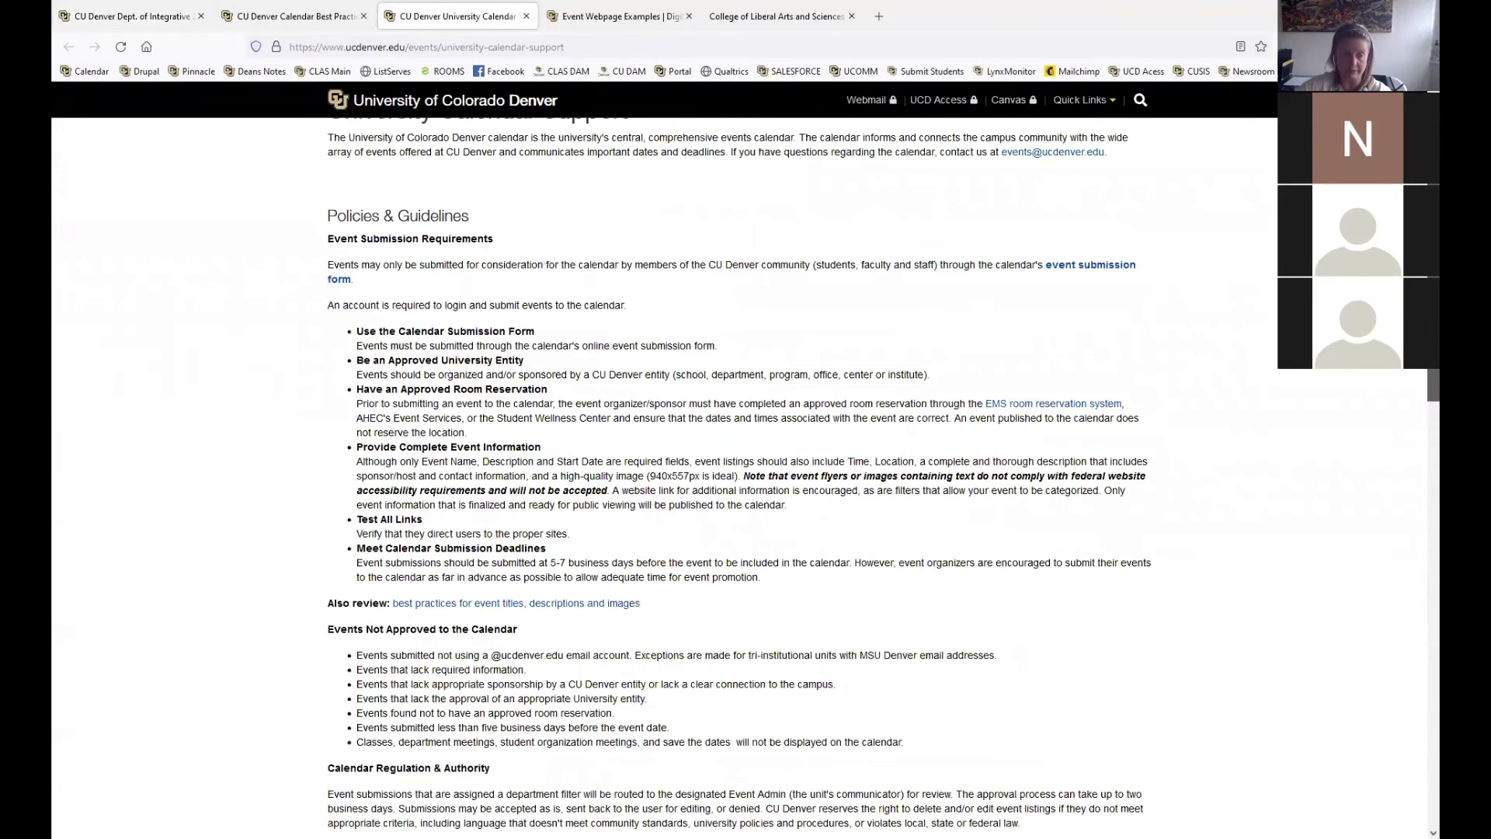
scroll(738, 477, down, 5)
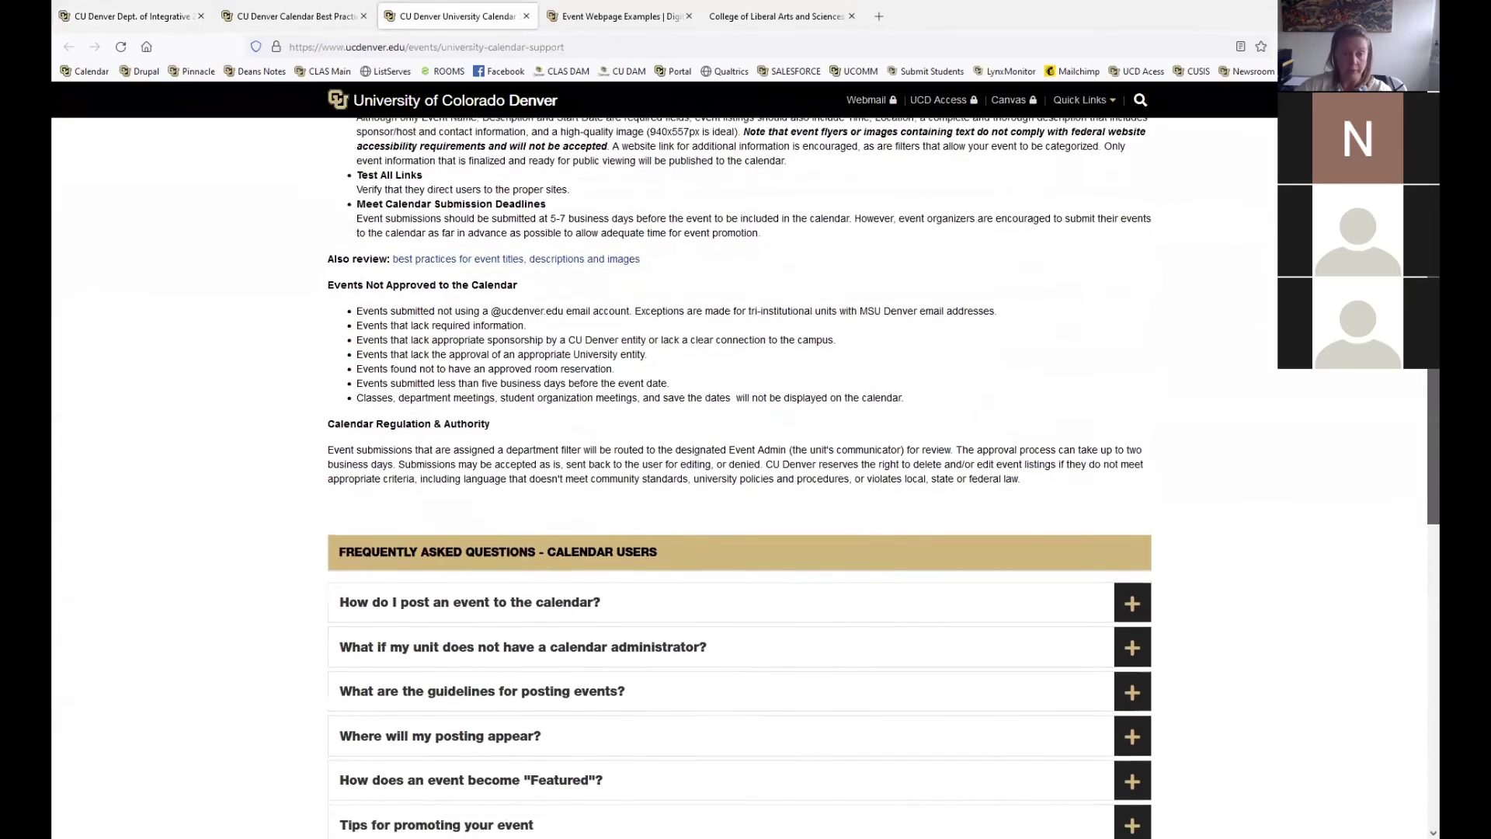
scroll(1416, 379, down, 2)
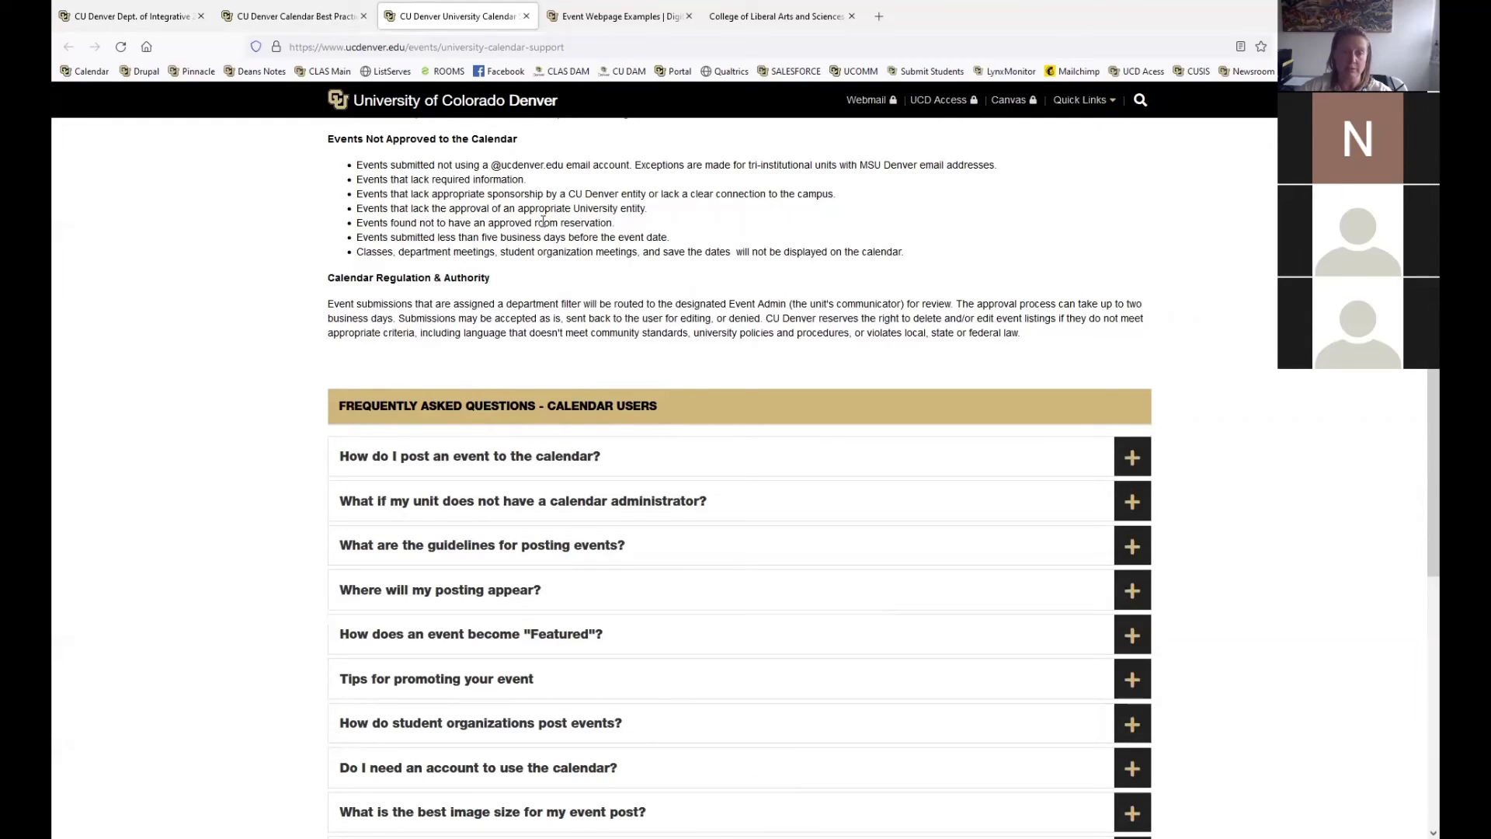
drag(394, 221, 608, 223)
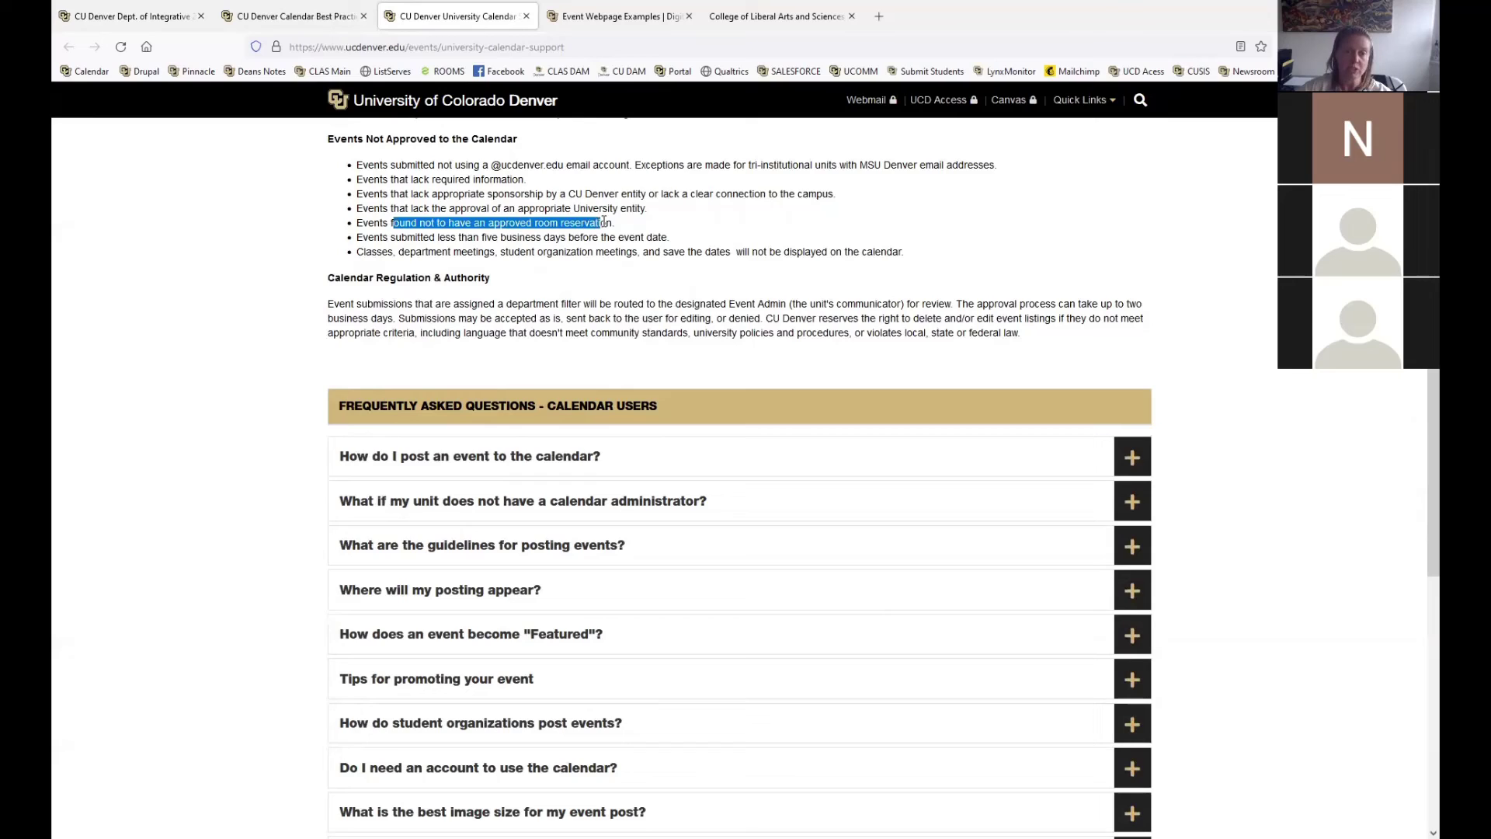
click(494, 226)
drag(487, 223, 612, 223)
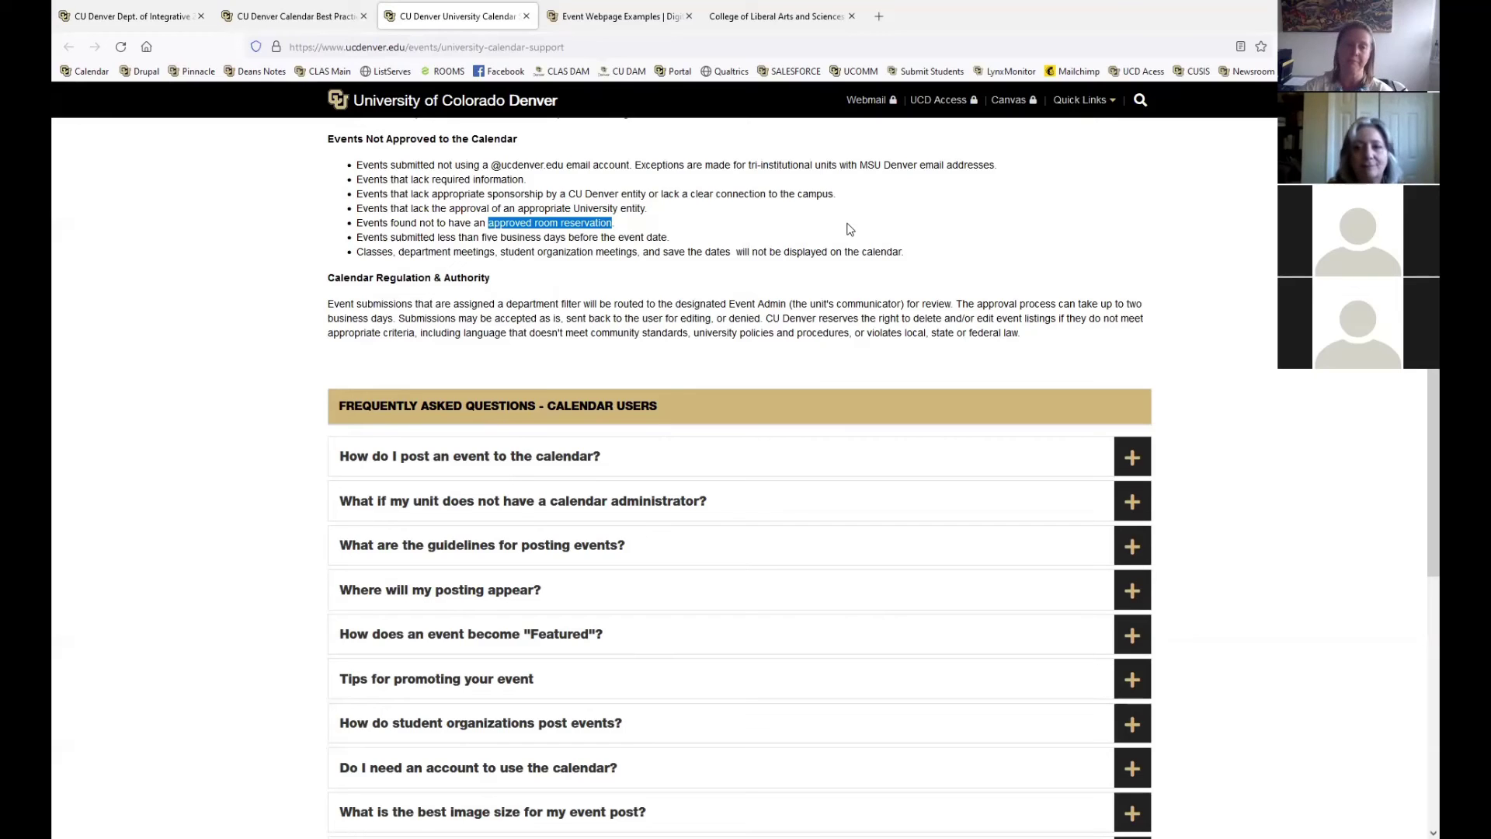
- Examine the Webpages, Photos & Images and Event Webpage Examples pages of the Digital Accessibility and Inclusive Content site
click(592, 19)
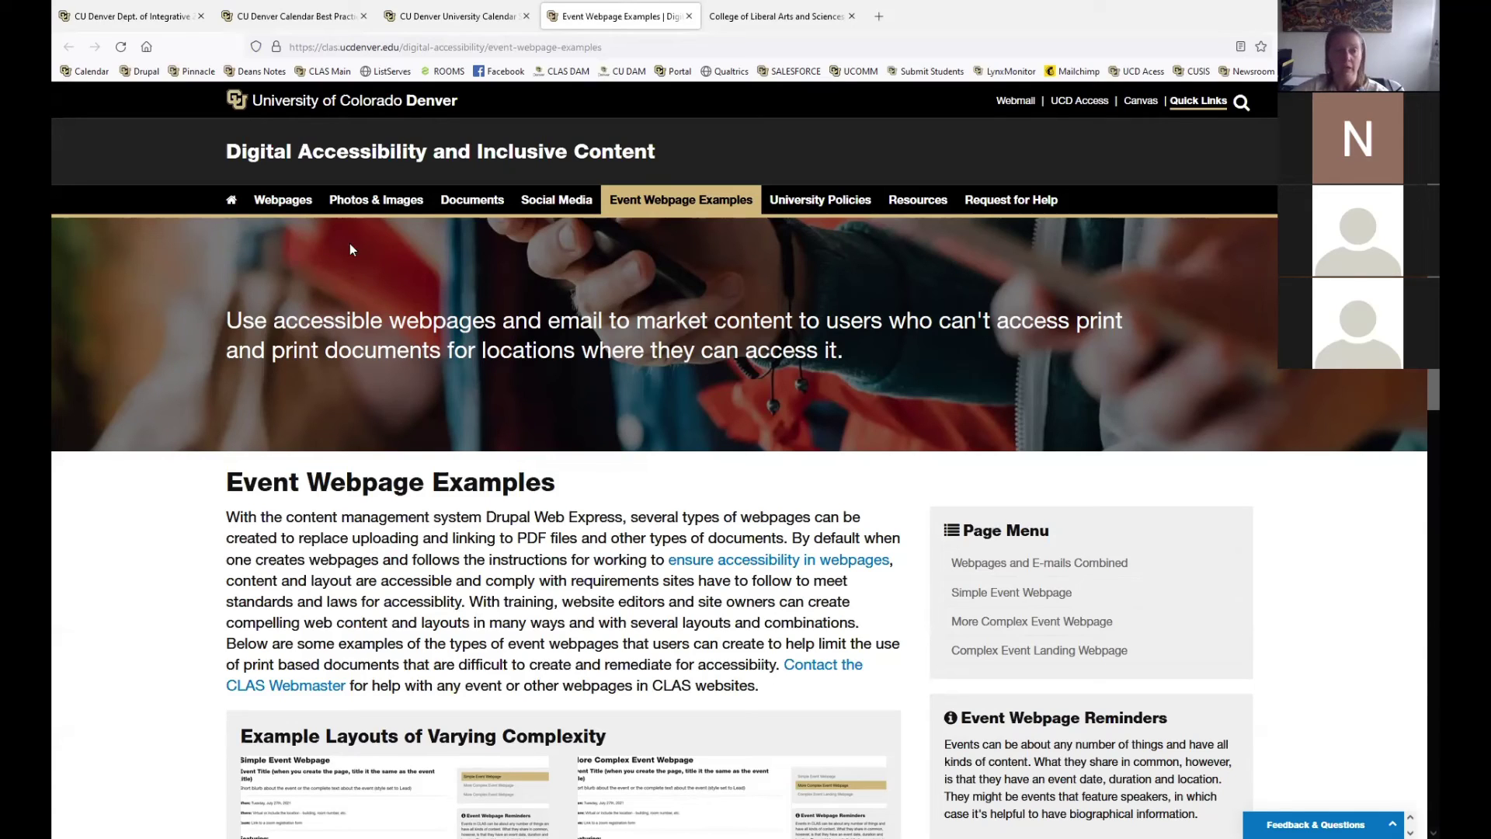
click(277, 203)
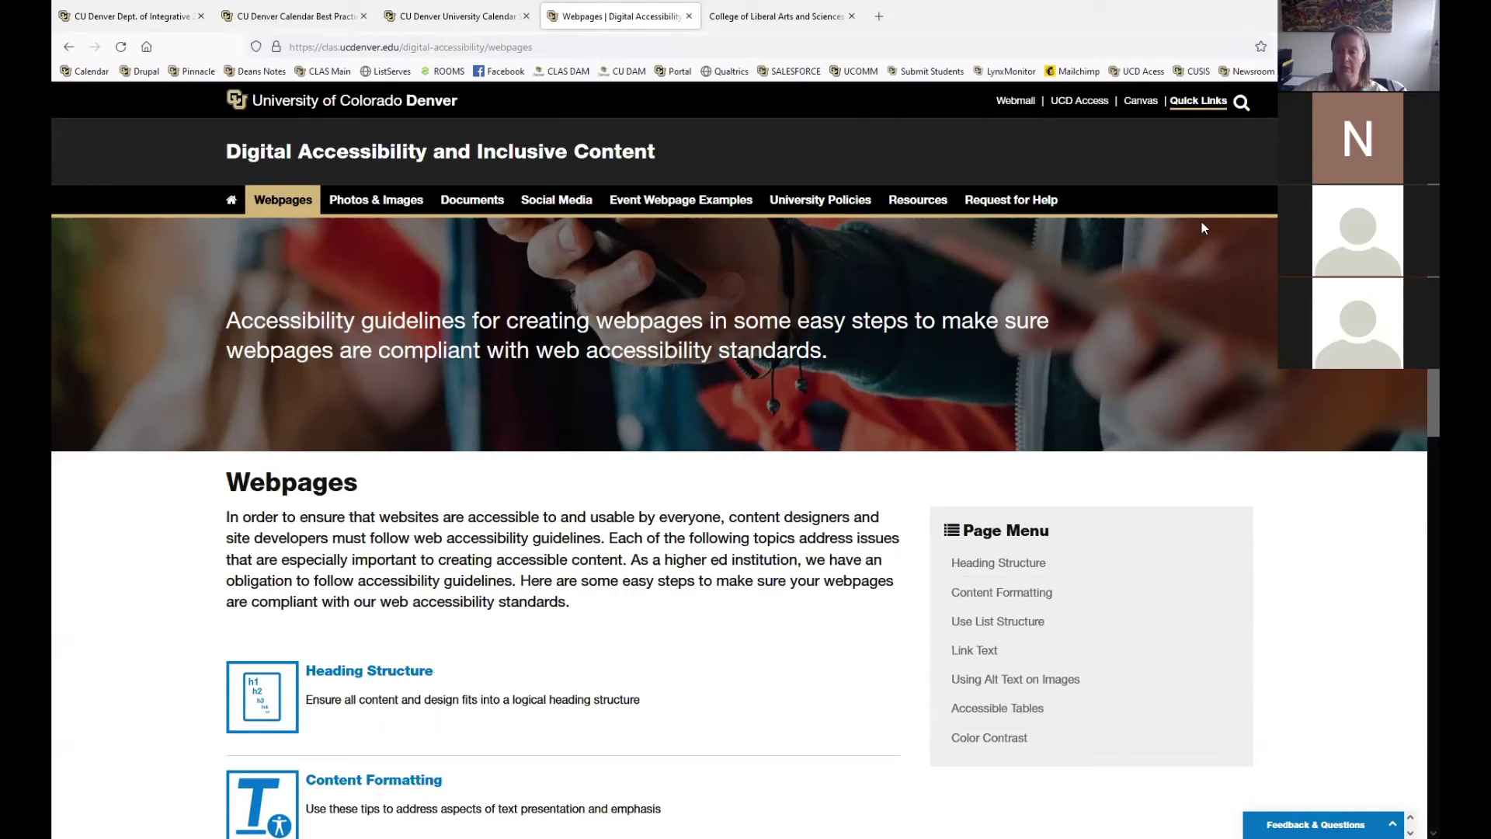
click(376, 203)
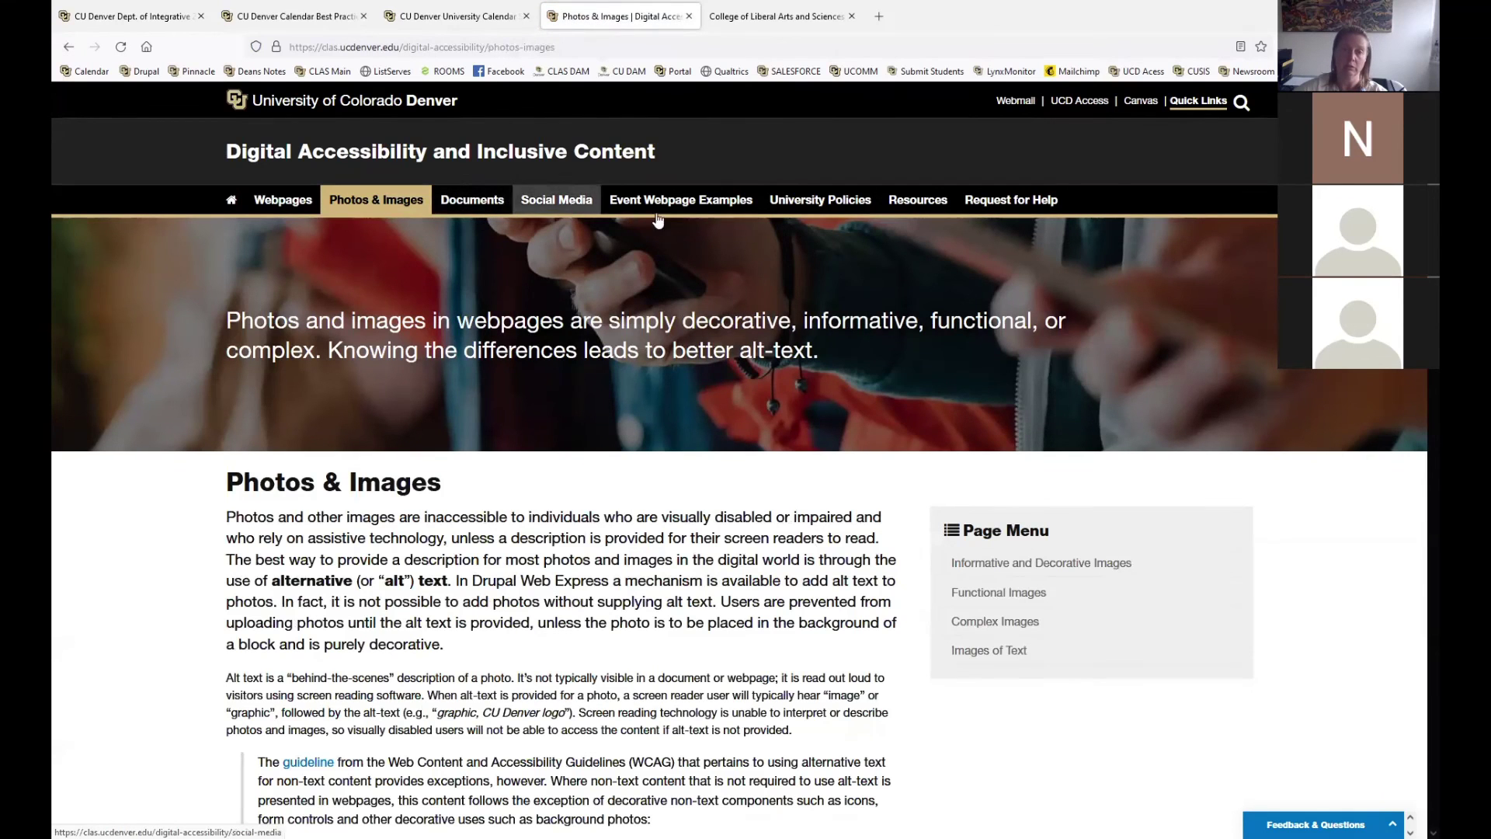
click(693, 205)
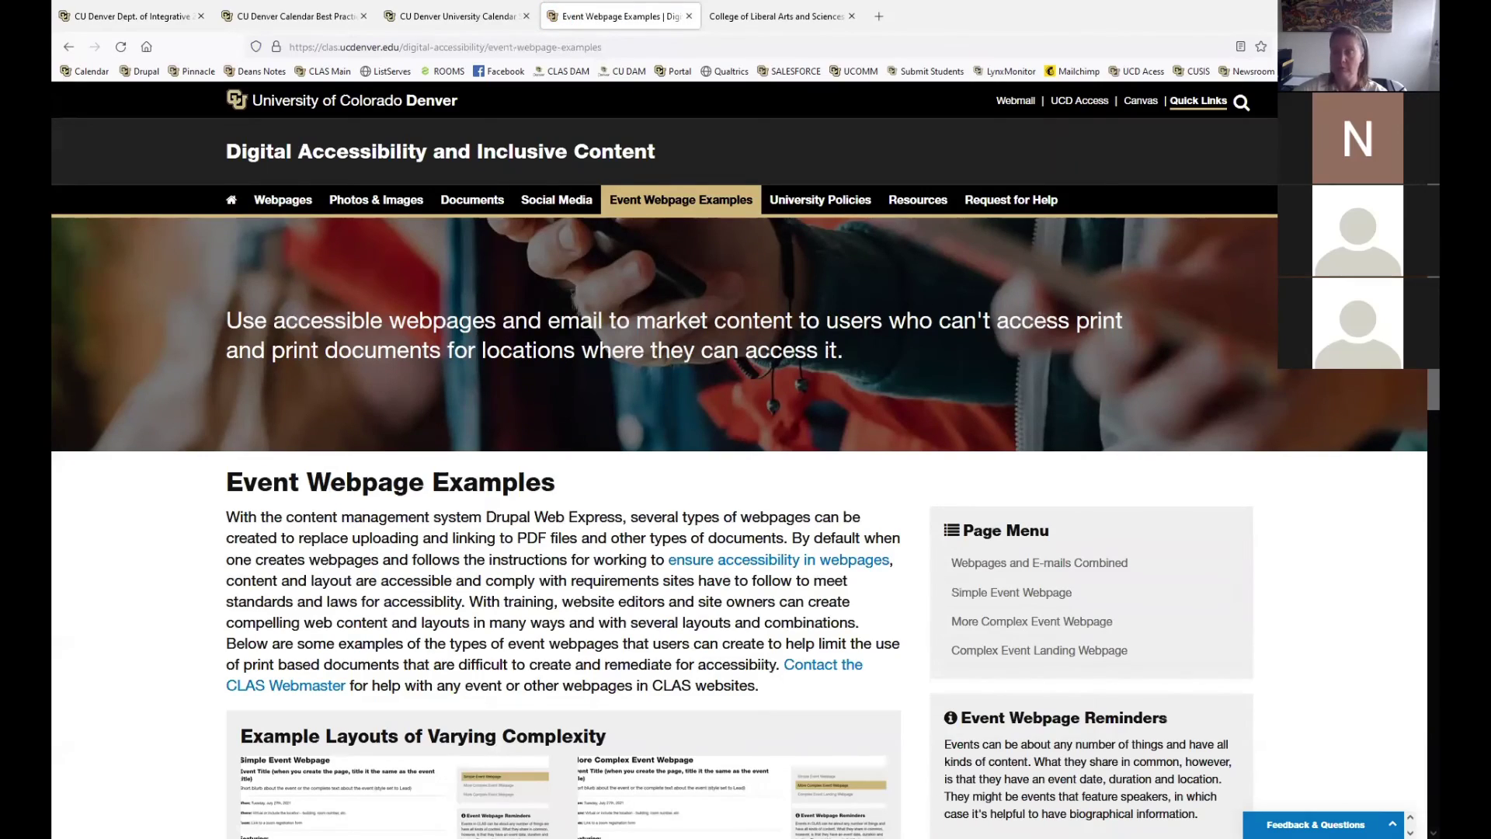
scroll(1417, 466, down, 8)
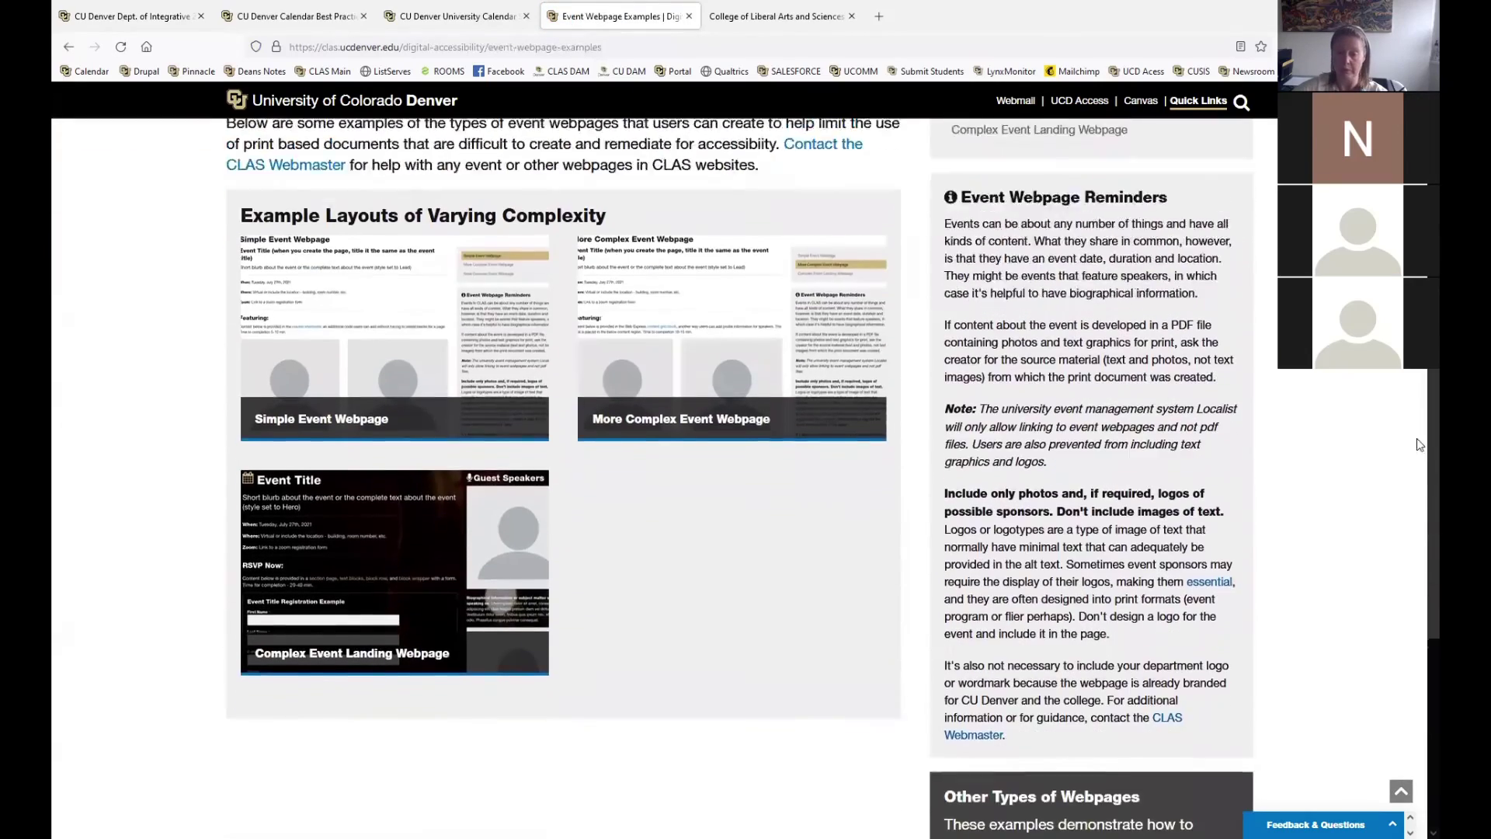
scroll(1417, 473, up, 8)
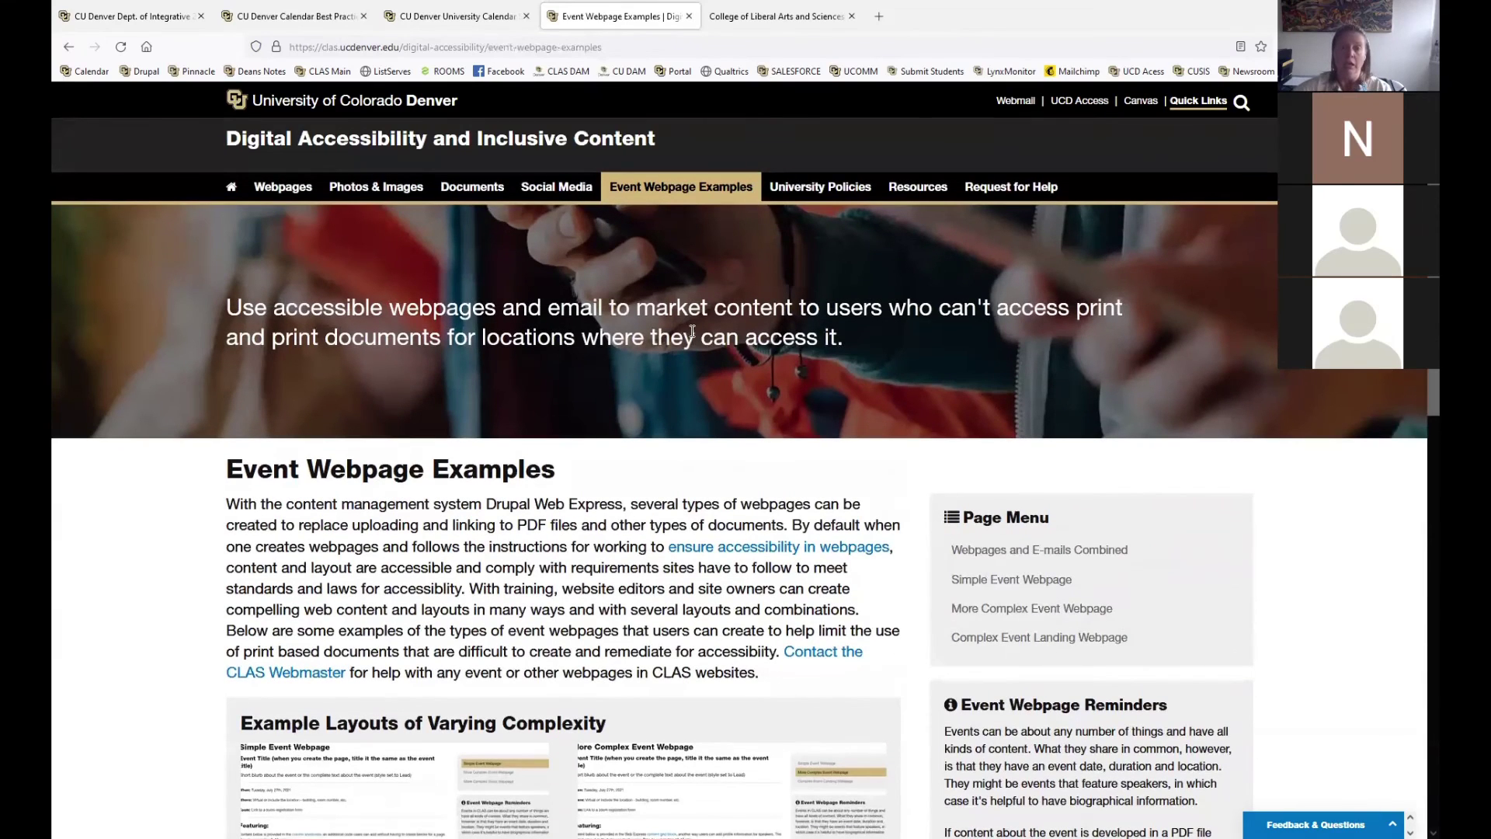
- Return to the University Calendar homepage, then open the account dashboard and review its Activity Feed and pending events
click(146, 19)
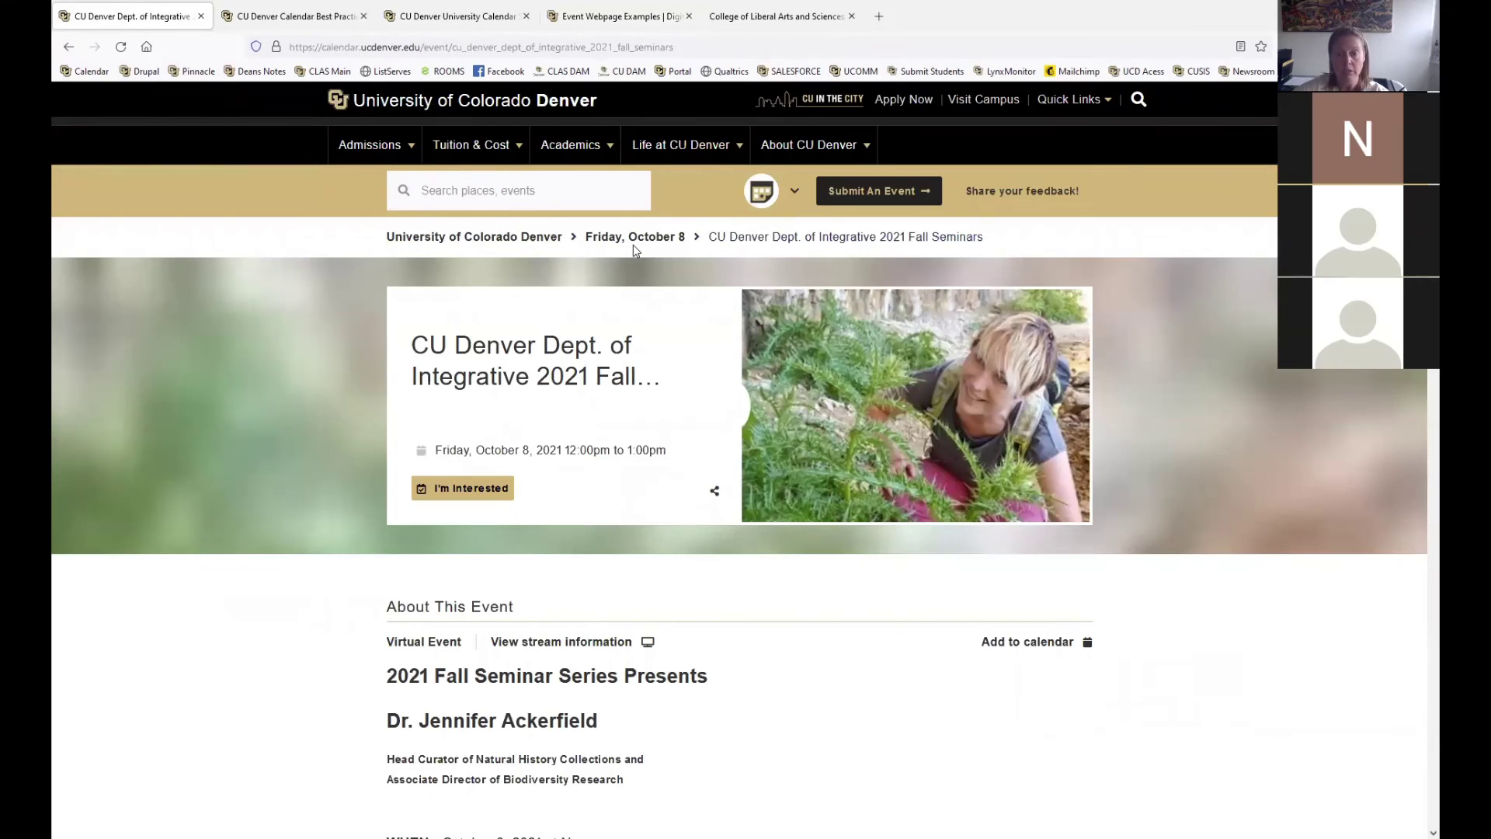
click(510, 239)
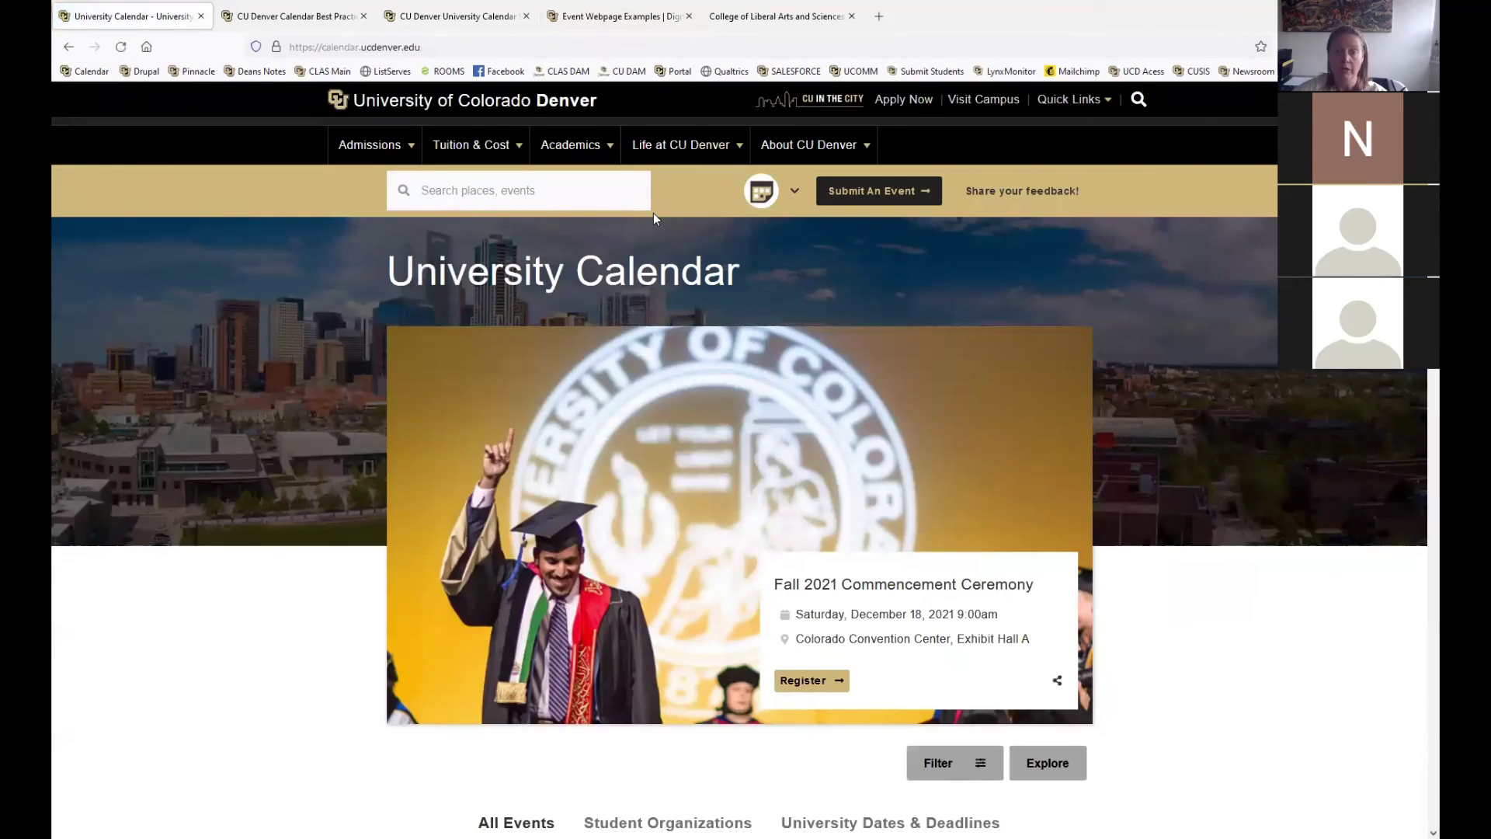
click(84, 71)
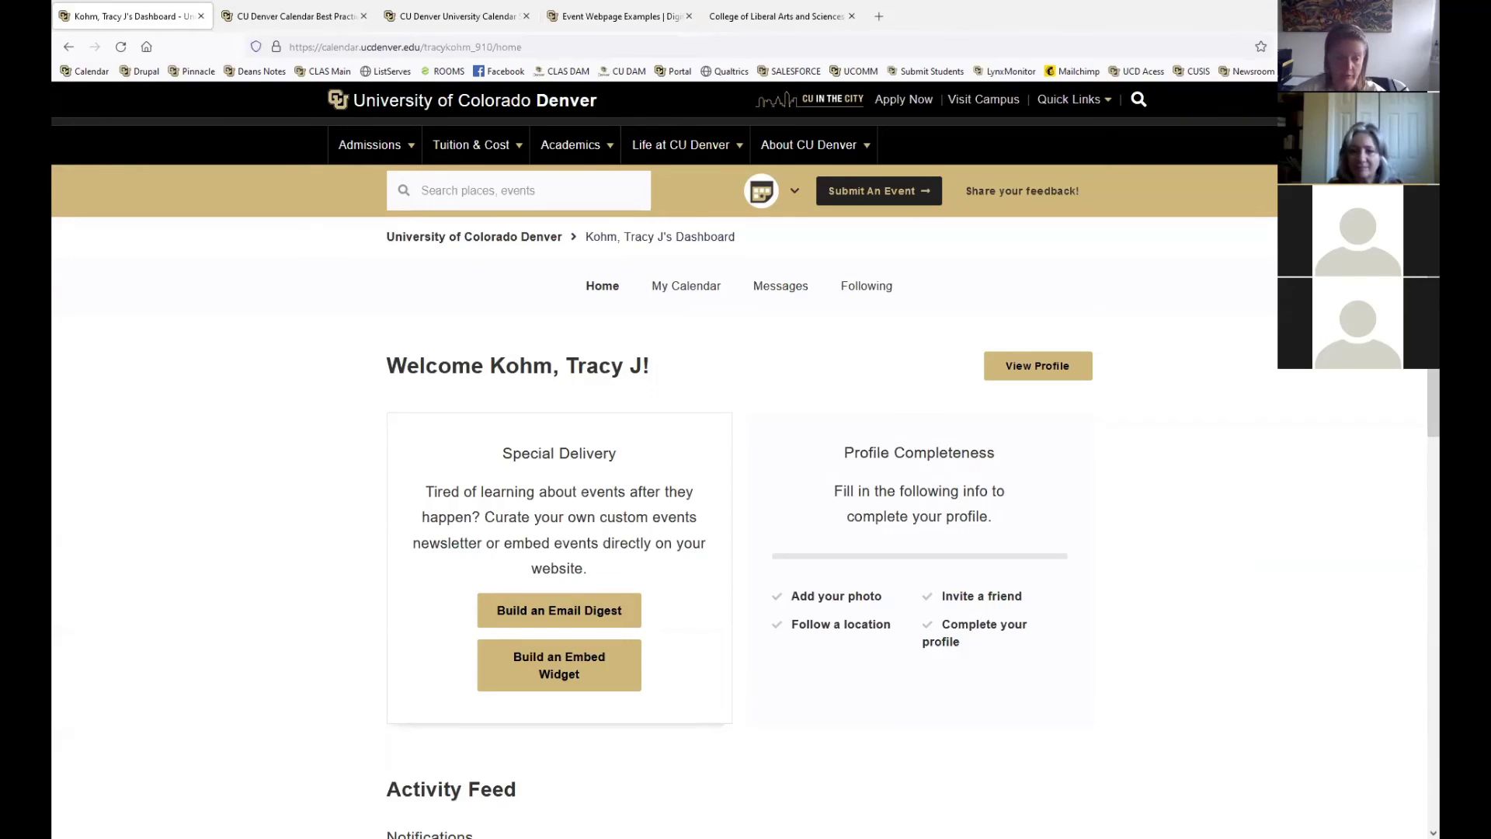
scroll(1419, 503, down, 5)
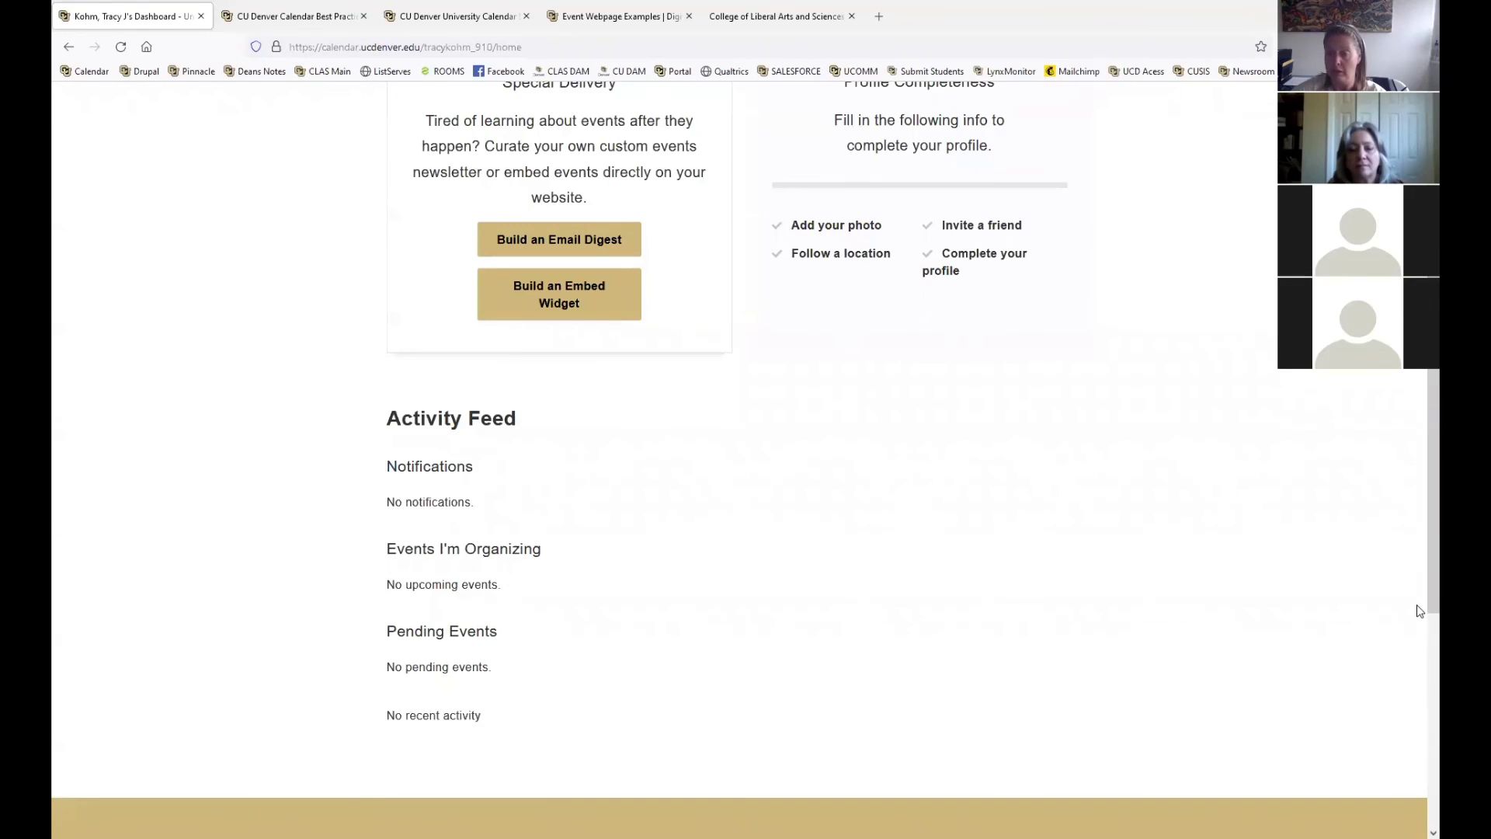
drag(1419, 598, 1420, 456)
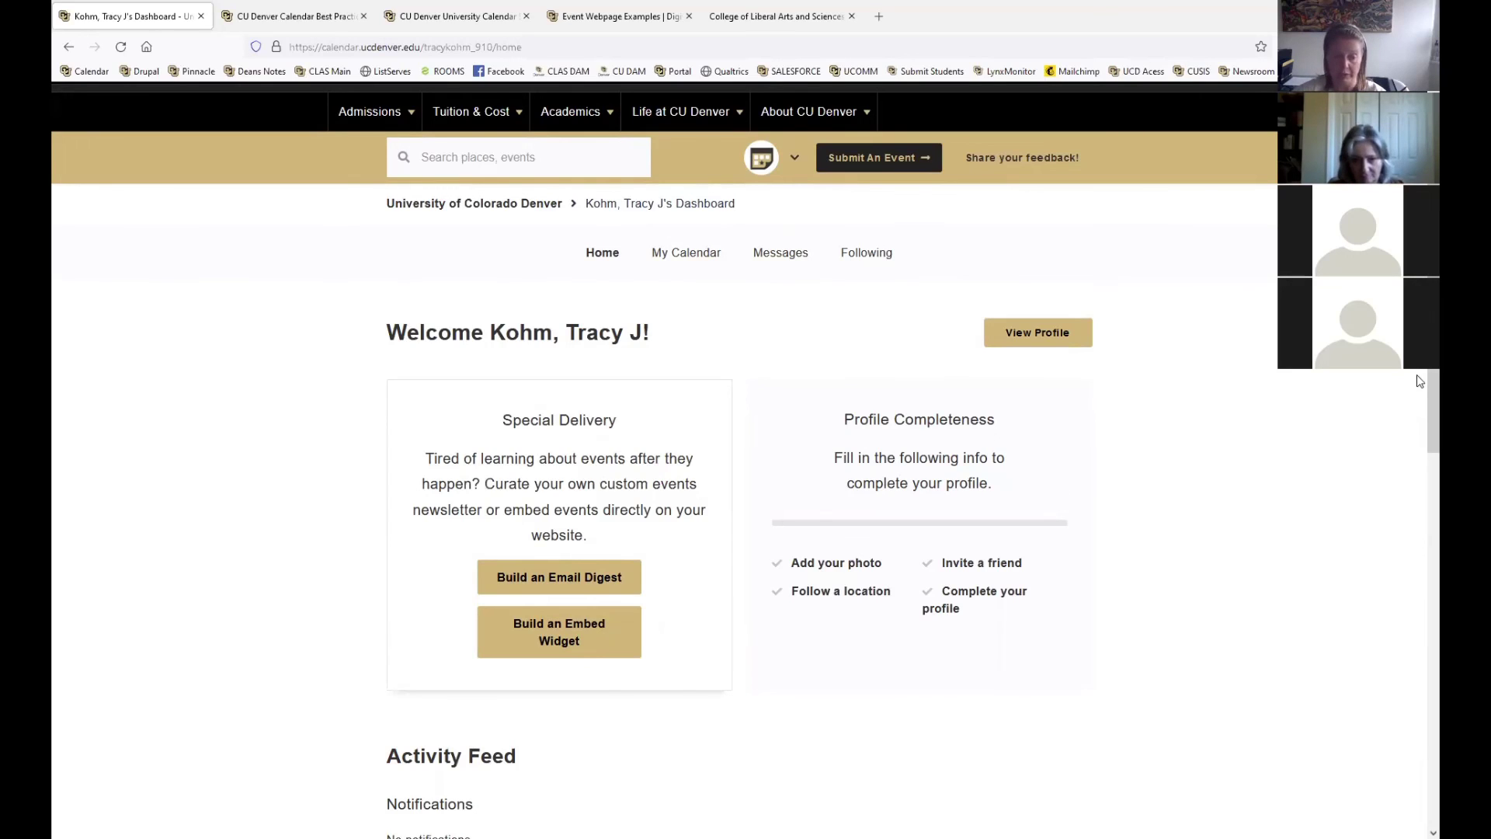
scroll(1420, 380, down, 1)
scroll(1420, 380, up, 2)
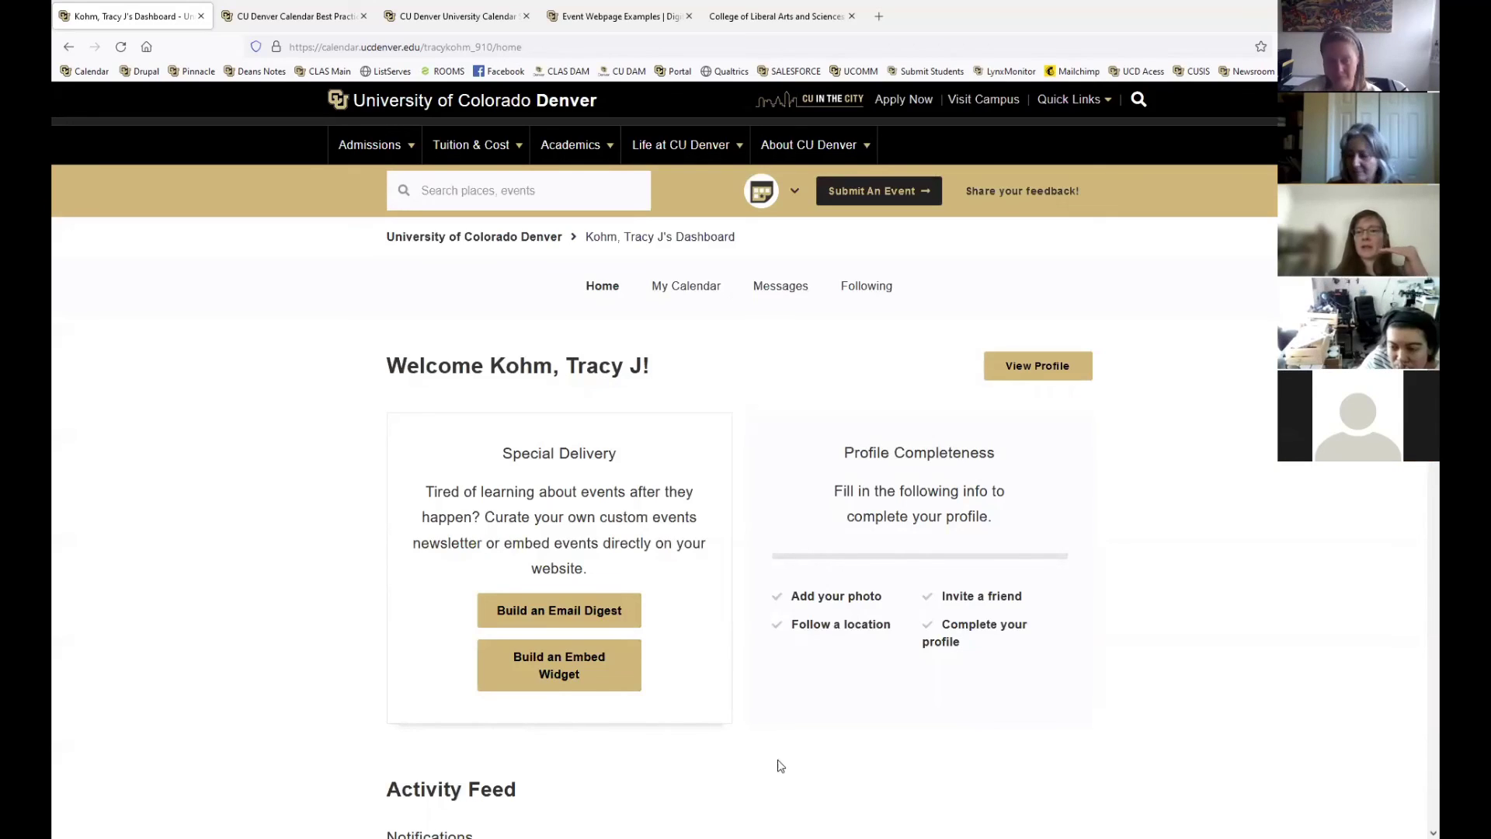
- Open a new event submission form and set the location Experience to Virtual
click(873, 200)
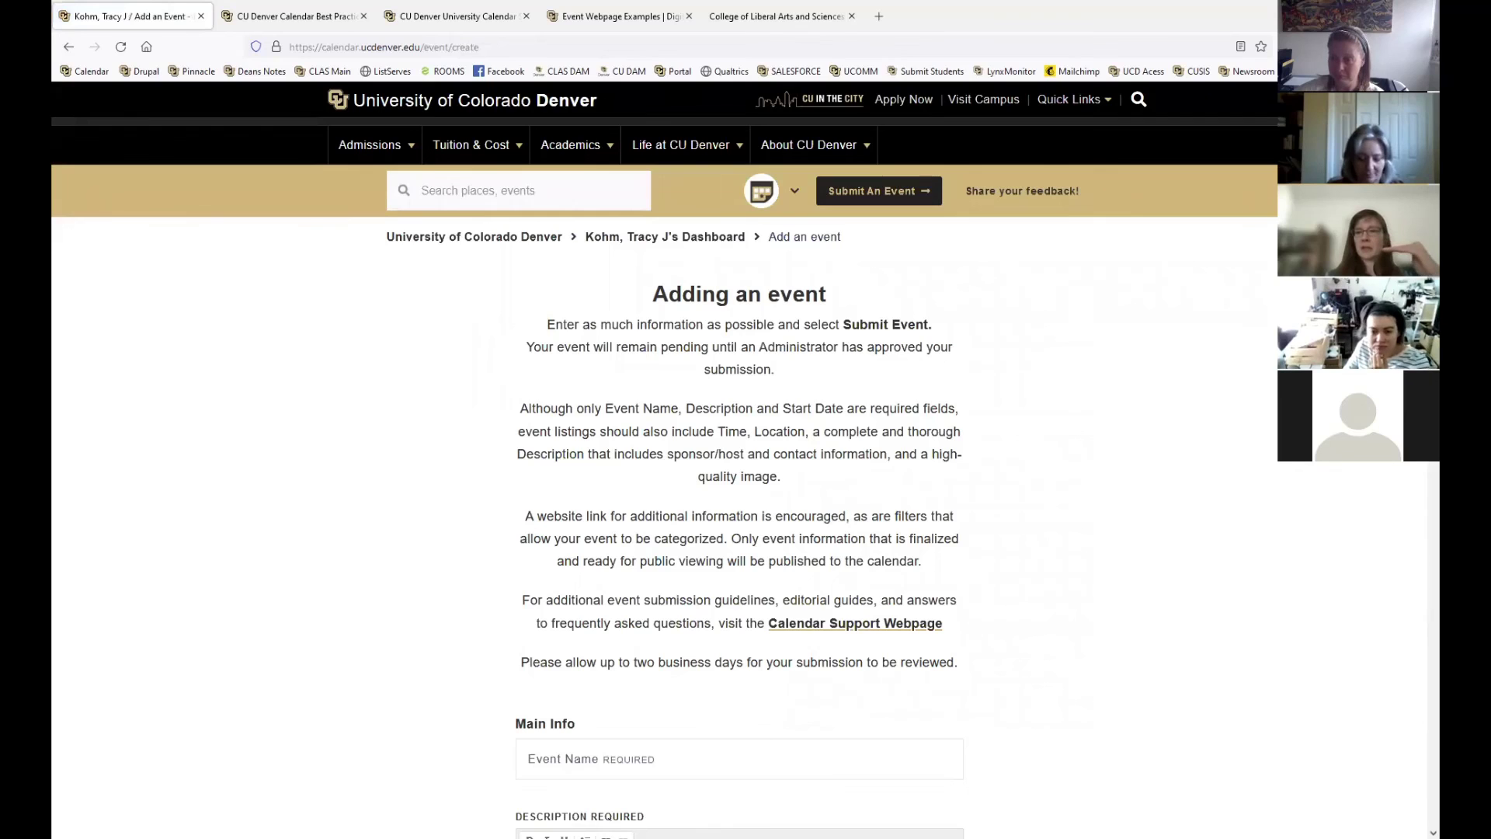
scroll(1248, 444, down, 10)
scroll(1419, 468, down, 3)
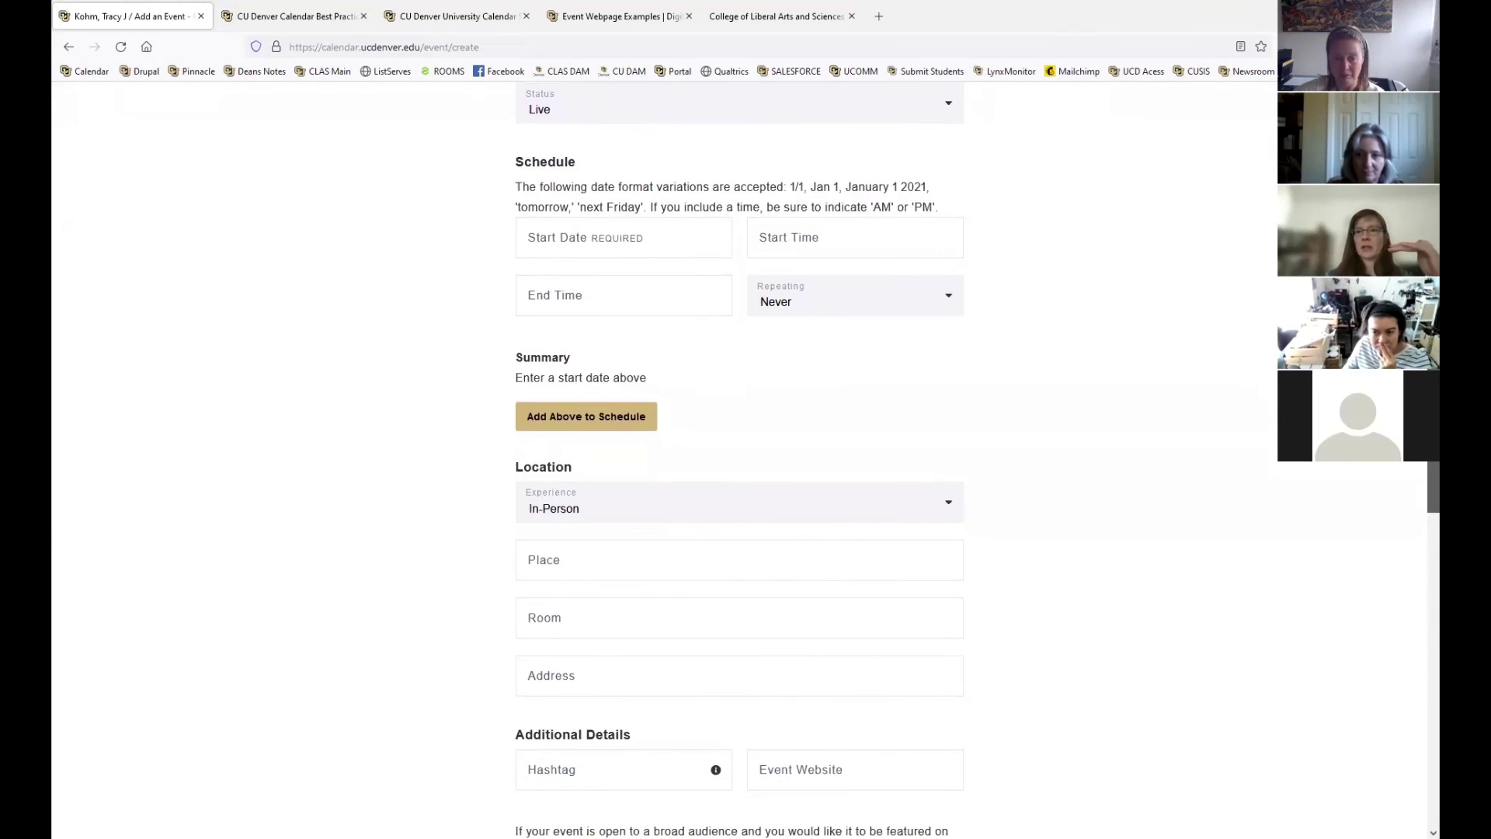
scroll(1418, 470, down, 2)
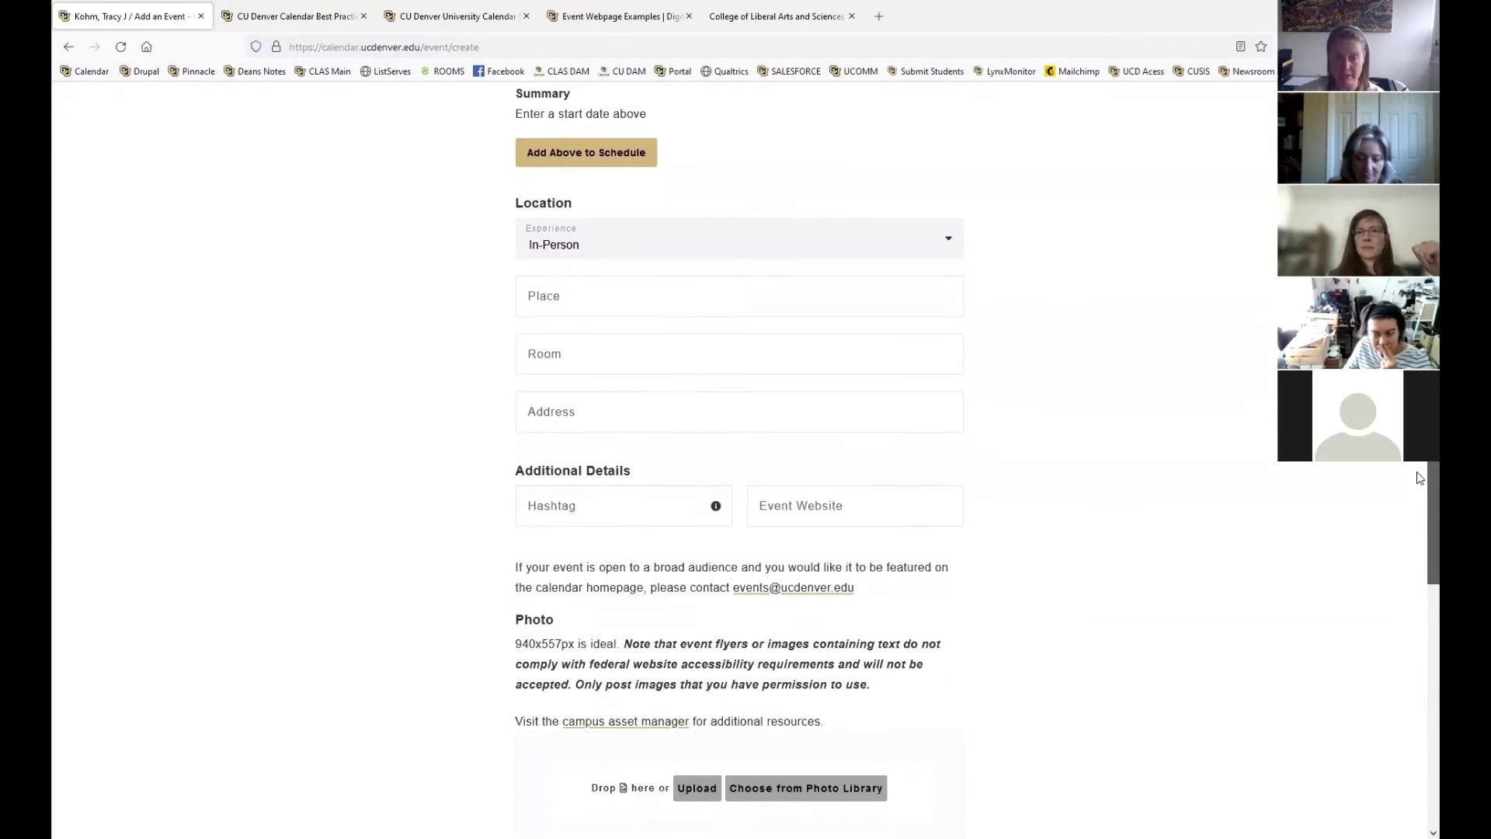
click(947, 207)
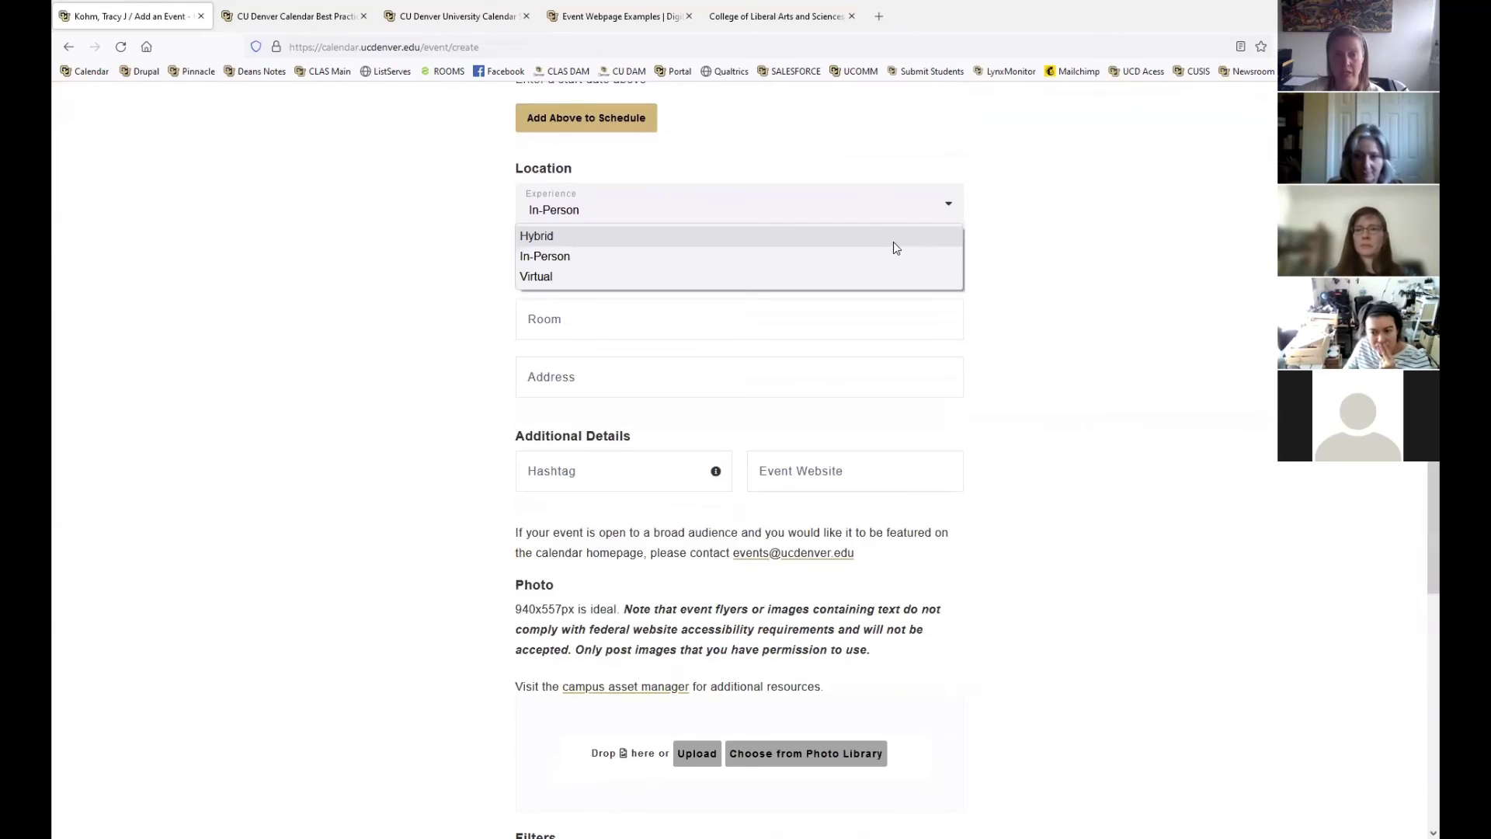
click(838, 278)
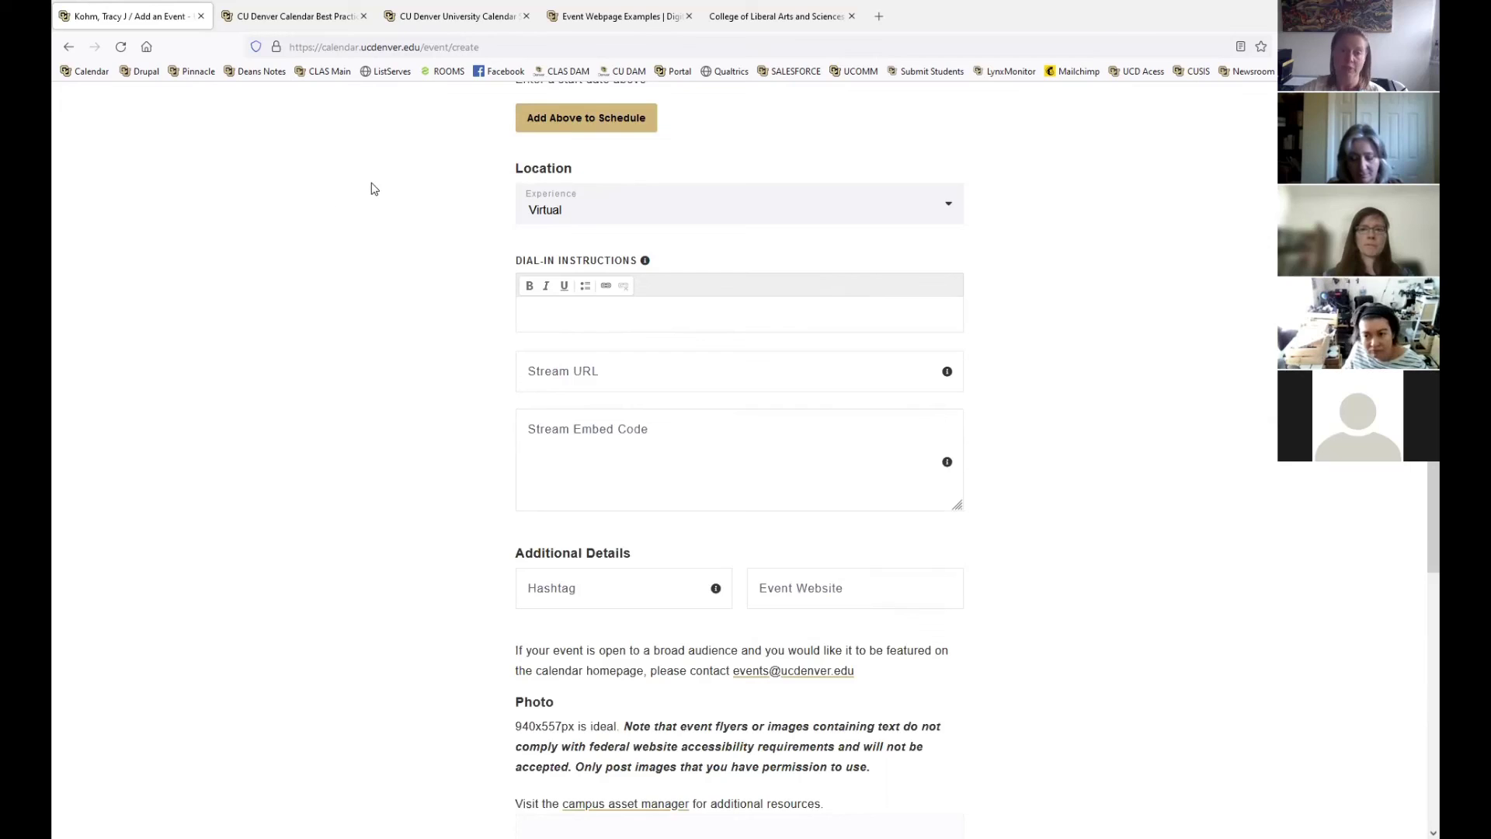
- Compare the location fields by switching the Experience to Hybrid, Virtual and In-Person, and set it back to Virtual
click(622, 209)
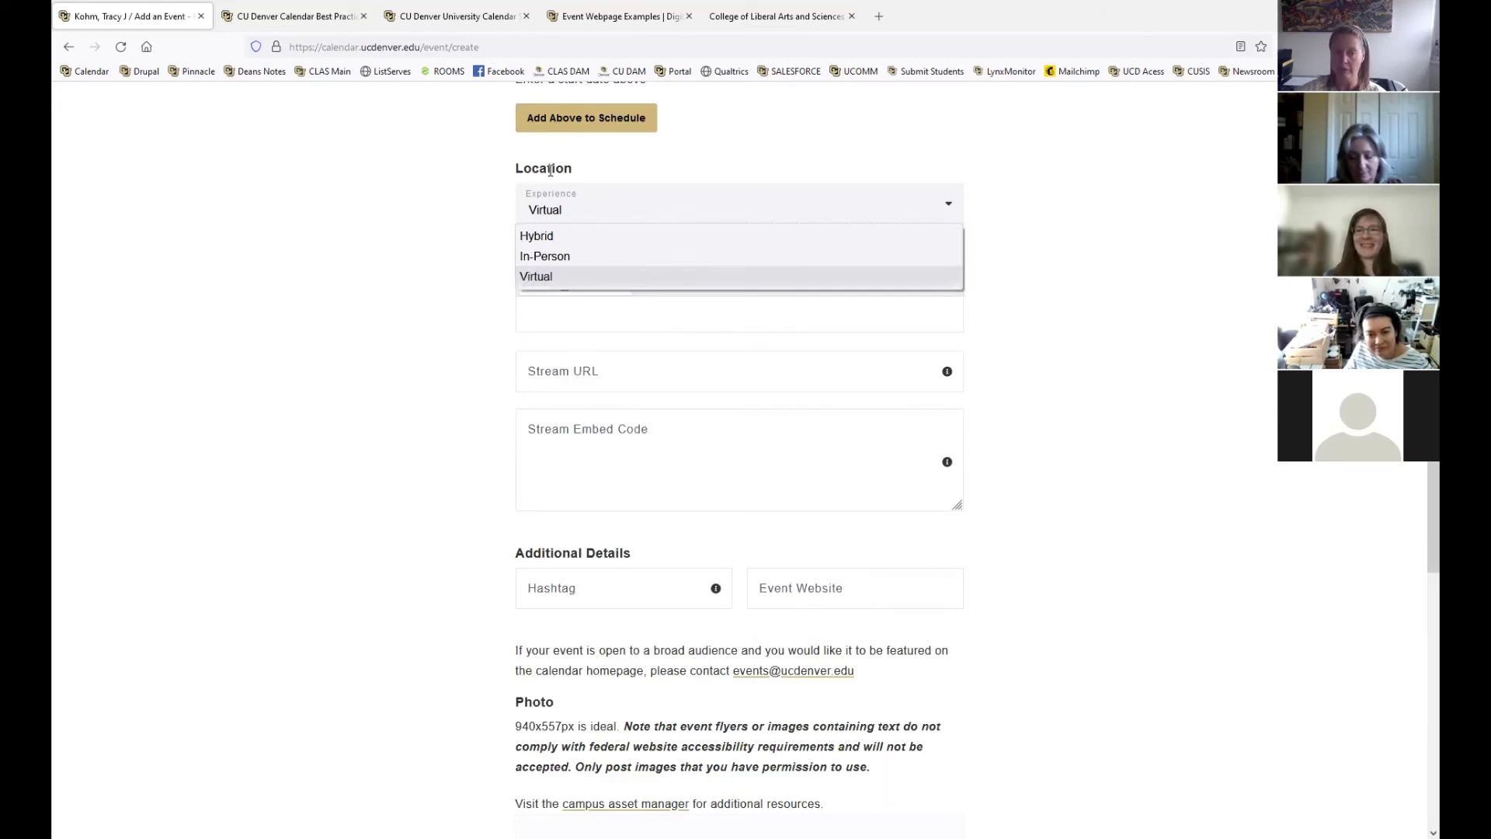
click(552, 241)
click(580, 209)
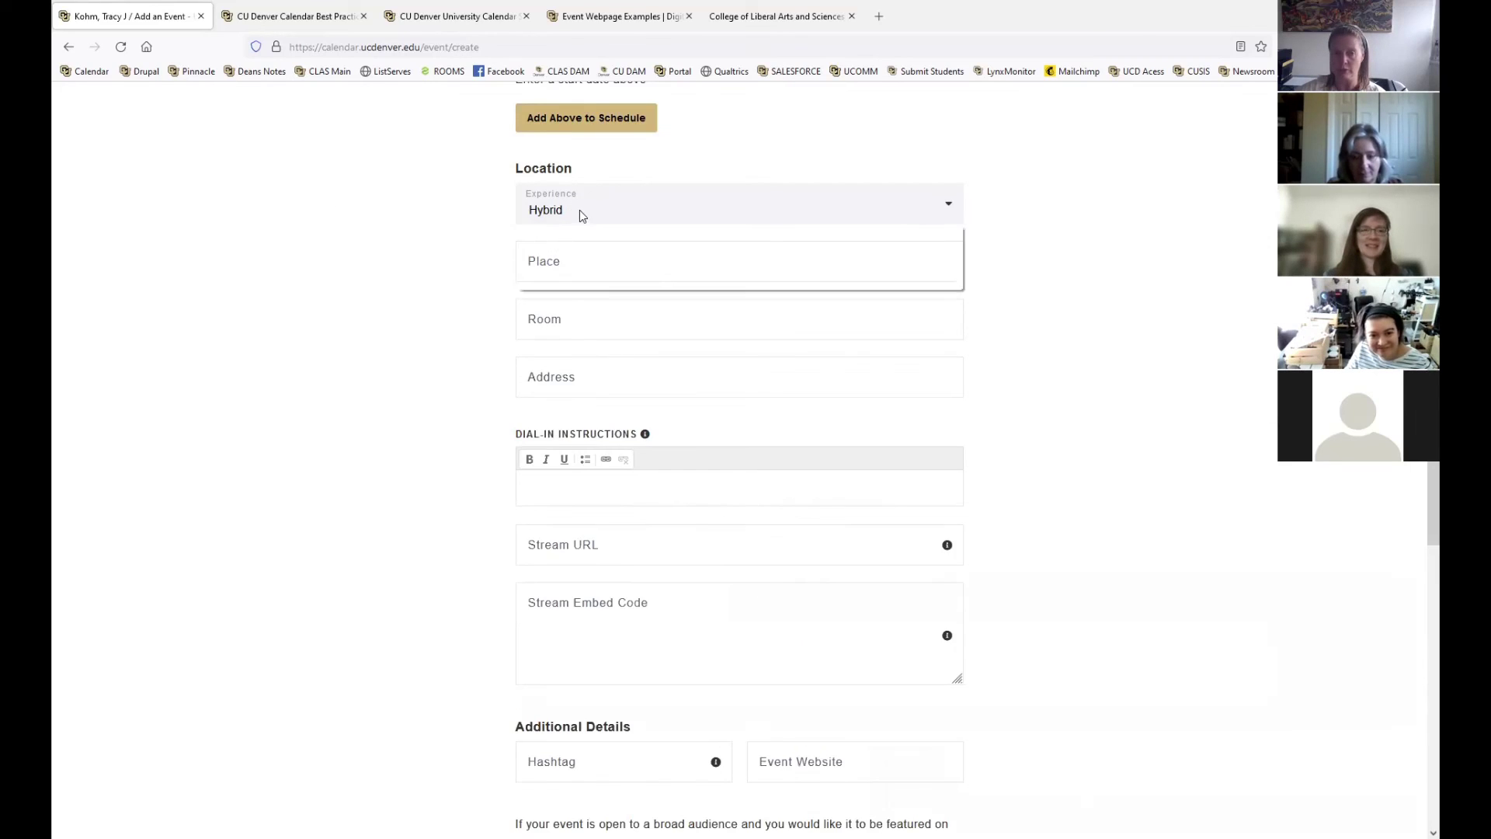
click(571, 277)
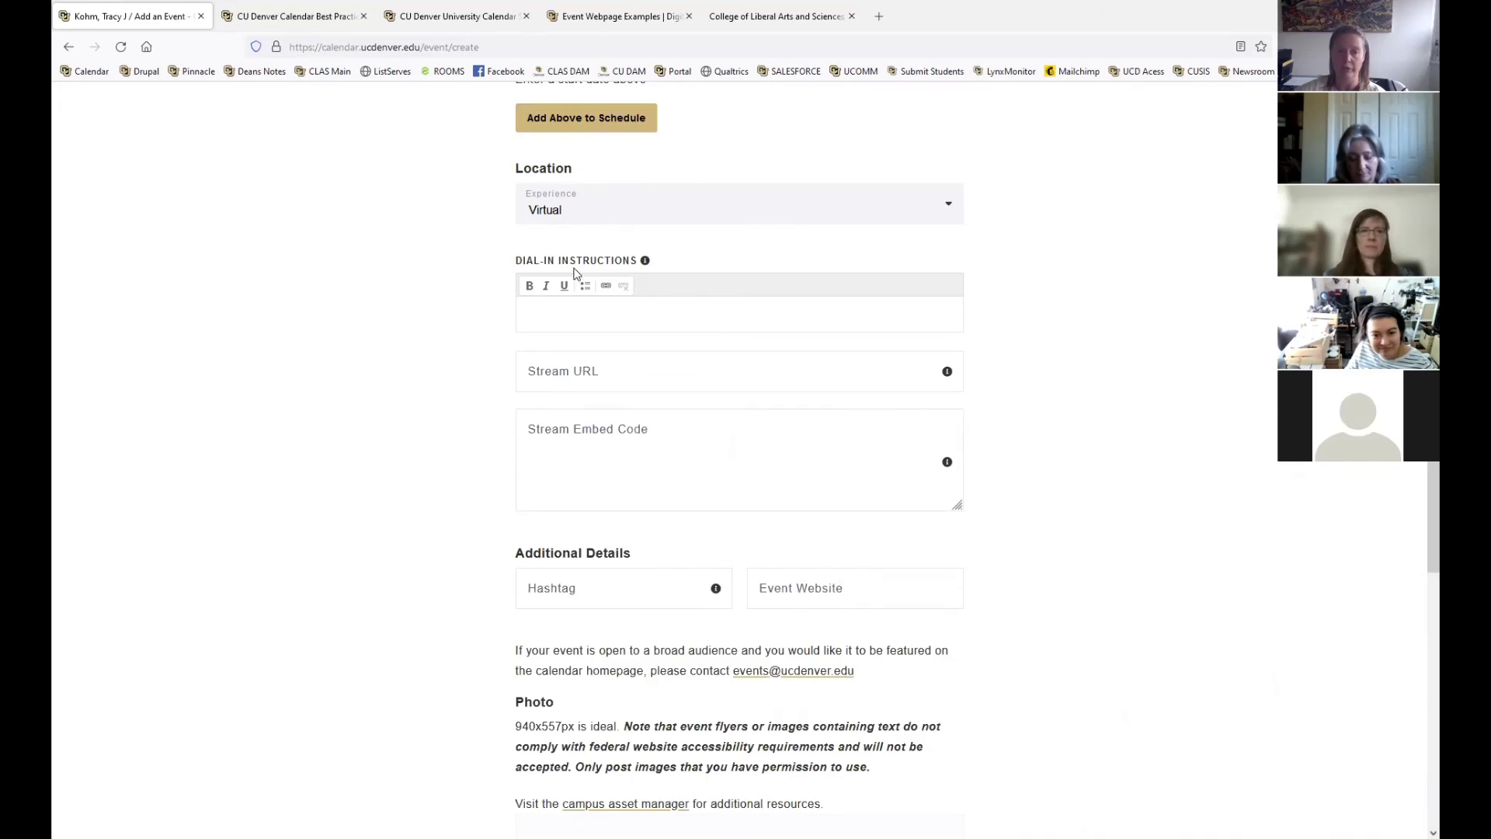
click(599, 218)
key(Return)
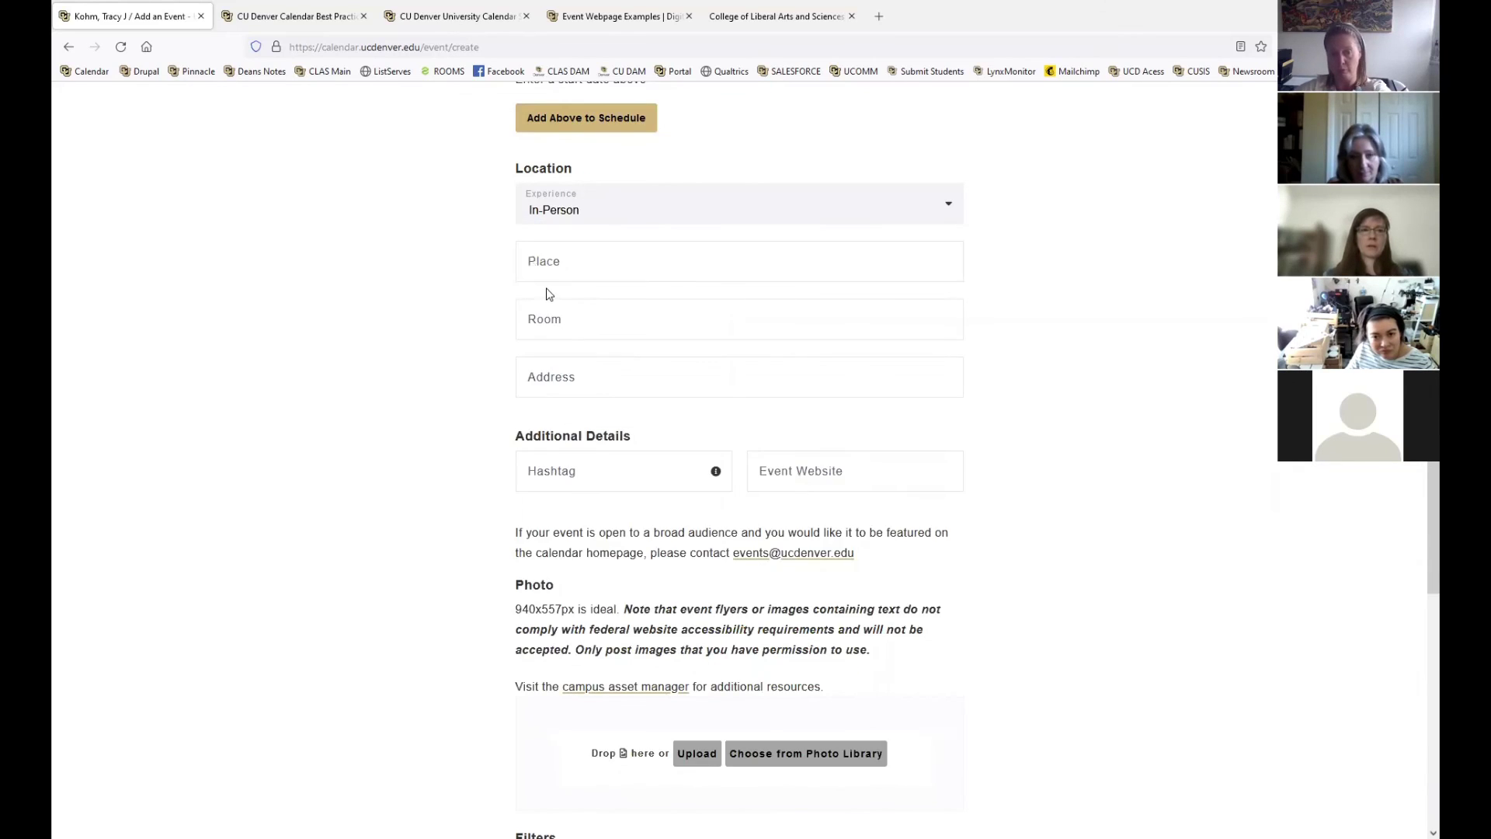
click(609, 210)
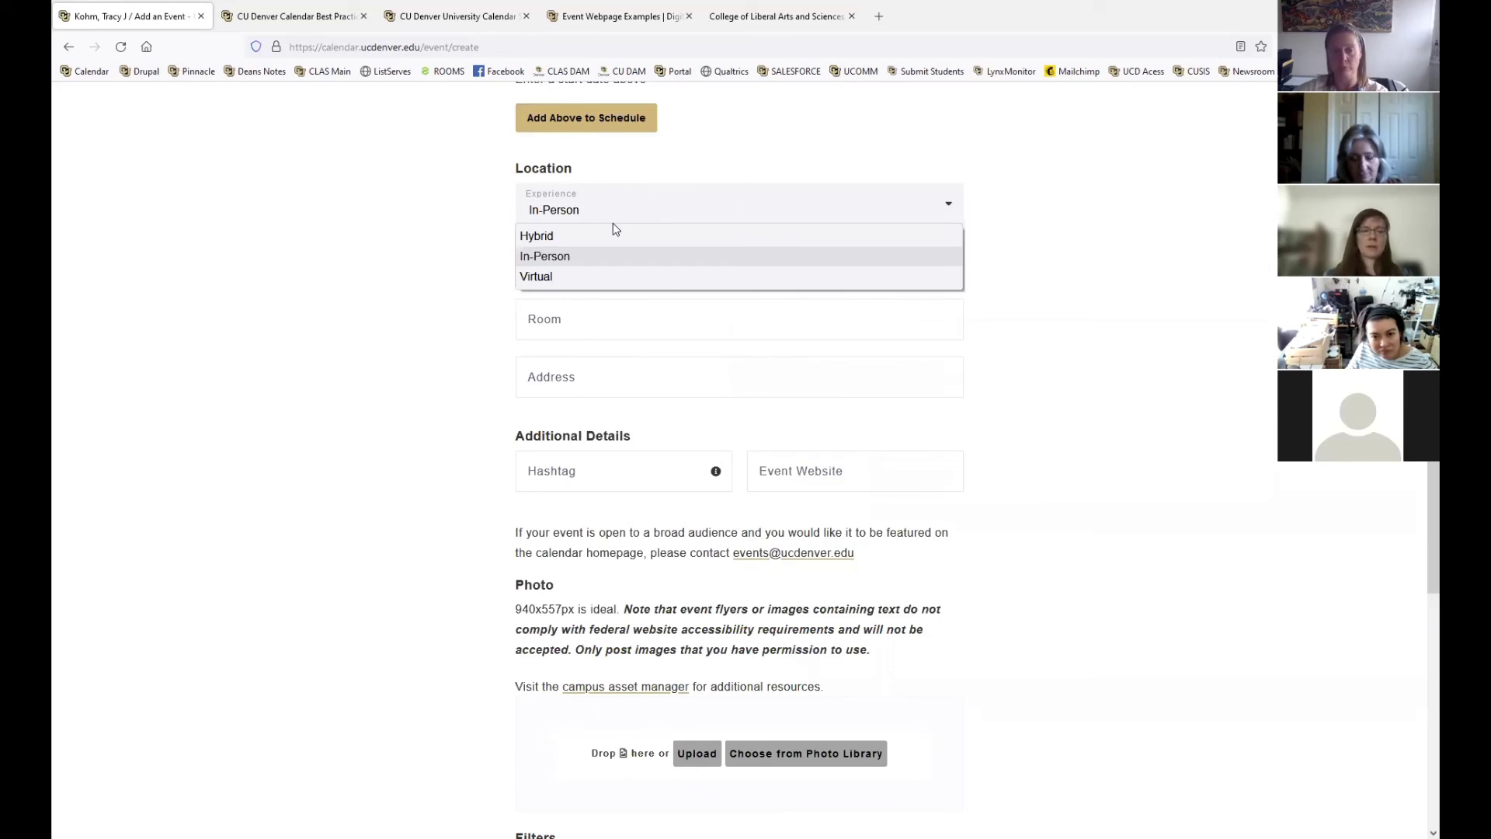
click(596, 279)
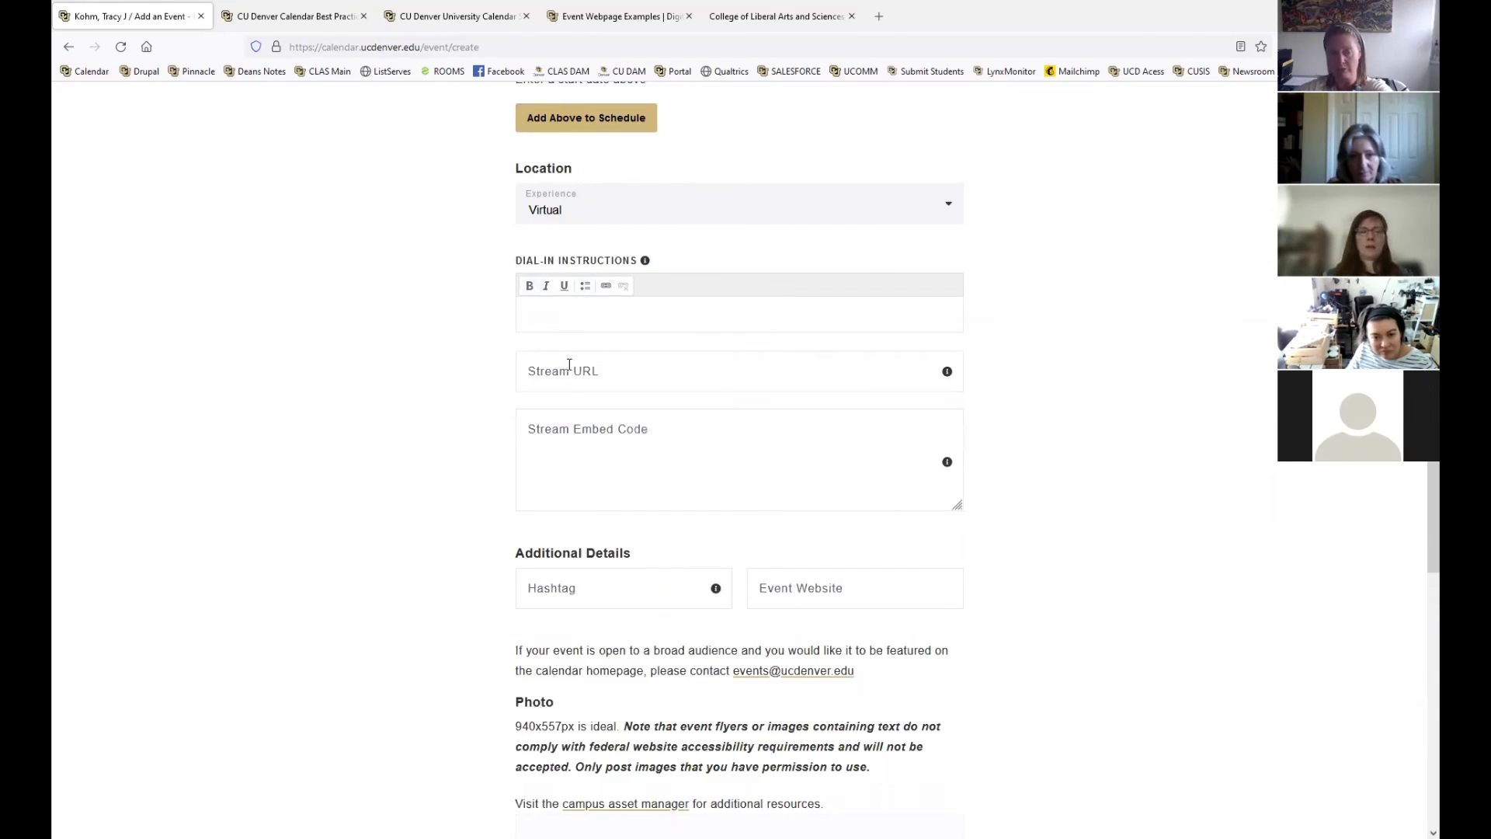